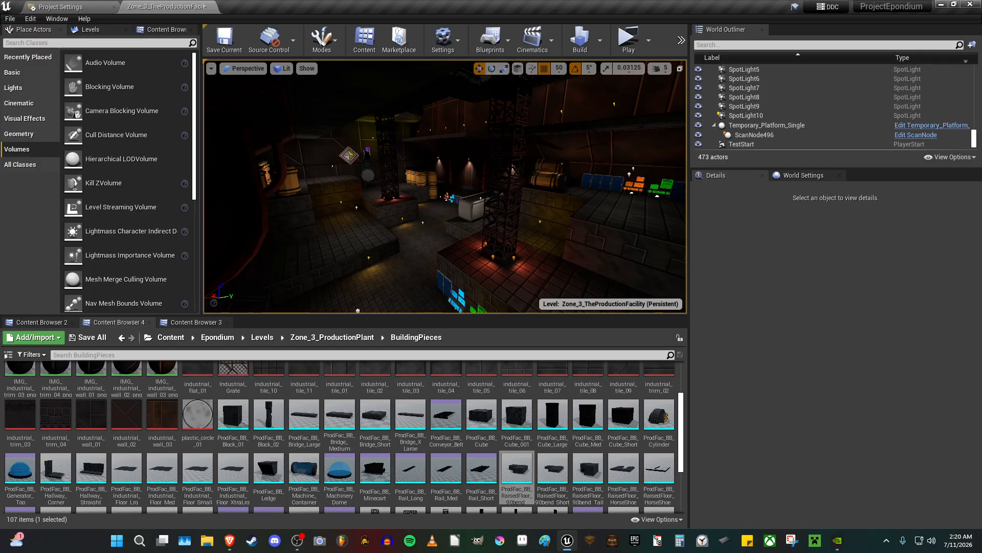
Examine the production facility room and its upper walkways, comparing unlit and lit shading.
mouse_move(373, 219)
right_down()
mouse_move(381, 220)
mouse_move(373, 219)
right_up()
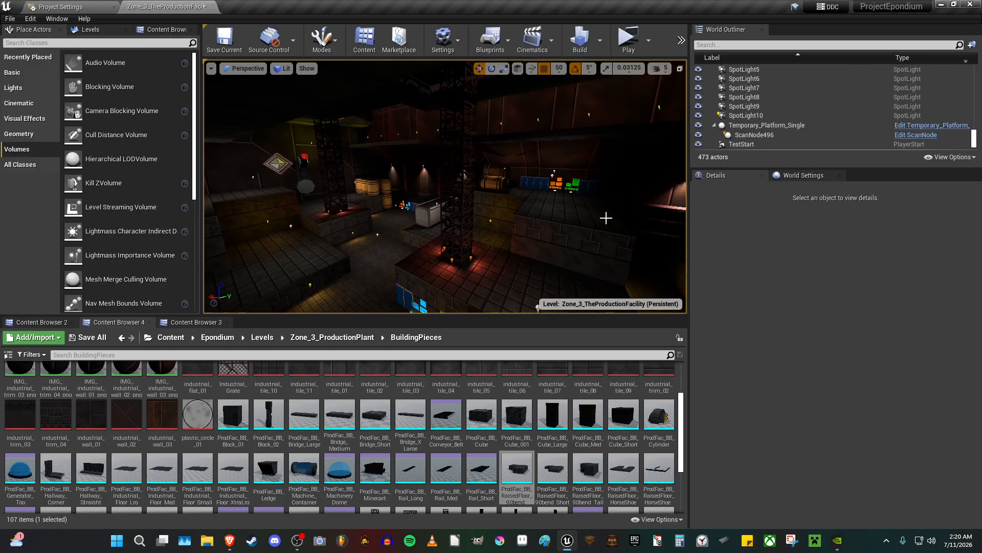
right_drag(540, 240, 509, 239)
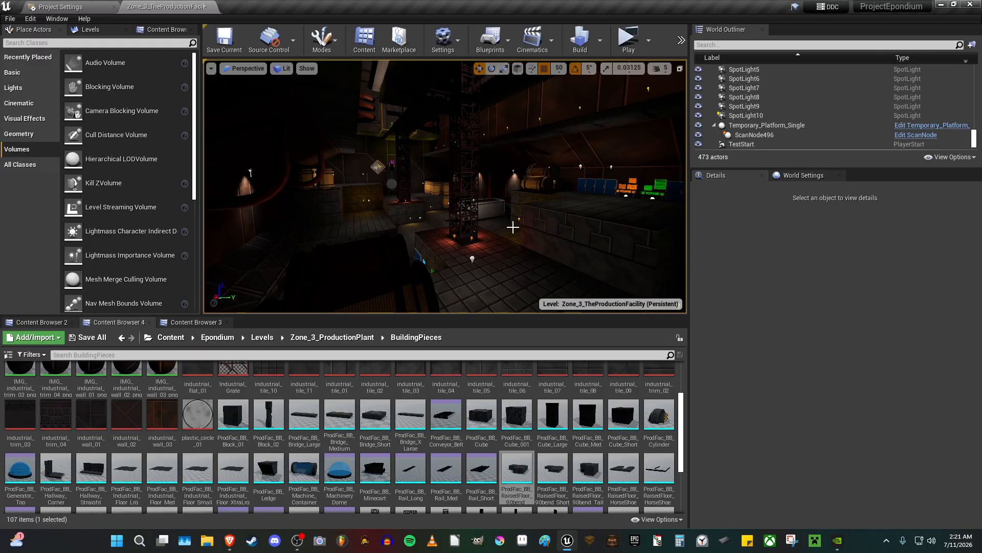
key(w)
right_drag(448, 223, 499, 231)
key(s)
key(w)
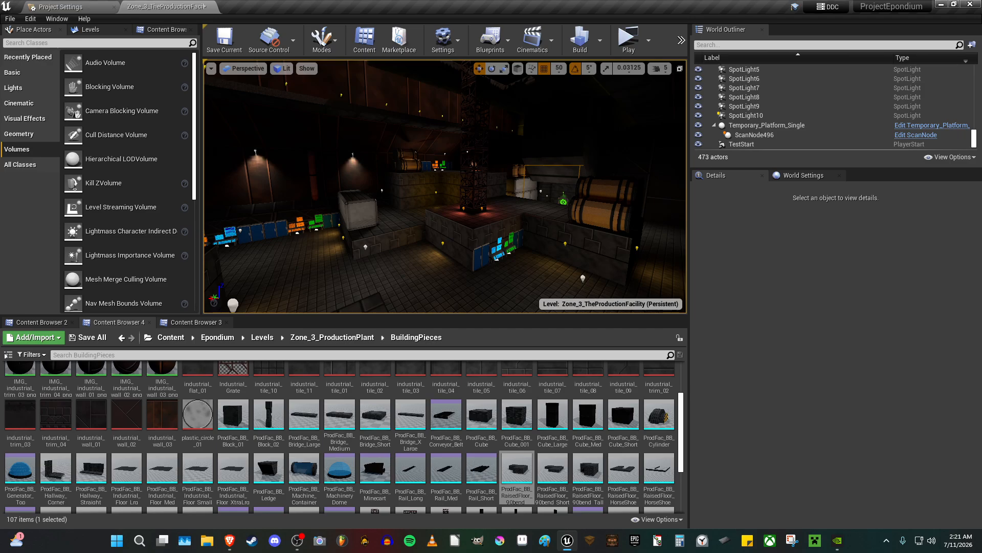
key(alt+3)
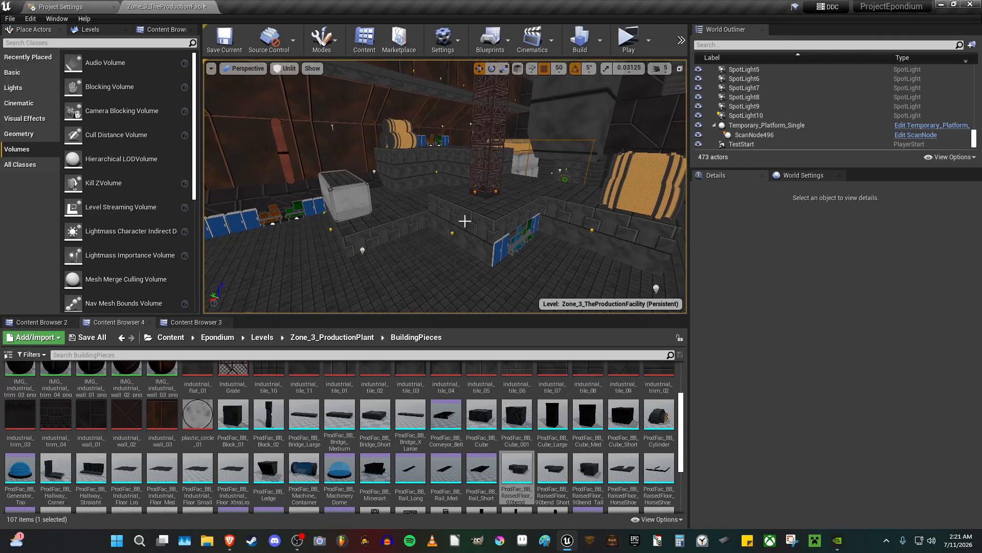
key(alt+4)
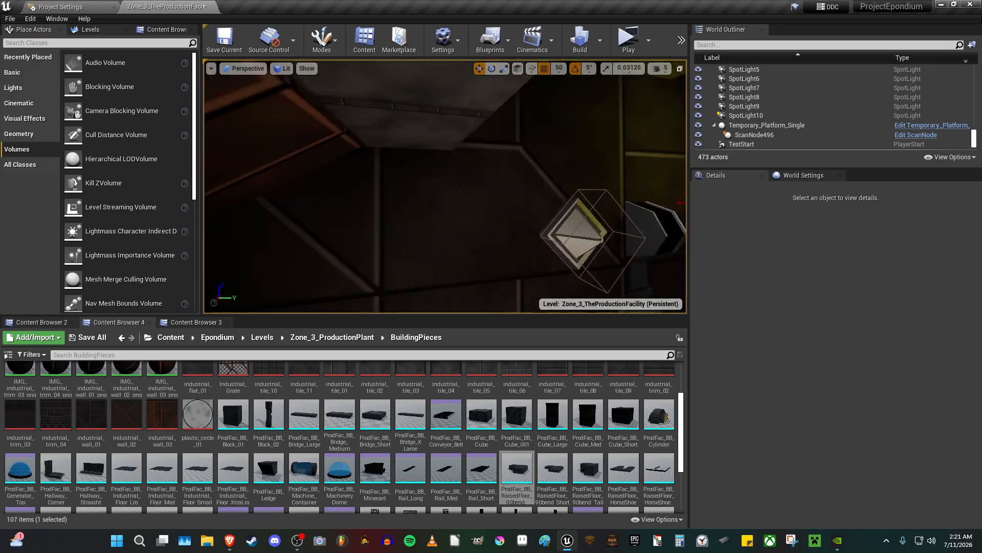
right_drag(445, 187, 629, 194)
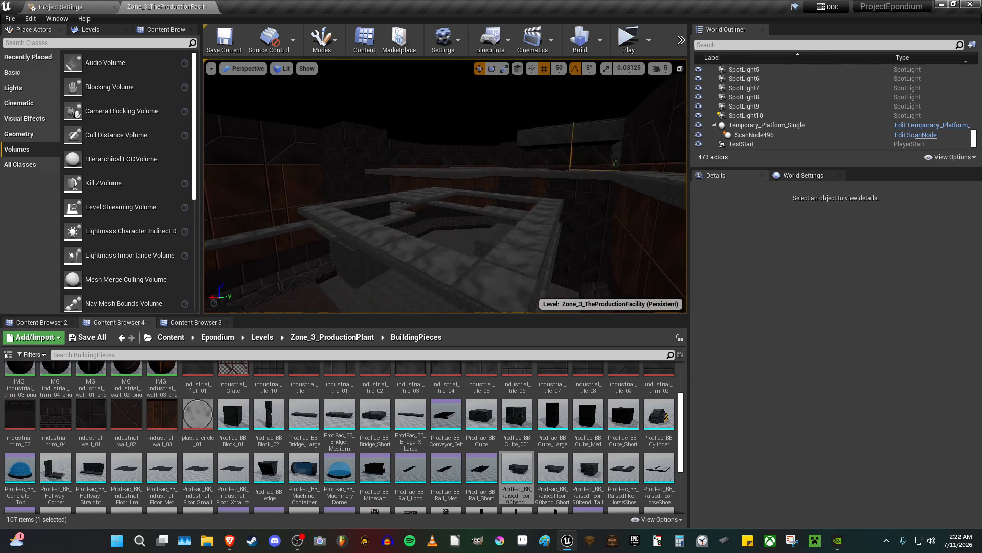
right_drag(629, 195, 463, 214)
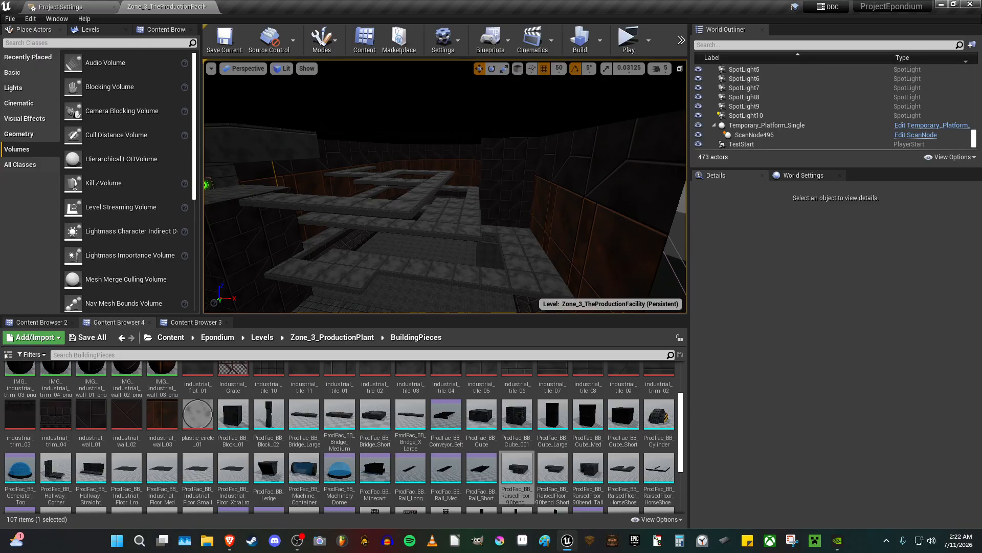
right_drag(463, 214, 458, 199)
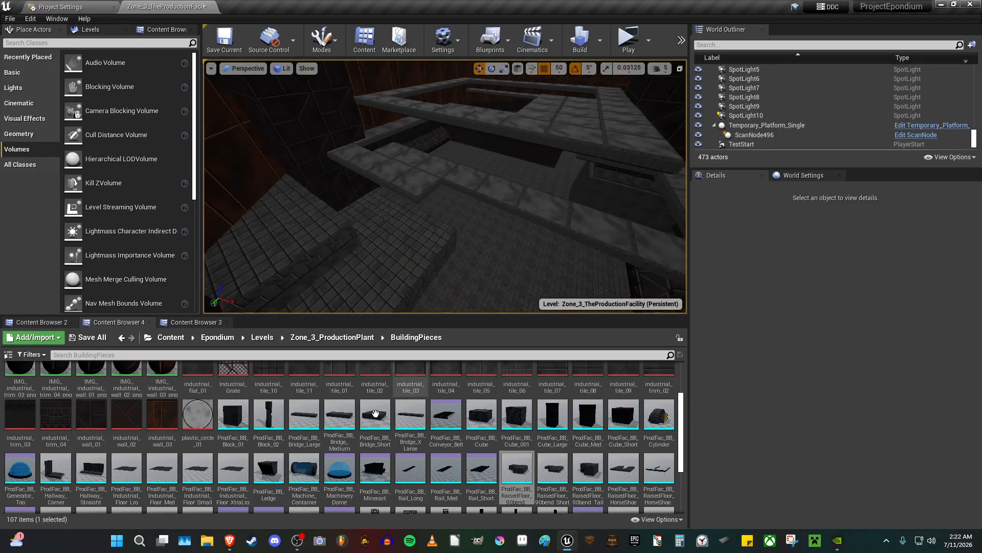
Switch the viewport to unlit shading and place a ProdFac_BB_Support_Pillar_Tall piece at 24950, 41400, 12850.
scroll(249, 388, down, 1)
scroll(249, 387, down, 1)
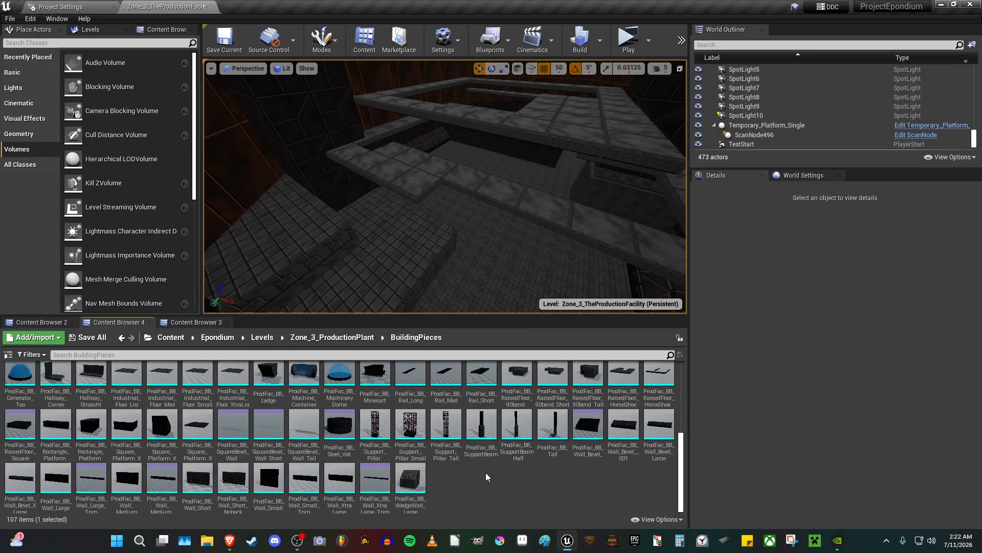
shift+click(410, 481)
scroll(437, 474, up, 1)
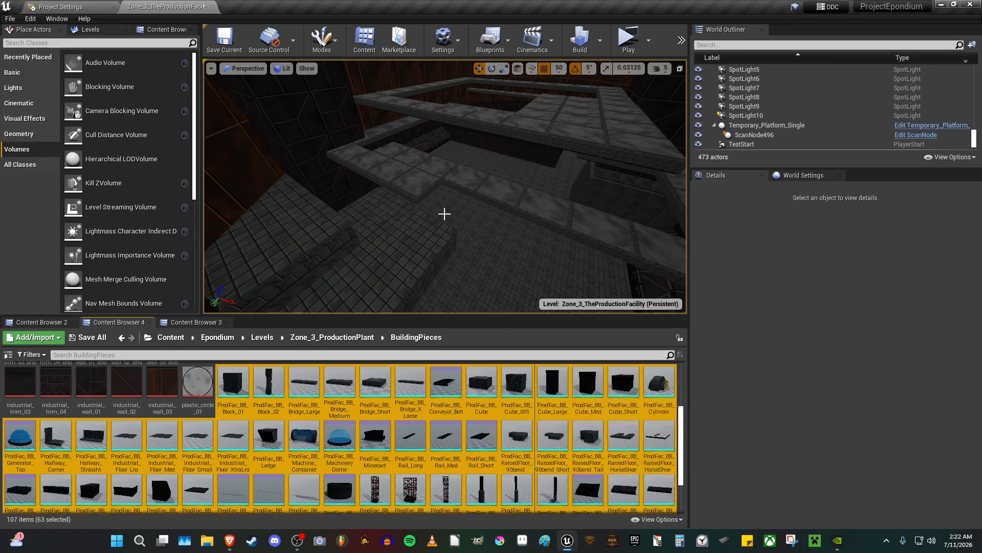
mouse_move(445, 212)
right_down()
mouse_move(445, 200)
mouse_move(437, 220)
mouse_move(480, 215)
mouse_move(458, 225)
mouse_move(453, 256)
mouse_move(450, 194)
right_up()
click(484, 441)
right_drag(477, 275, 475, 342)
key(alt+3)
right_drag(477, 276, 474, 233)
drag(446, 495, 454, 304)
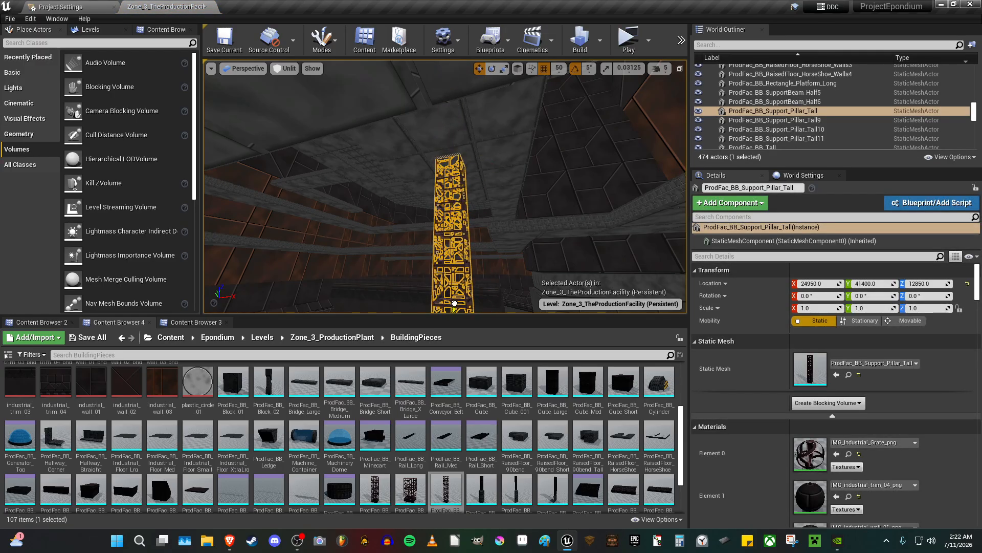
Place a medium ProdFac_BB support pillar on the floor beneath the tall pillar, at 24850, 41450, 12150.
right_drag(466, 233, 560, 269)
key(w)
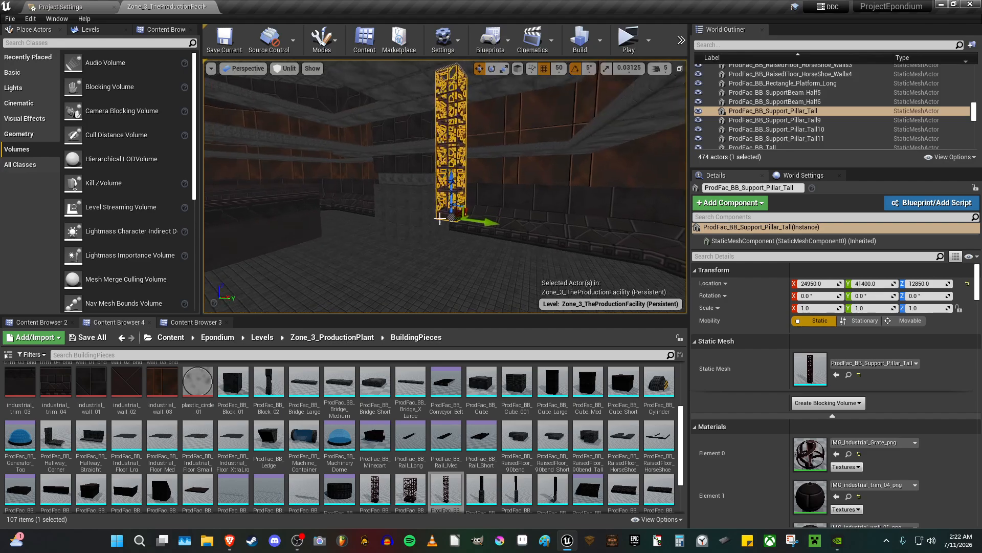
drag(371, 505, 452, 271)
Copy the tall pillar's location onto the medium pillar and lower the medium pillar to Z 12050.
click(455, 177)
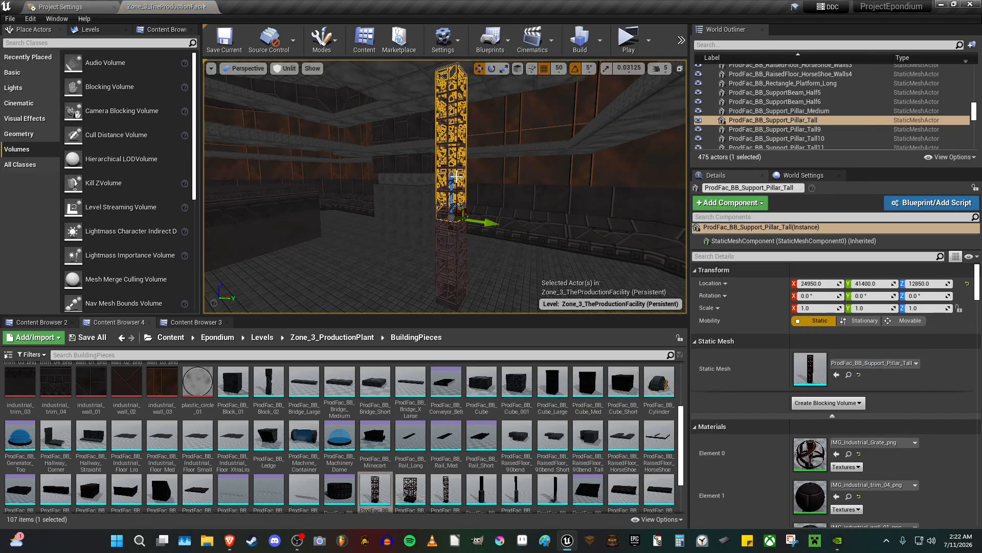
right_click(793, 289)
click(793, 291)
click(452, 296)
right_click(765, 289)
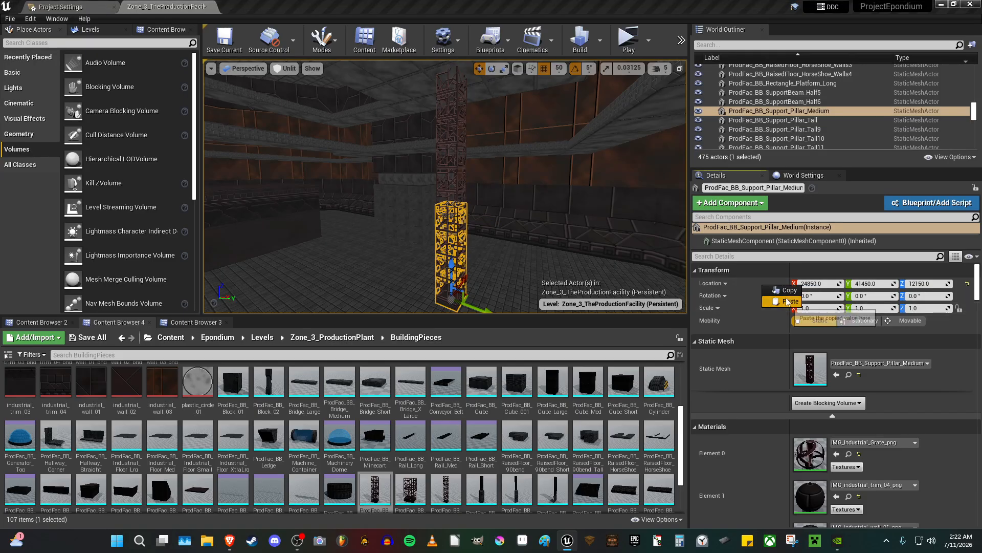
click(790, 302)
drag(448, 181, 449, 270)
right_drag(449, 270, 452, 307)
key(Escape)
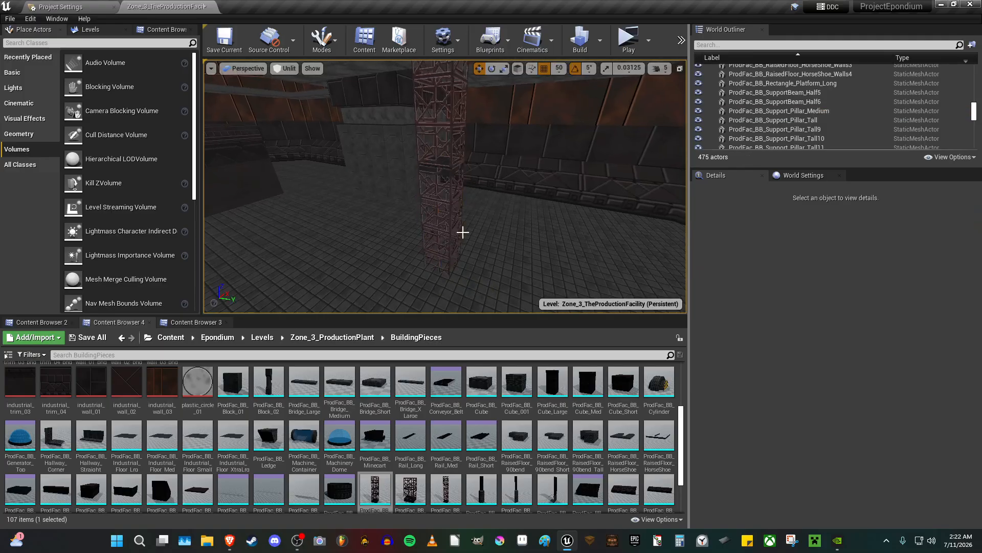
Delete the tall support pillar standing above the medium one.
click(450, 204)
click(452, 135)
right_drag(453, 135, 452, 105)
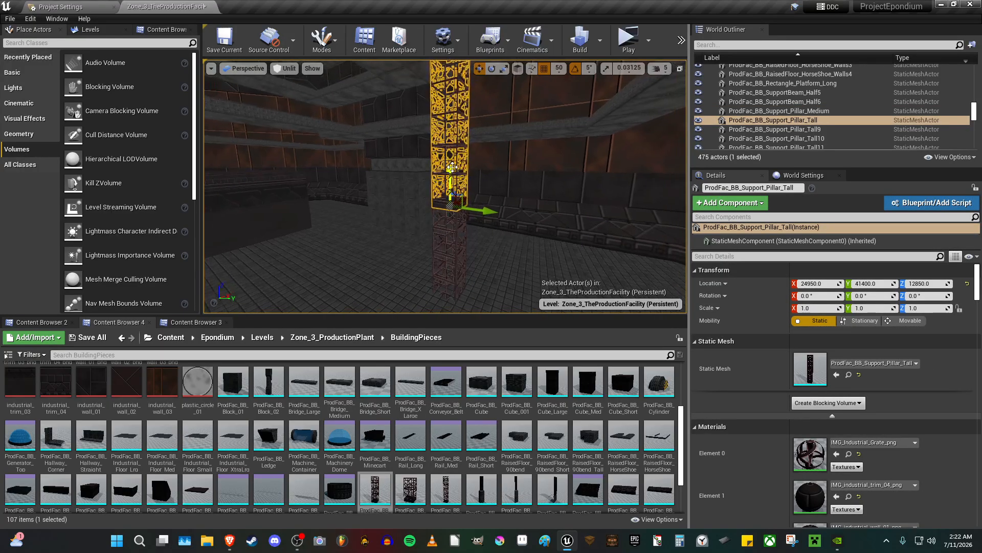
drag(452, 167, 463, 170)
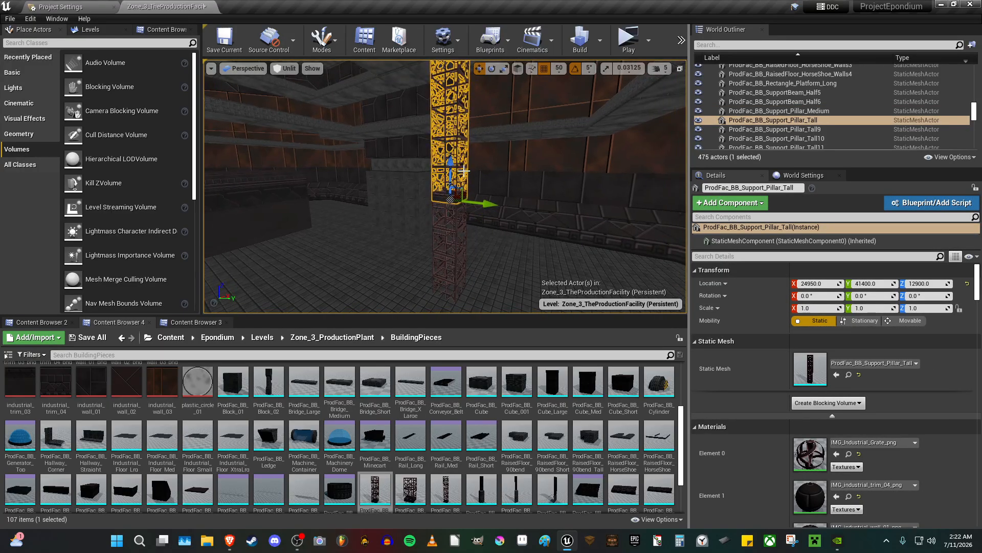
key(Delete)
Raise the medium support pillar to Z 12200 and duplicate it directly above at Z 13050.
click(452, 249)
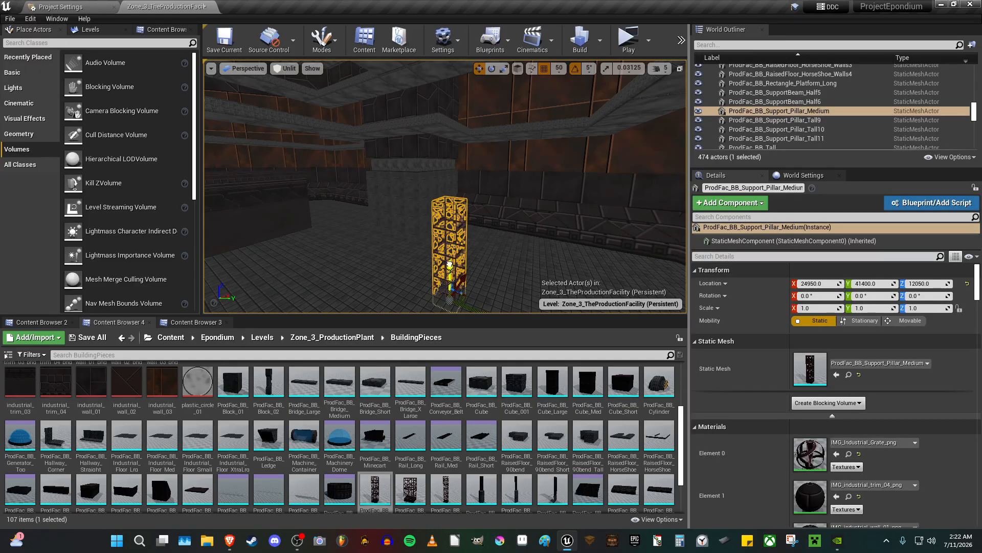
key(s)
right_drag(452, 249, 470, 227)
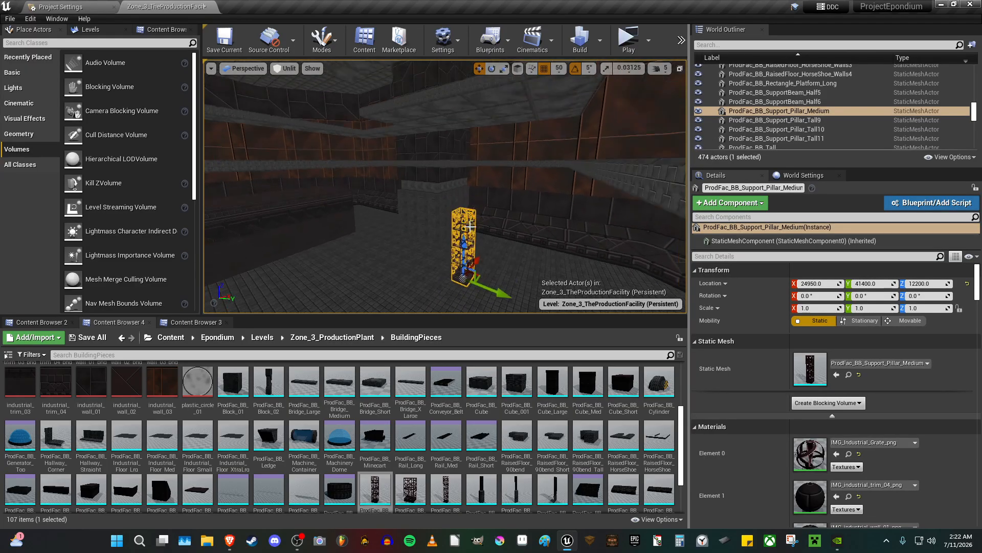
alt+drag(465, 242, 466, 174)
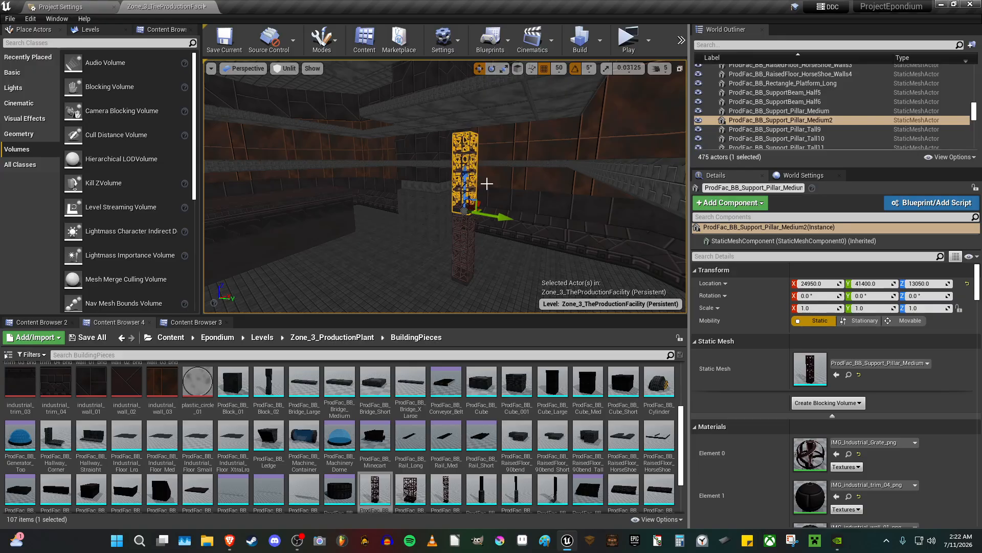
right_drag(486, 182, 465, 200)
key(Escape)
Copy the upper pillar's location and place a ProdFac_BB_Cube piece above it at 25000, 41450, 14100.
key(w)
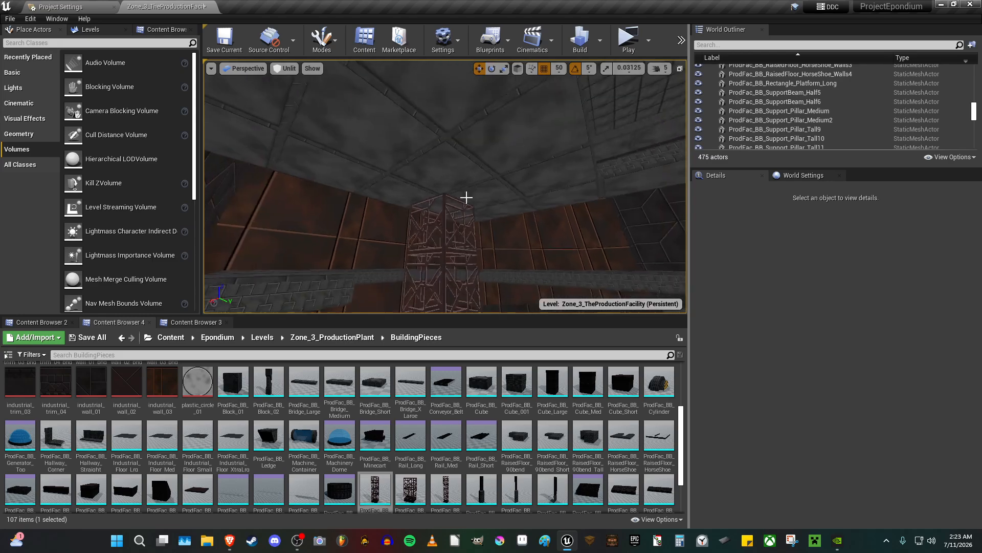
click(452, 234)
right_click(754, 285)
click(770, 295)
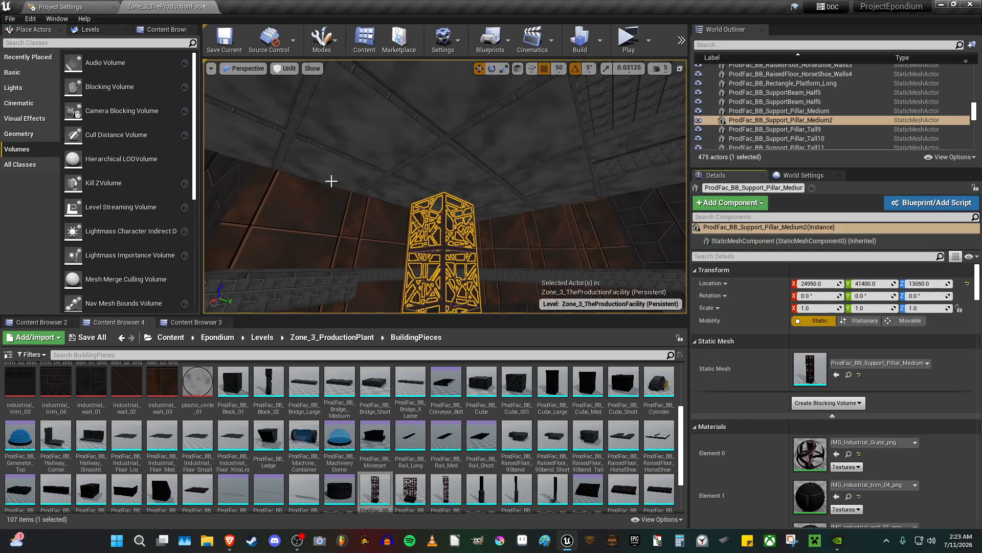
right_drag(331, 179, 325, 174)
key(Escape)
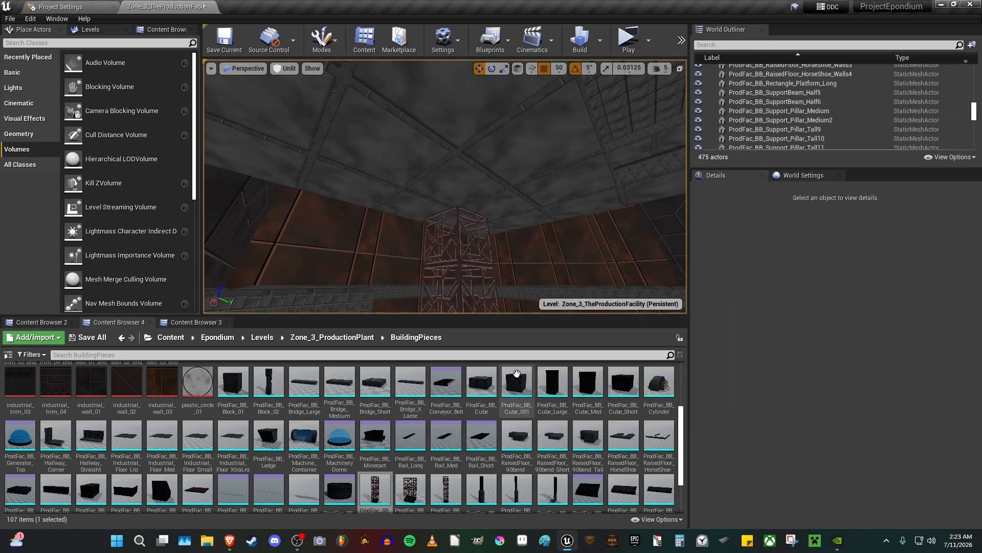
click(481, 383)
drag(481, 285, 455, 190)
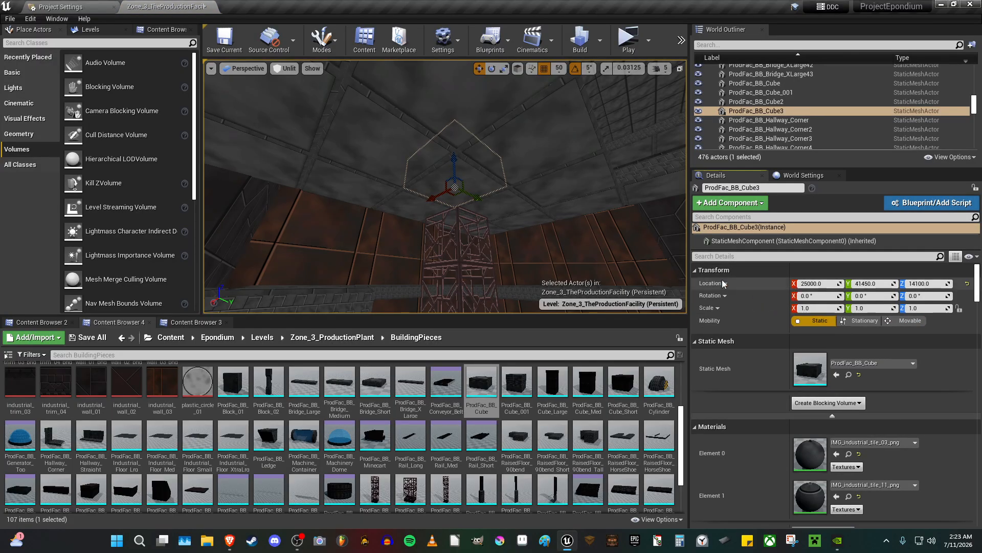
Align the cube with the upper pillar by pasting that pillar's location, and raise the cube to Z 13900.
click(457, 251)
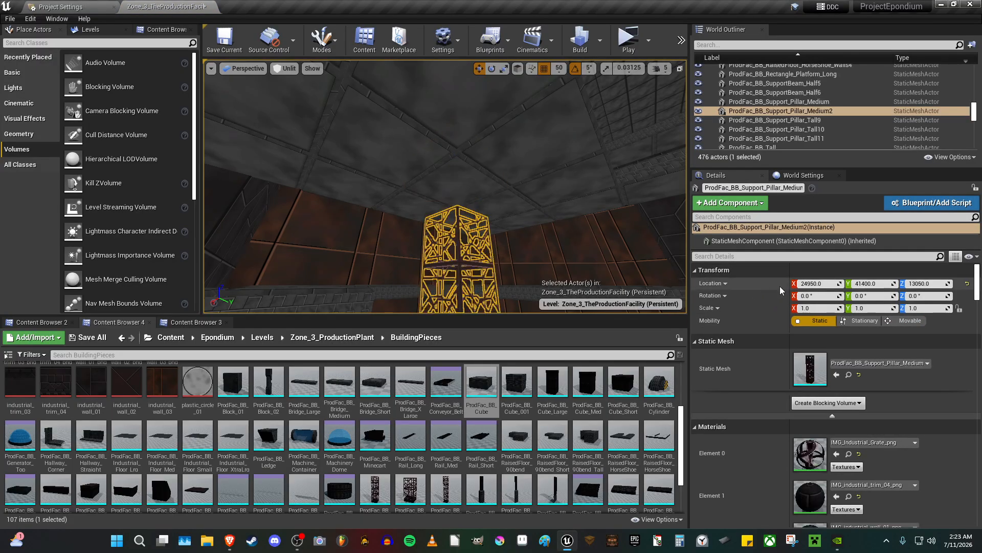
right_click(770, 281)
click(780, 285)
key(w)
right_drag(364, 149, 423, 176)
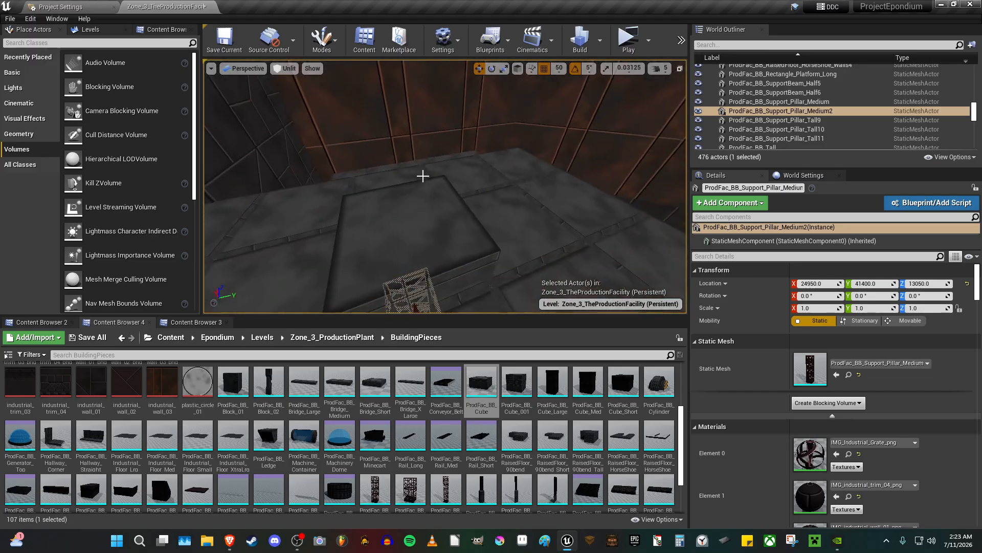
click(438, 220)
right_click(761, 279)
click(787, 295)
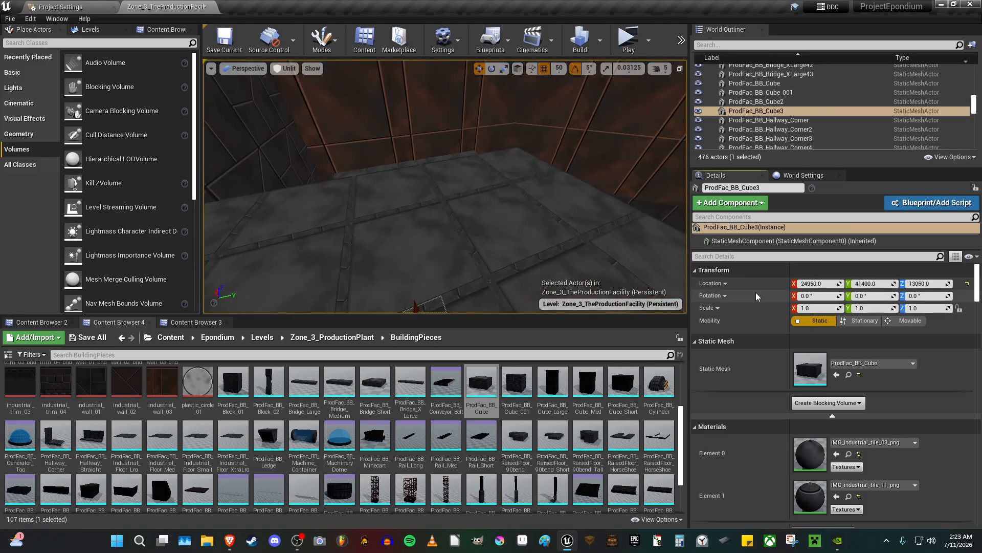
right_drag(421, 219, 426, 221)
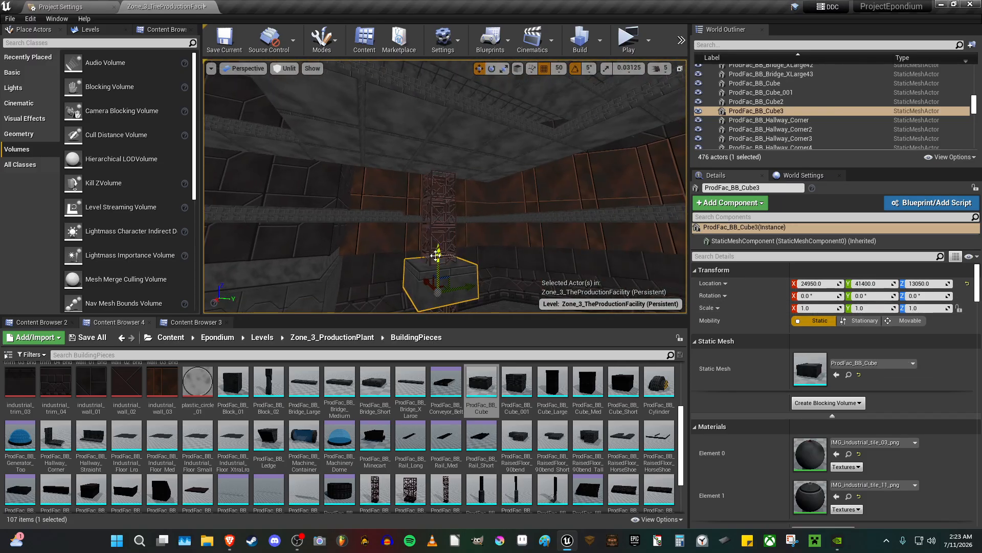
drag(436, 252, 438, 146)
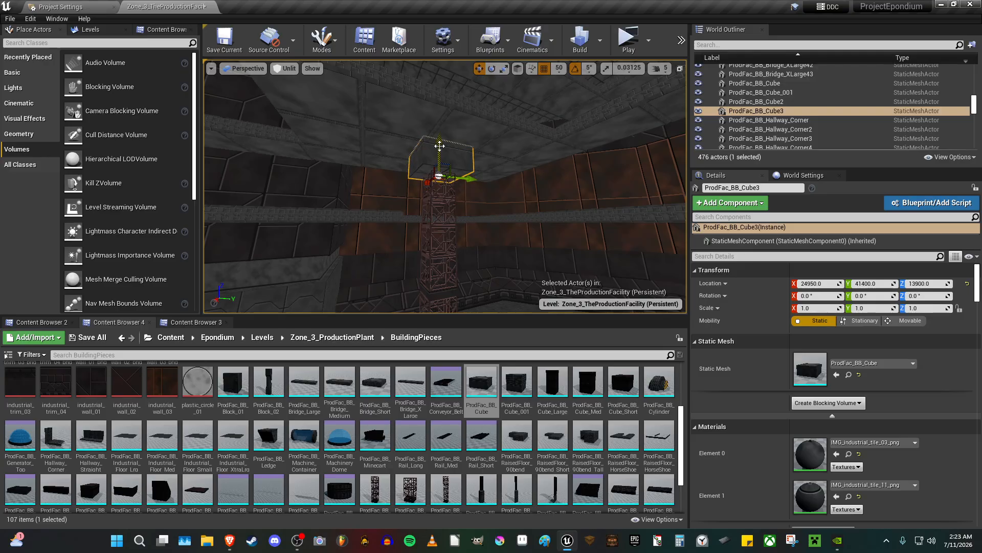
Select the cube with both medium pillars, shift the set along Y, and duplicate it at Y 40650.
right_drag(439, 146, 404, 162)
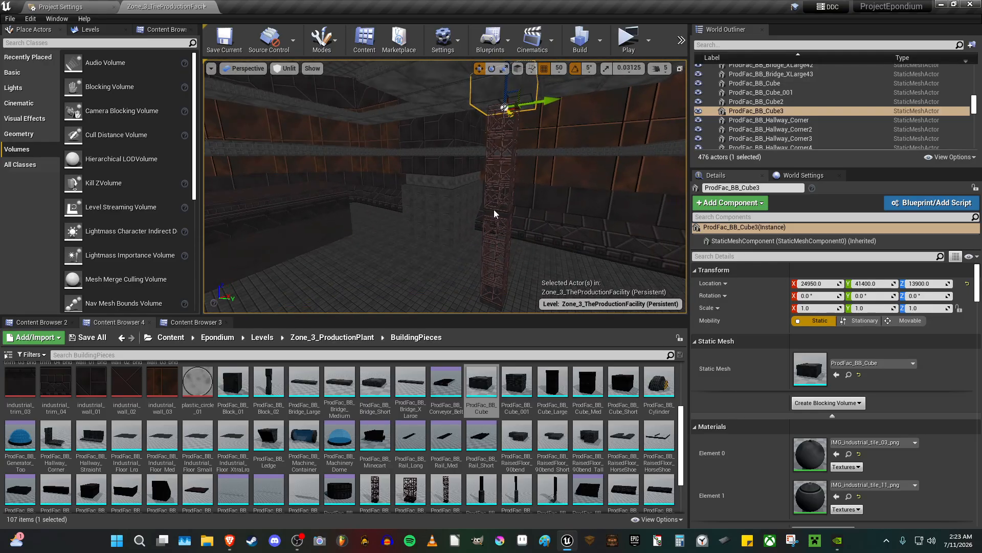
ctrl+click(494, 212)
ctrl+click(497, 247)
right_drag(497, 247, 464, 303)
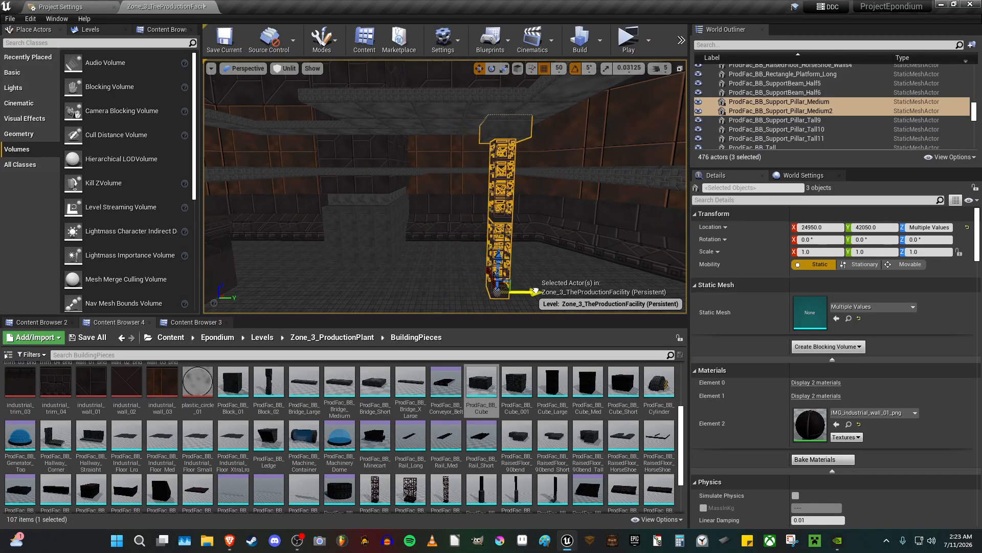
alt+drag(555, 290, 436, 293)
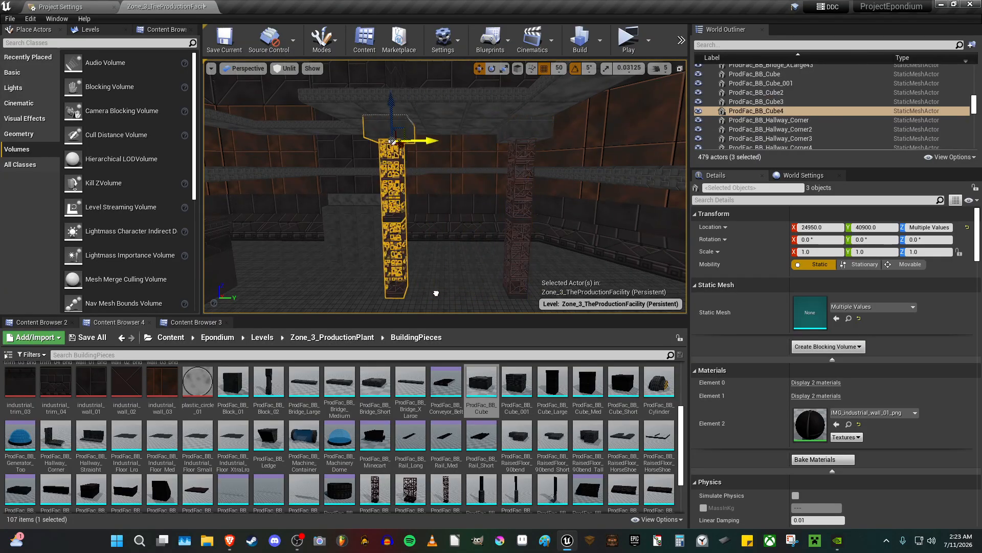
Duplicate the pillar-and-cube set to X 22200 and move the copy to Y 39050.
right_drag(415, 294, 423, 237)
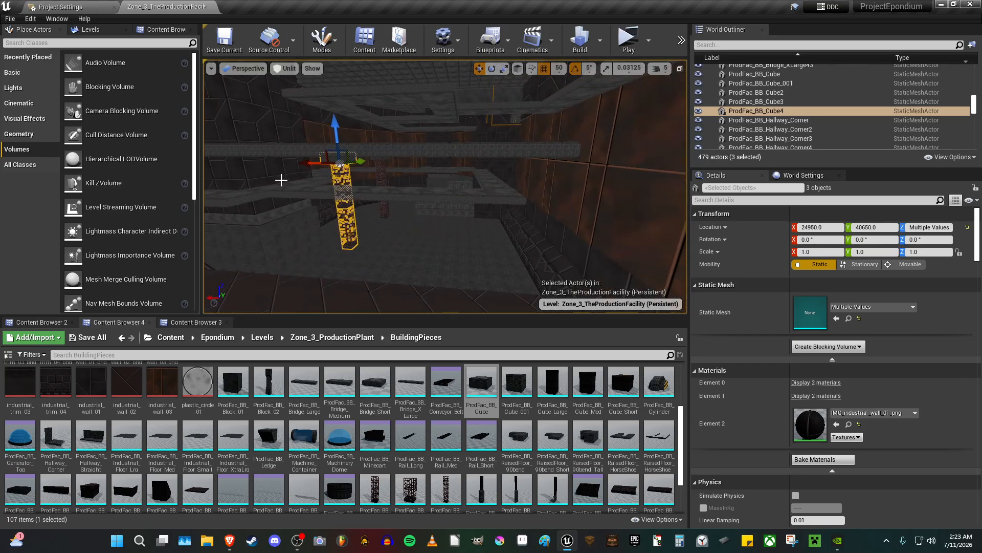
alt+drag(300, 163, 432, 164)
key(f)
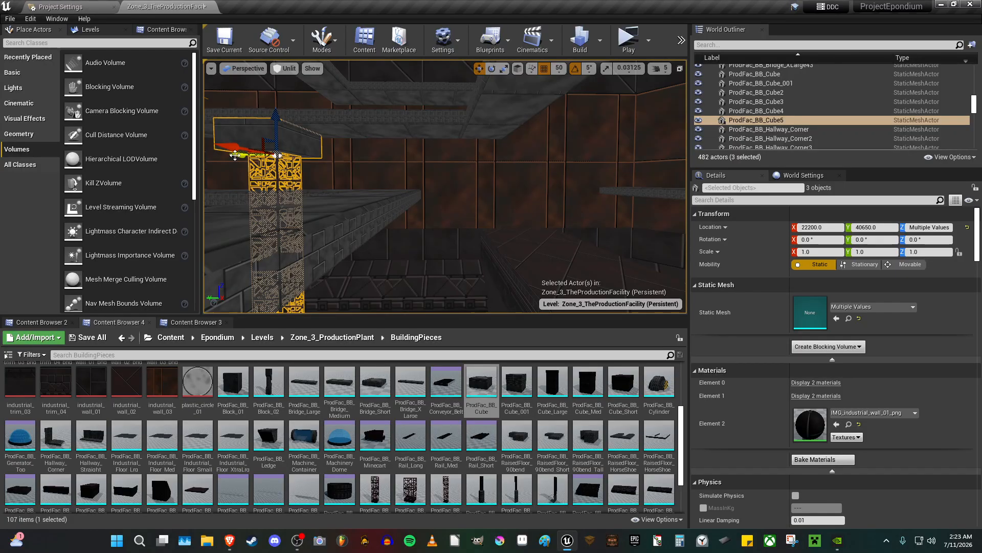
drag(234, 152, 445, 186)
key(f)
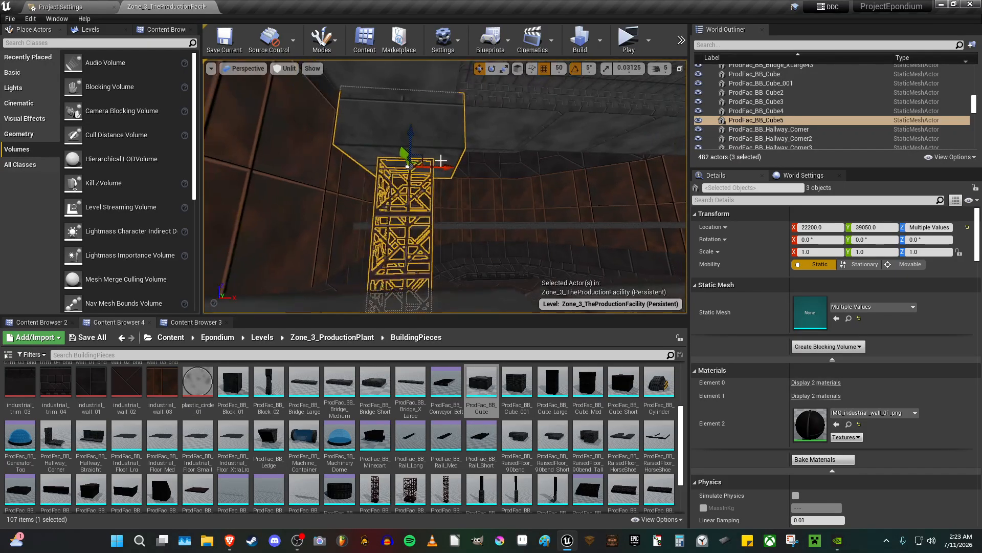
Place a TechLamp prefab on the platform corner above the newest support column at 22400, 39250, 14050.
right_drag(450, 183, 377, 228)
key(Escape)
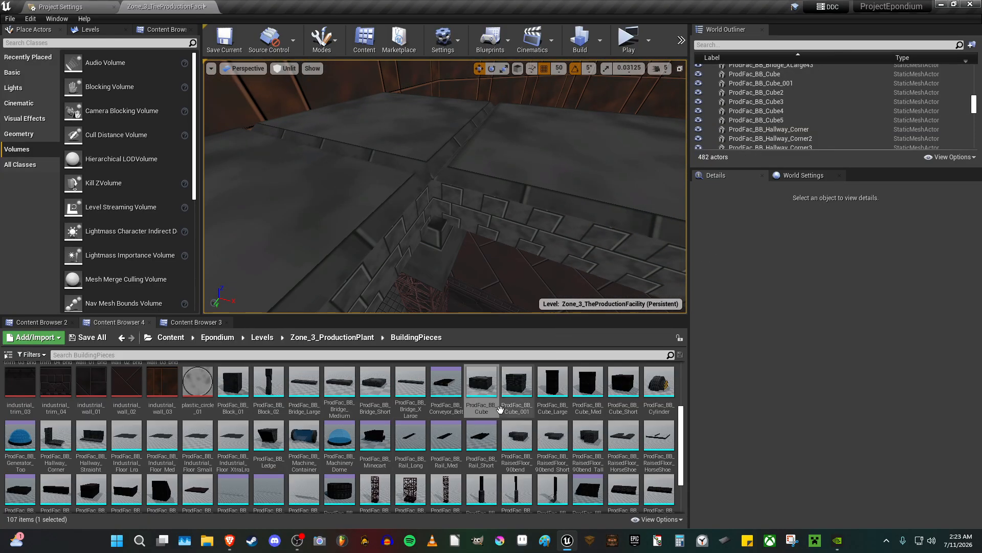
click(191, 322)
scroll(549, 436, down, 1)
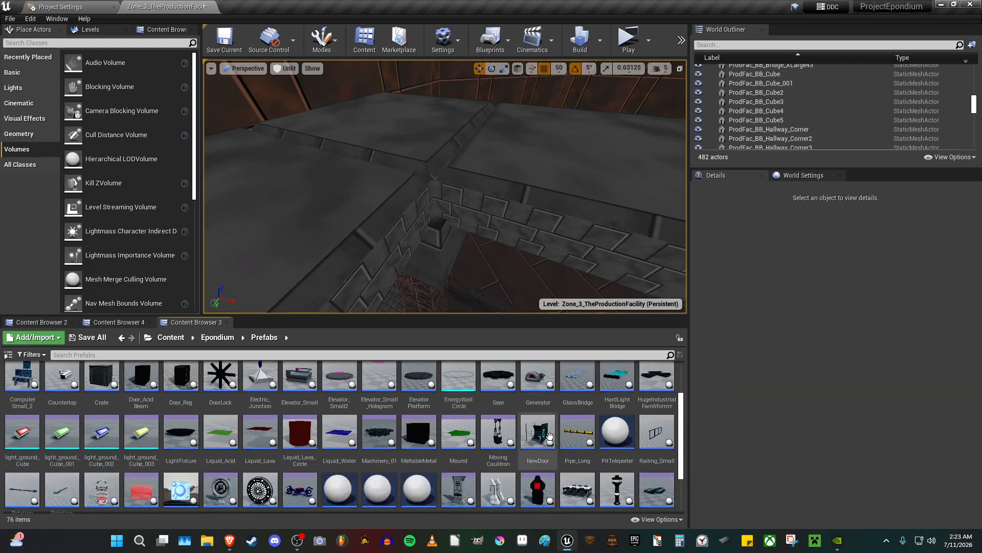
scroll(549, 436, up, 1)
scroll(549, 436, down, 1)
drag(617, 489, 434, 220)
right_drag(434, 219, 399, 256)
key(Escape)
key(w)
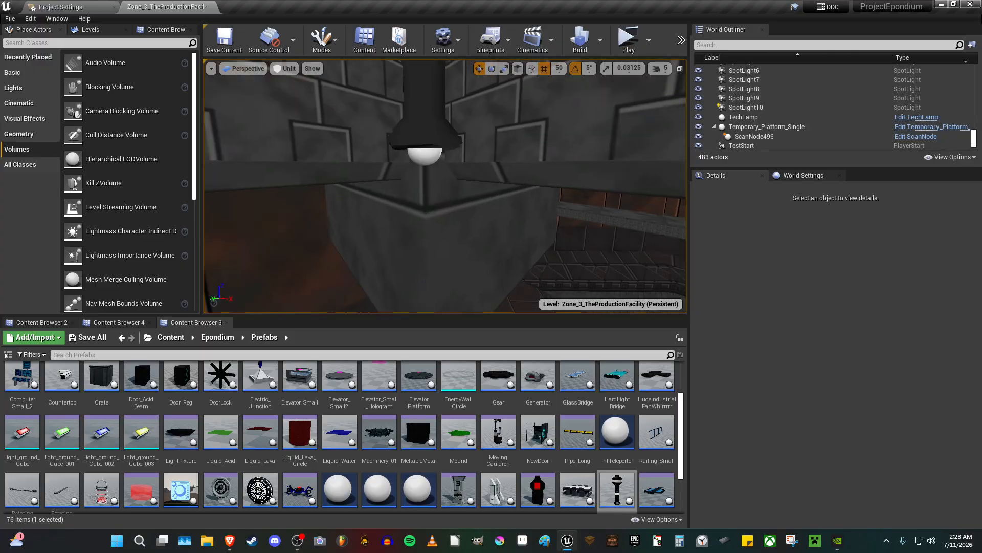
Turn off grid snapping for movement, raise the TechLamp to about Z 14082.5, and nudge it horizontally into place.
click(418, 123)
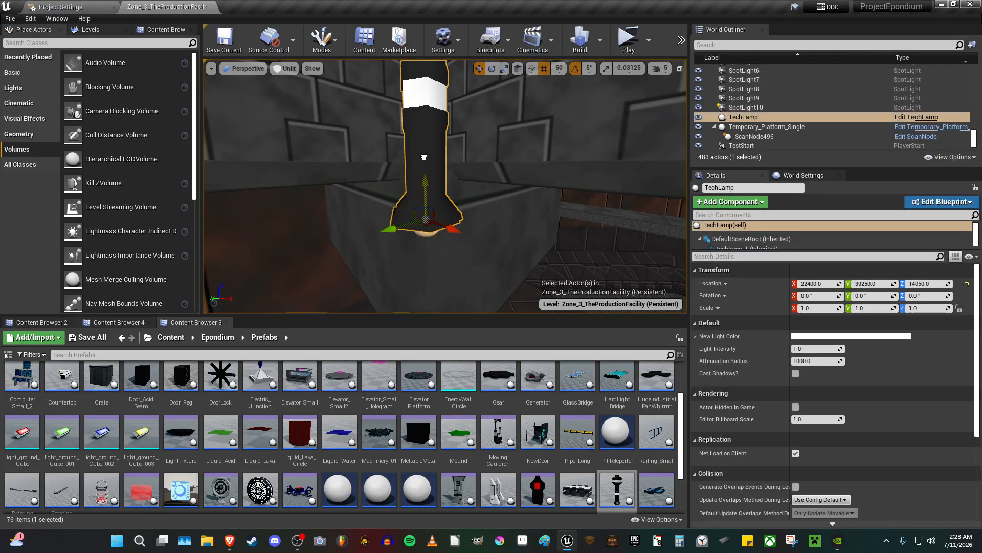
key(s)
right_drag(423, 156, 450, 185)
key(w)
key(s)
click(544, 69)
key(w)
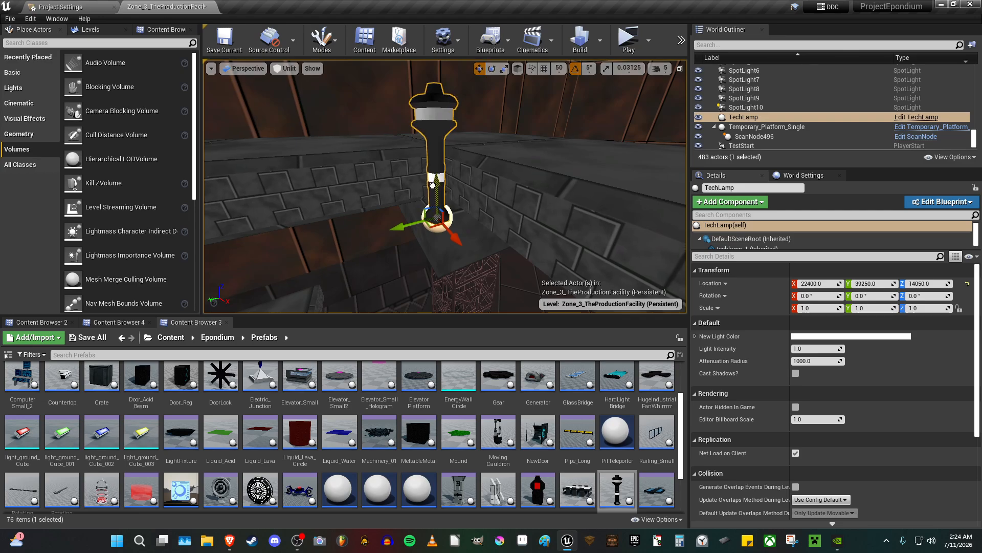
mouse_move(432, 185)
mouse_down()
mouse_move(433, 160)
mouse_move(433, 171)
mouse_up()
right_drag(434, 170, 427, 176)
key(w)
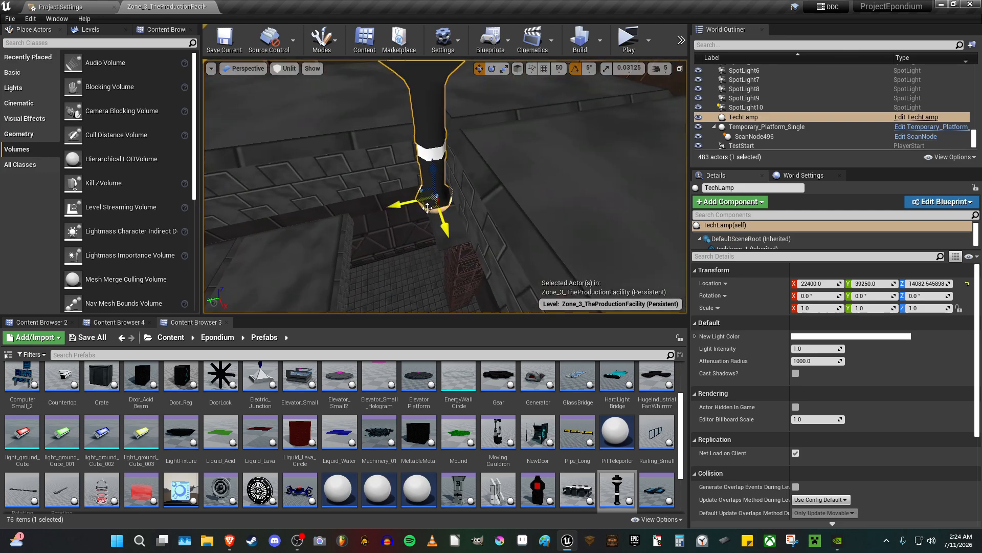
drag(428, 208, 431, 201)
right_drag(432, 194, 332, 197)
key(Escape)
Examine the raised platforms, bridges and lower floor of the battery production room around the new columns and lamp.
key(w)
right_drag(432, 194, 353, 202)
key(d)
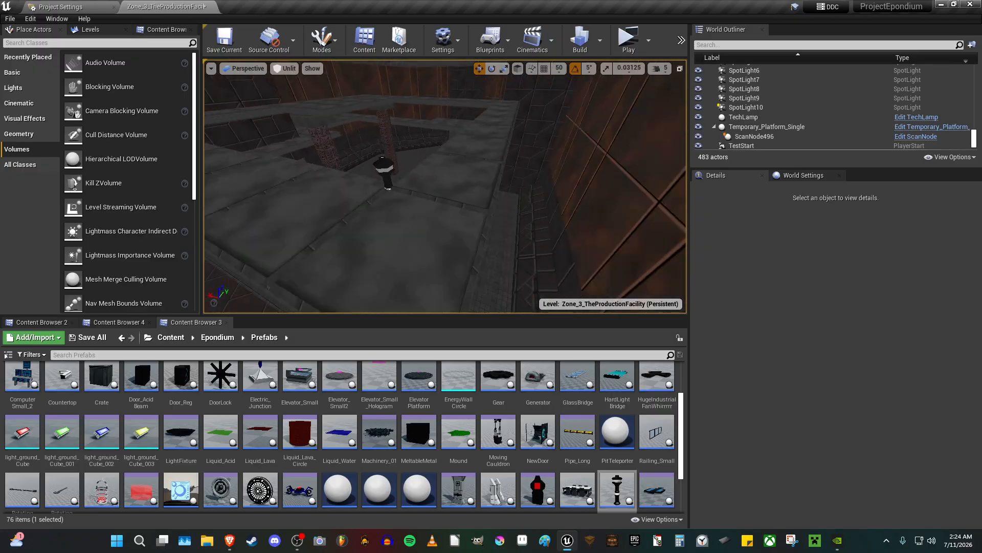
key(a)
right_drag(431, 194, 552, 190)
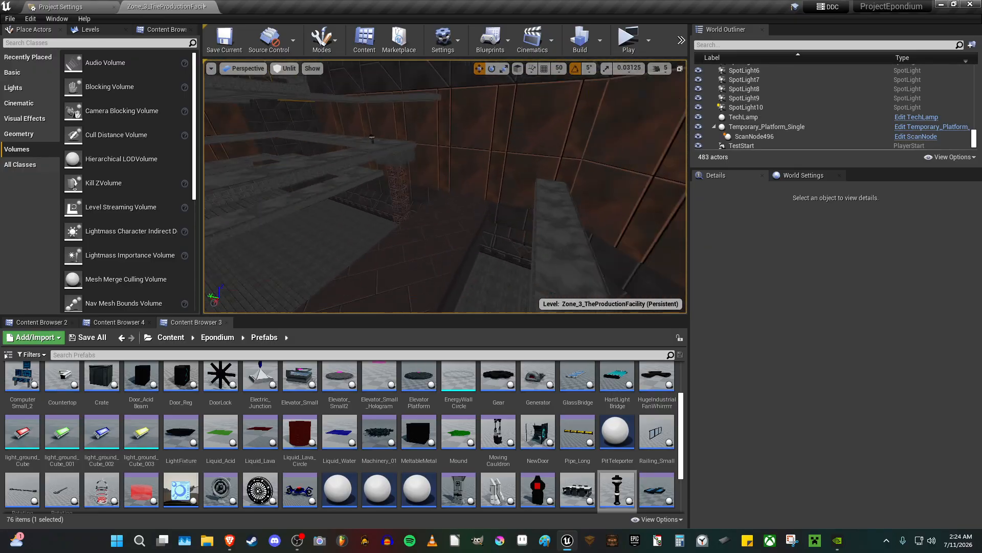
right_drag(551, 128, 539, 121)
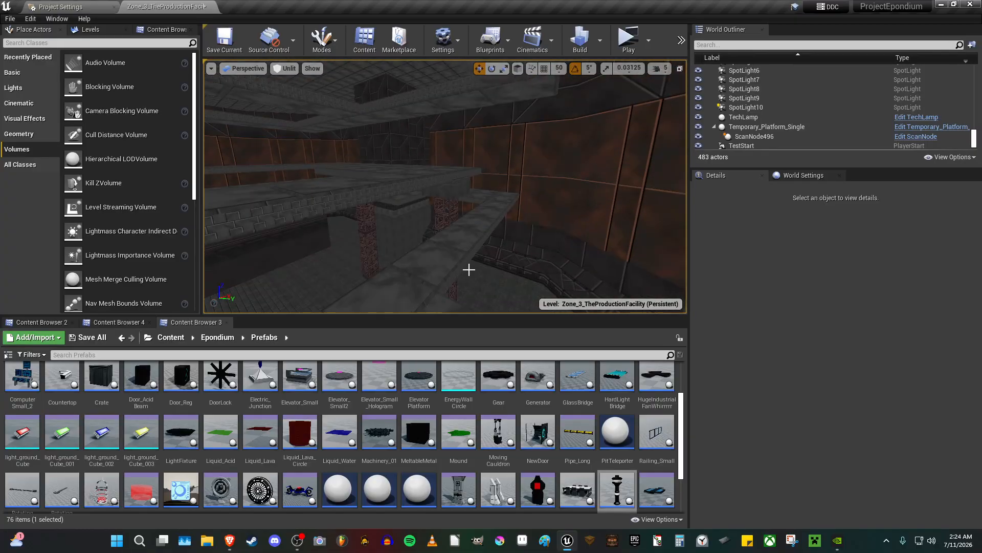
click(463, 264)
click(118, 322)
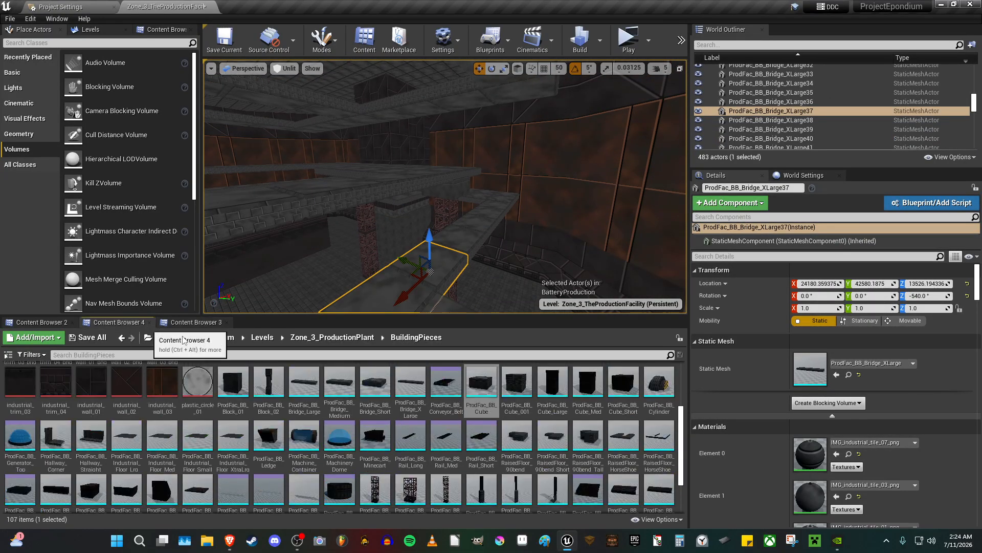
scroll(373, 435, down, 3)
right_drag(538, 220, 523, 224)
key(Escape)
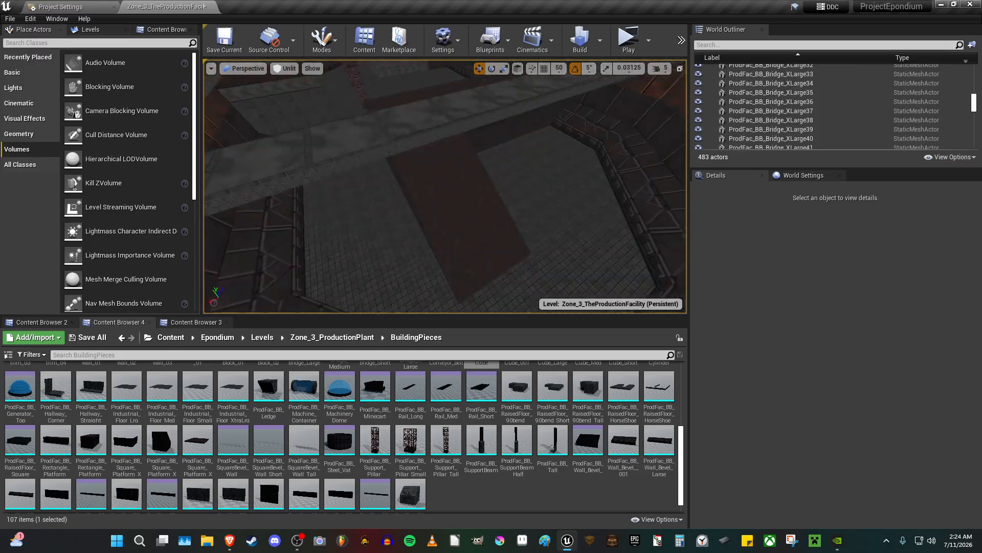
click(454, 221)
right_drag(452, 220, 486, 210)
key(Escape)
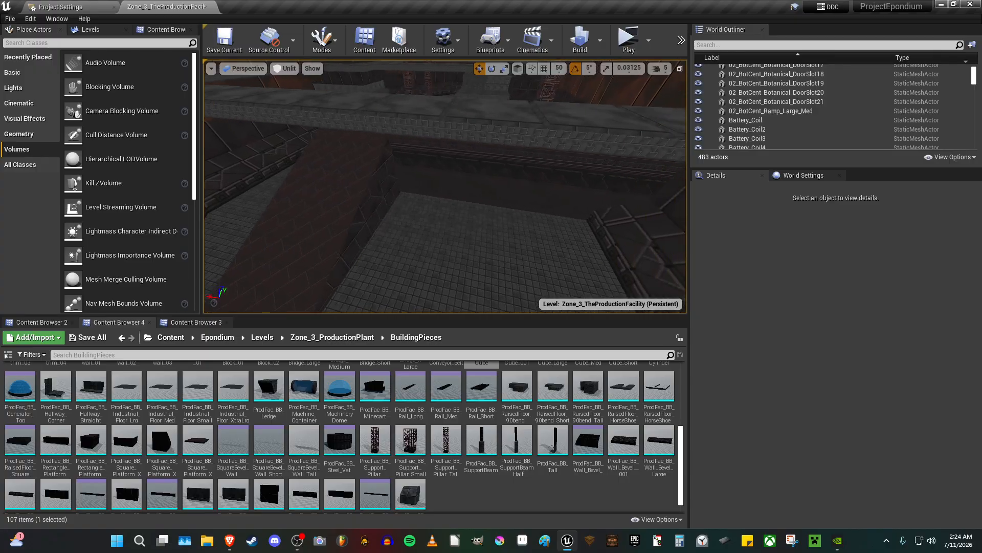
click(517, 200)
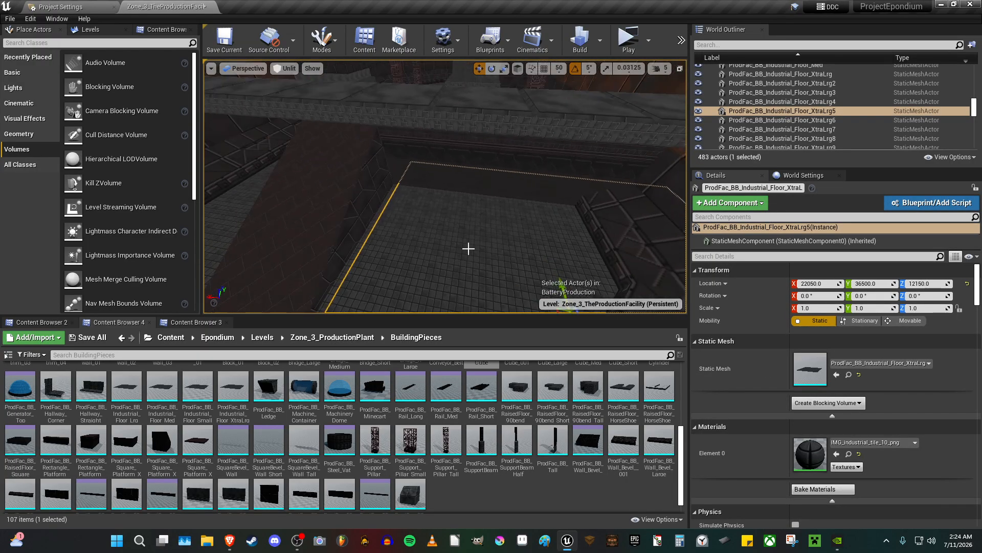
Examine the battery storage room with its tall support pillar and compare it with the production room's platforms.
key(Escape)
key(w)
right_drag(518, 200, 435, 220)
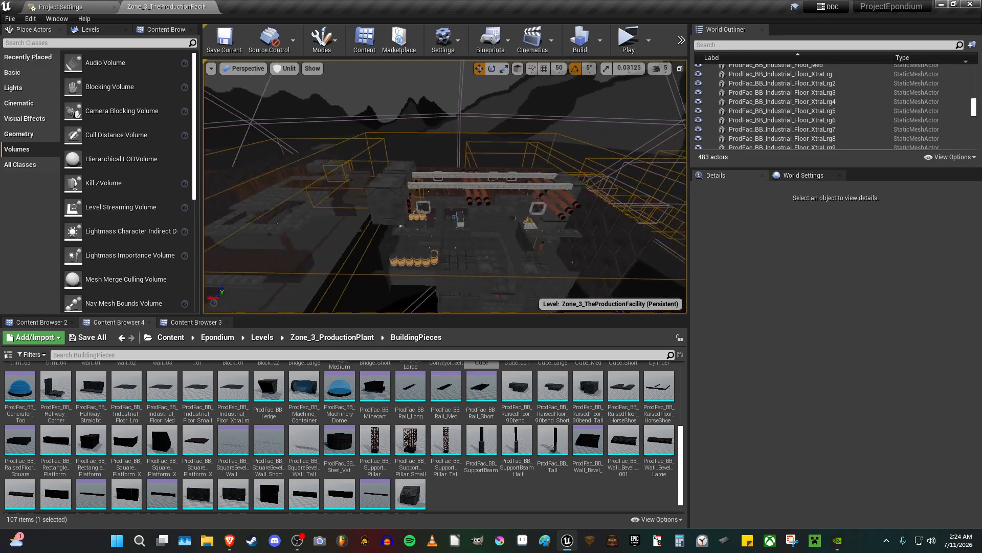
right_drag(445, 187, 391, 143)
key(w)
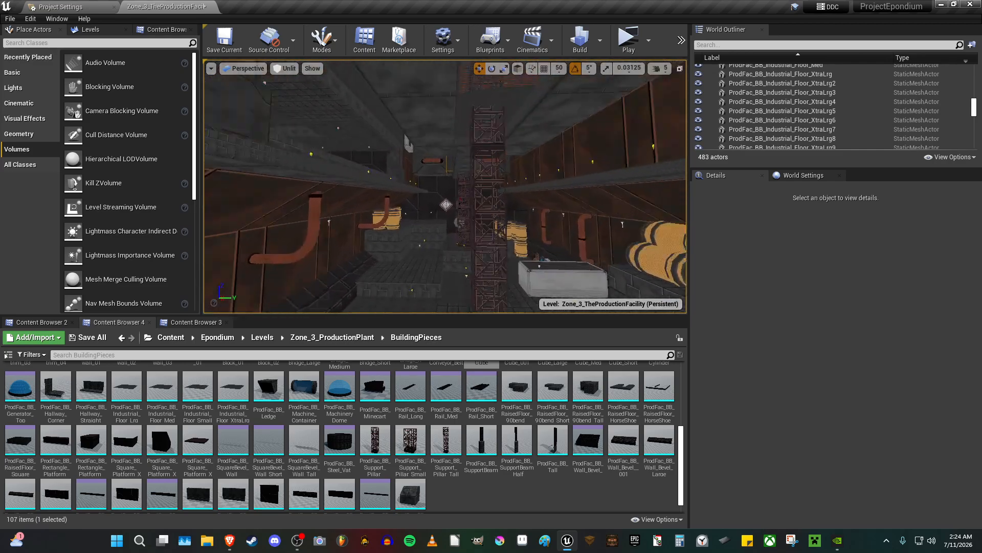
key(w)
right_drag(458, 193, 364, 191)
click(459, 192)
key(w)
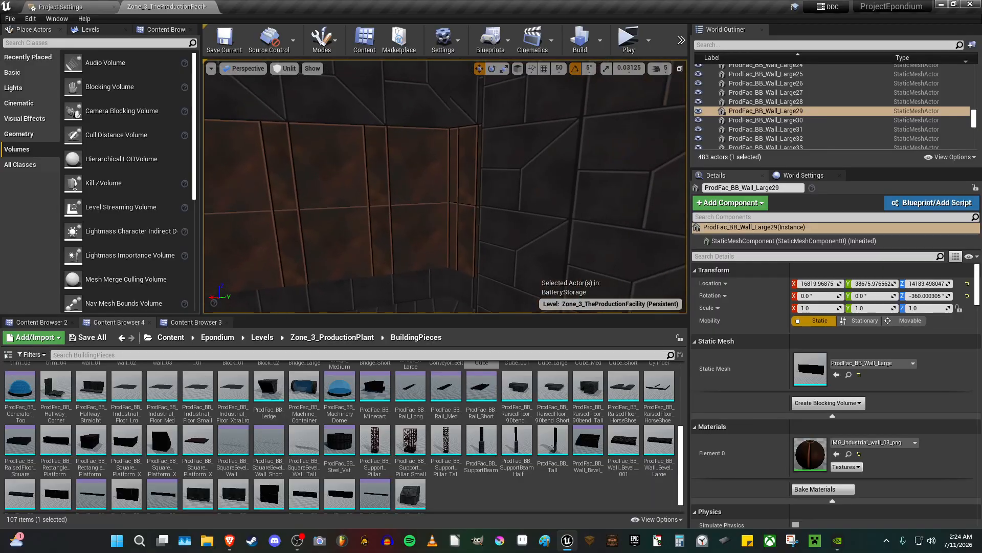
click(503, 218)
right_drag(503, 218, 424, 225)
key(Escape)
key(w)
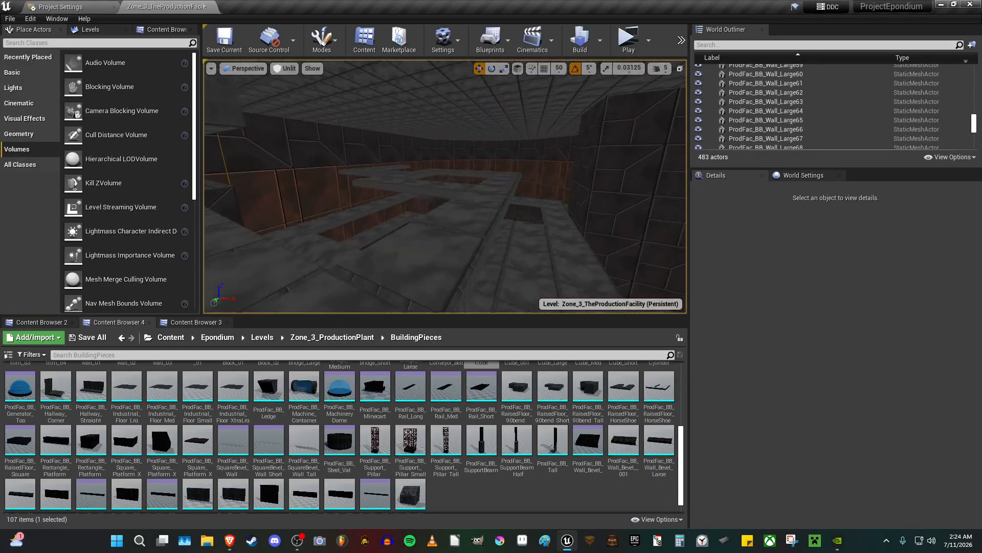
right_drag(510, 221, 508, 219)
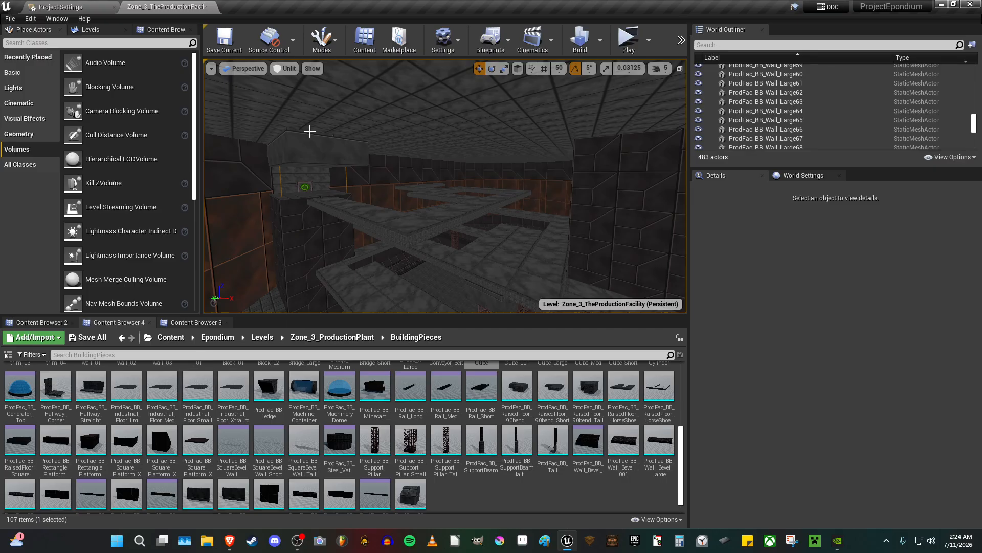
right_drag(362, 241, 409, 259)
key(w)
right_drag(420, 183, 475, 120)
Run the level preview and walk through the furnished storage area to inspect its pillars, lighting and props.
click(629, 40)
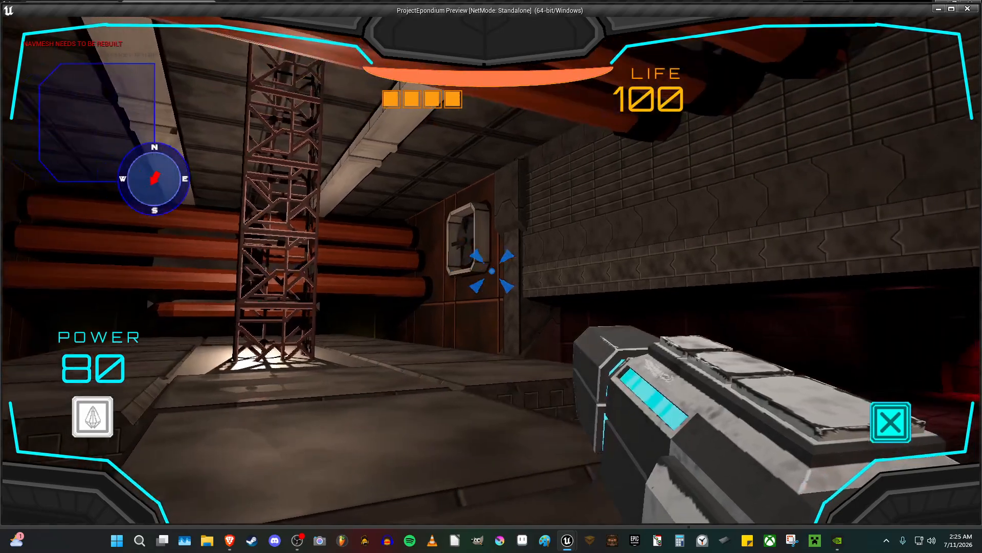
key(Escape)
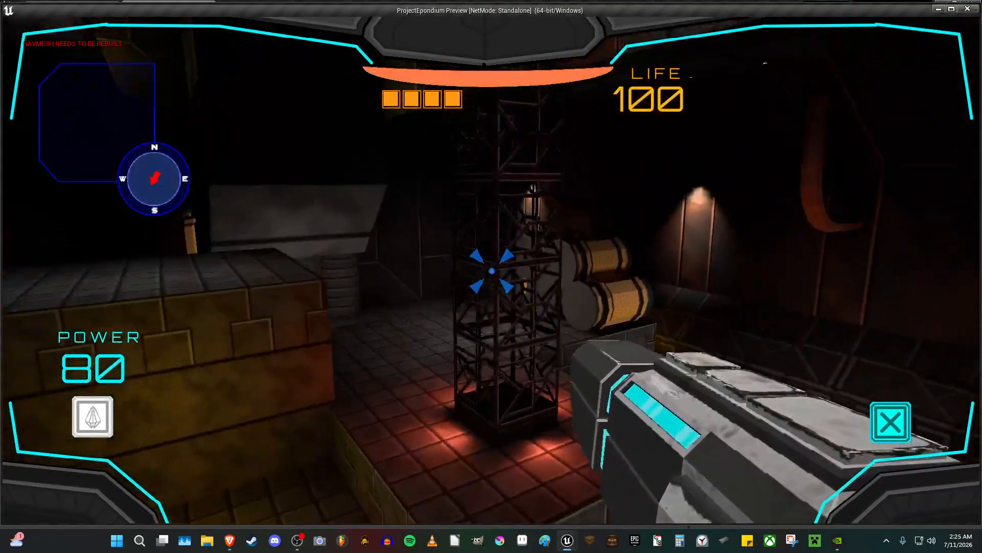
key(w)
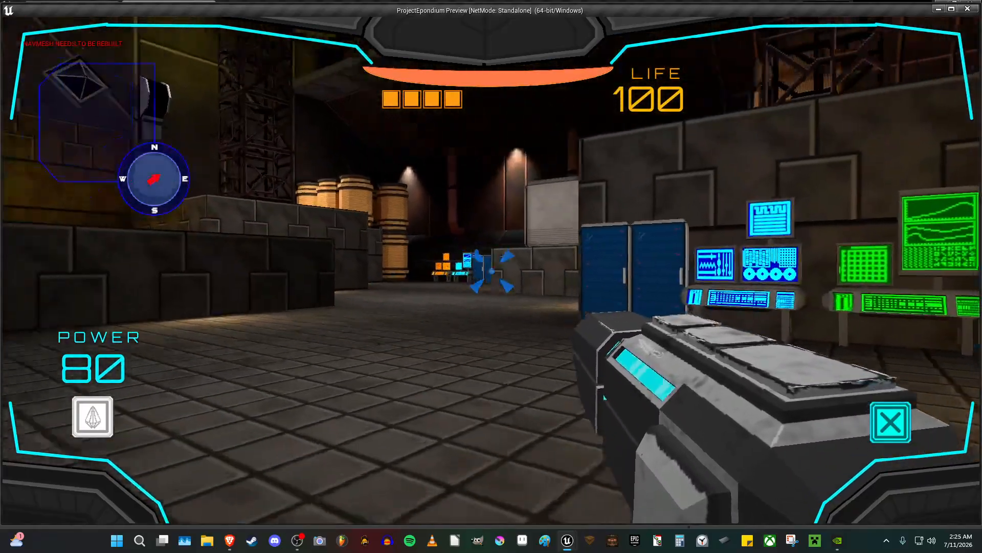
key(a)
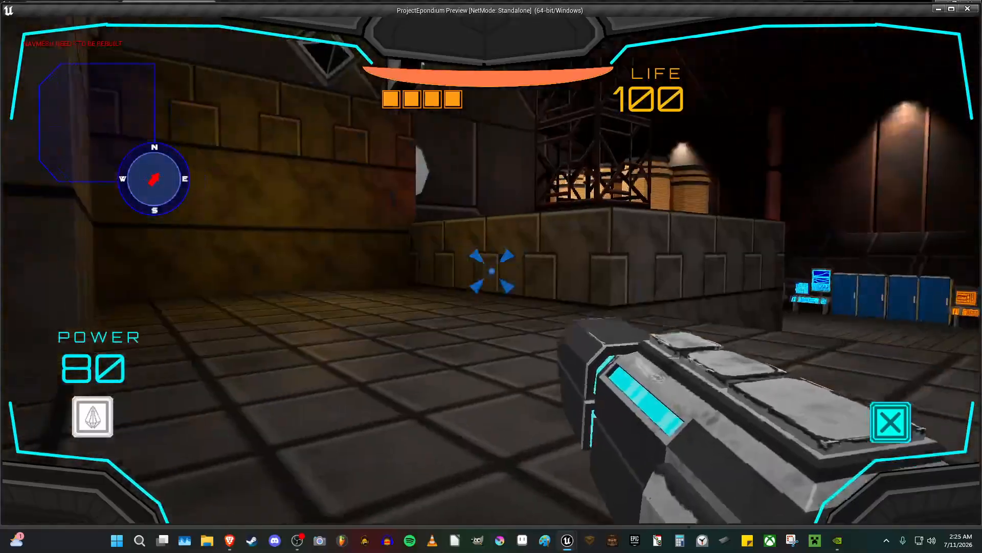
key(w)
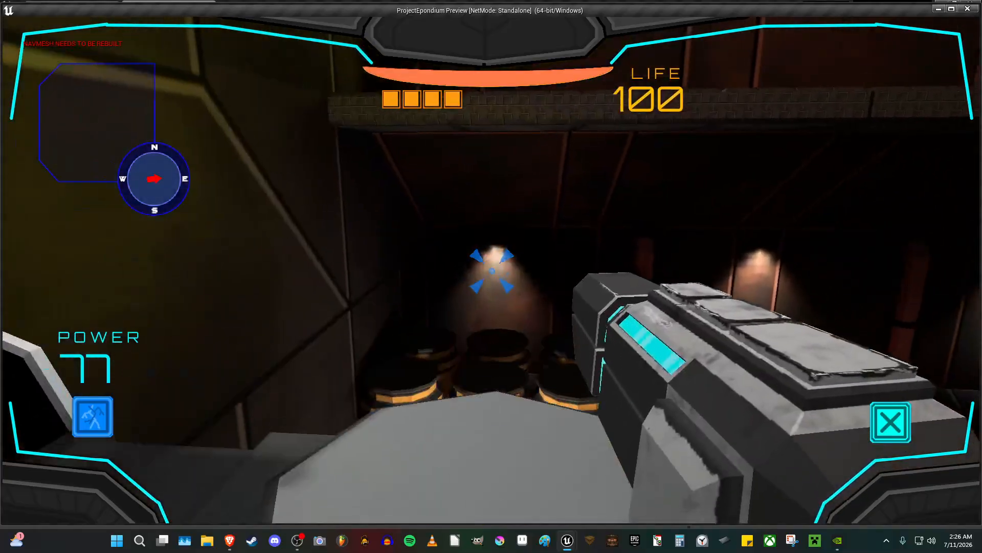
key(w)
key(space)
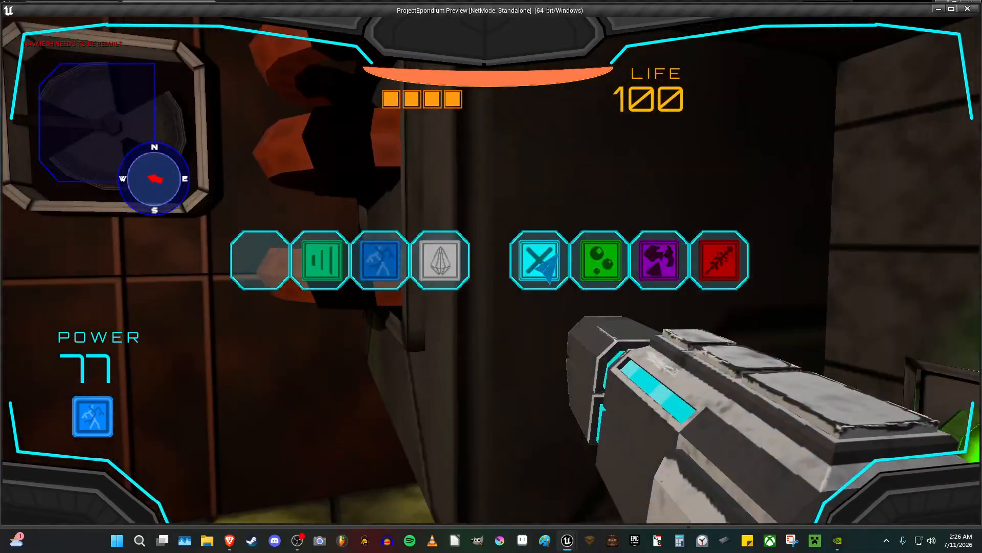
Switch to the green weapon in the preview, inspect the platform room's new columns and lamp, and end the preview.
click(600, 260)
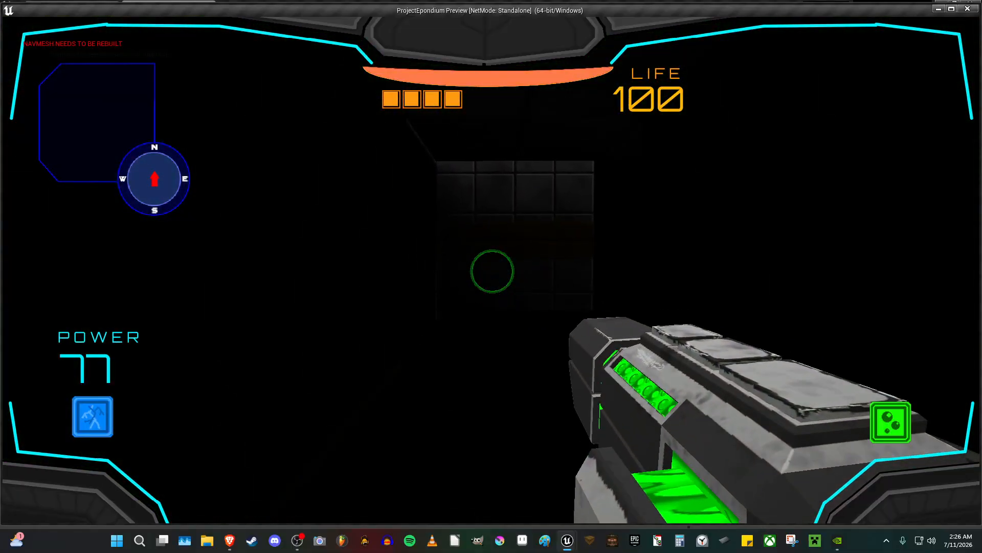
click(492, 271)
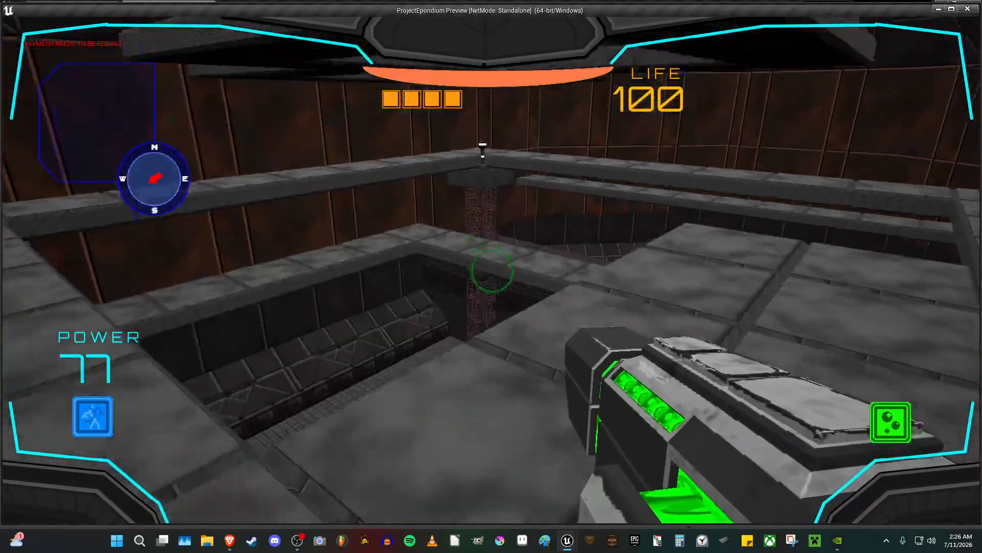
key(w)
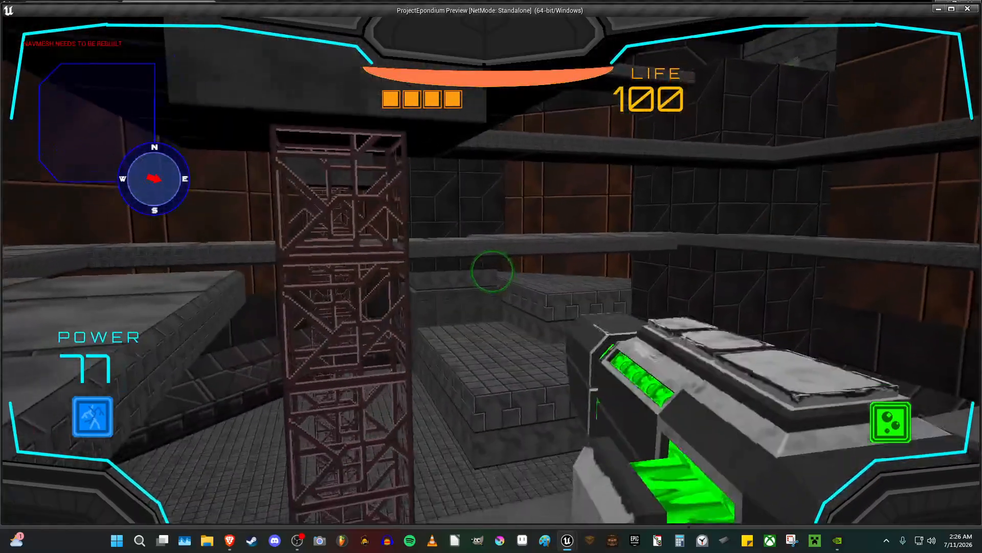
click(492, 271)
key(a)
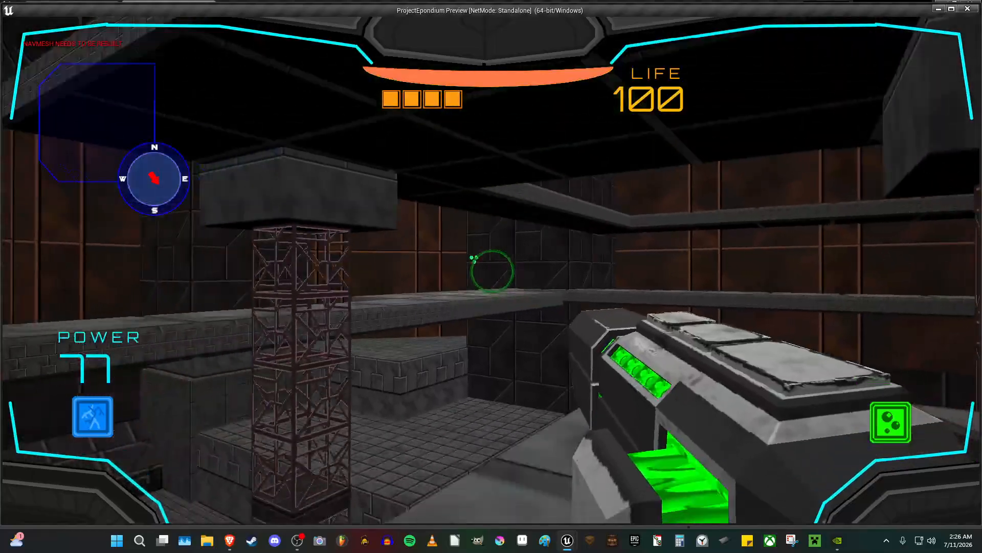
key(w)
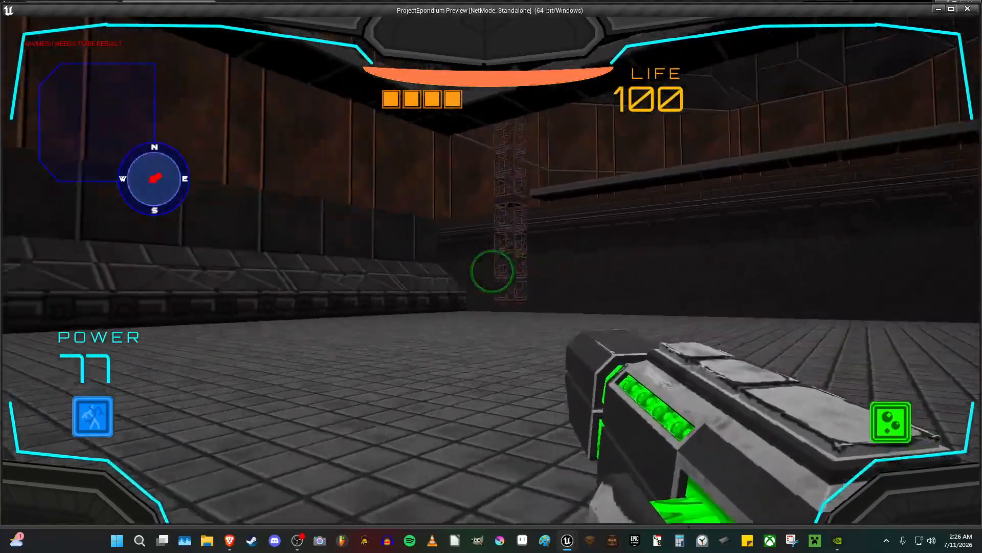
key(Escape)
right_drag(554, 216, 460, 241)
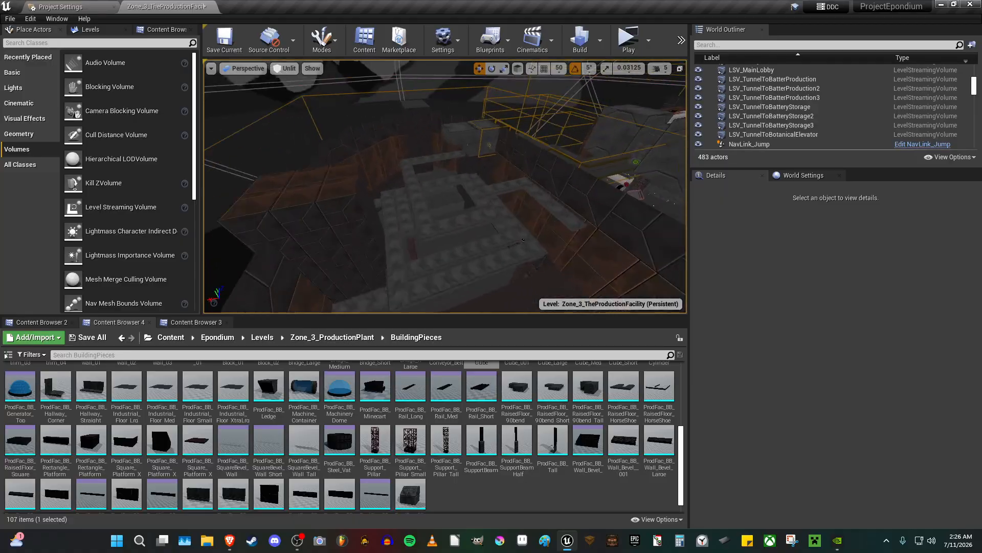
right_drag(460, 240, 547, 206)
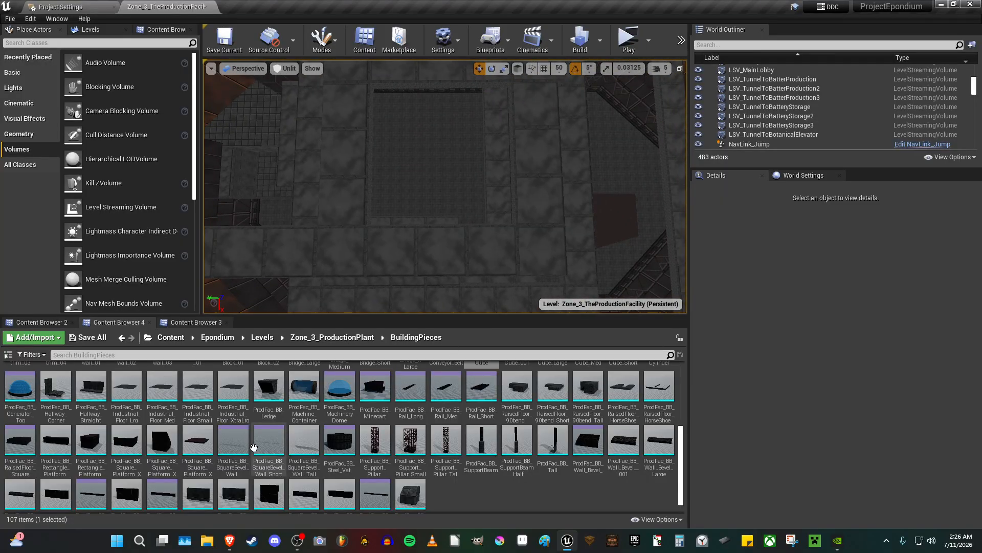
scroll(174, 462, up, 1)
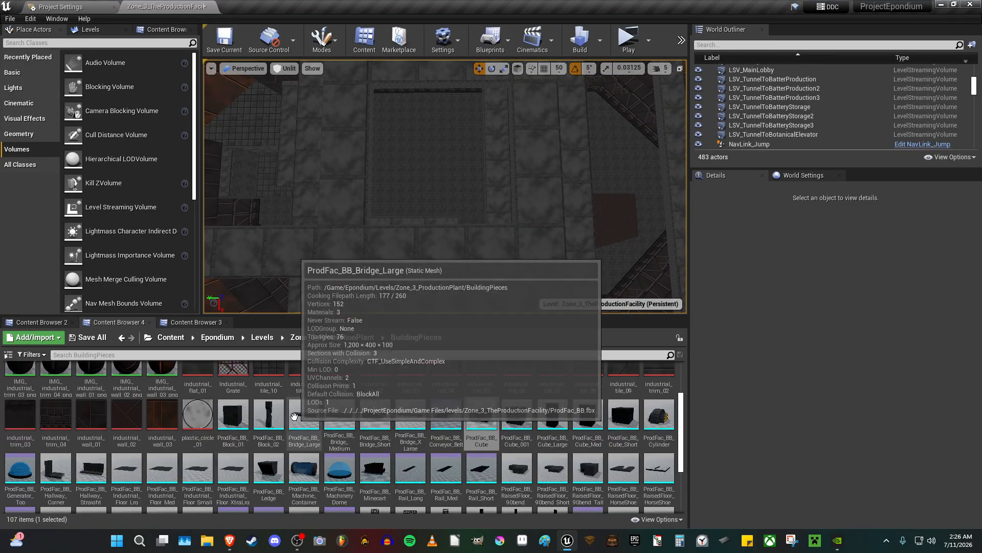
scroll(254, 386, down, 1)
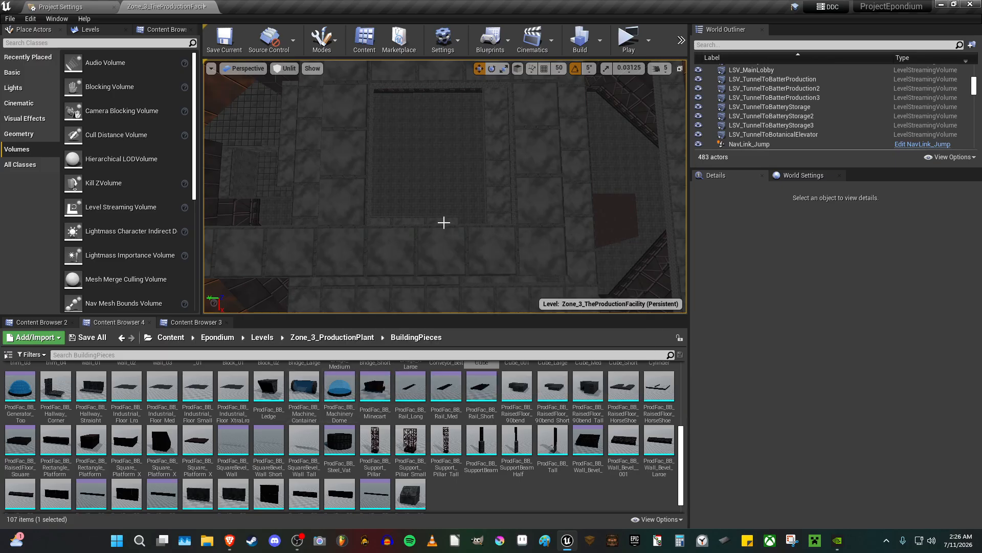
scroll(389, 399, down, 1)
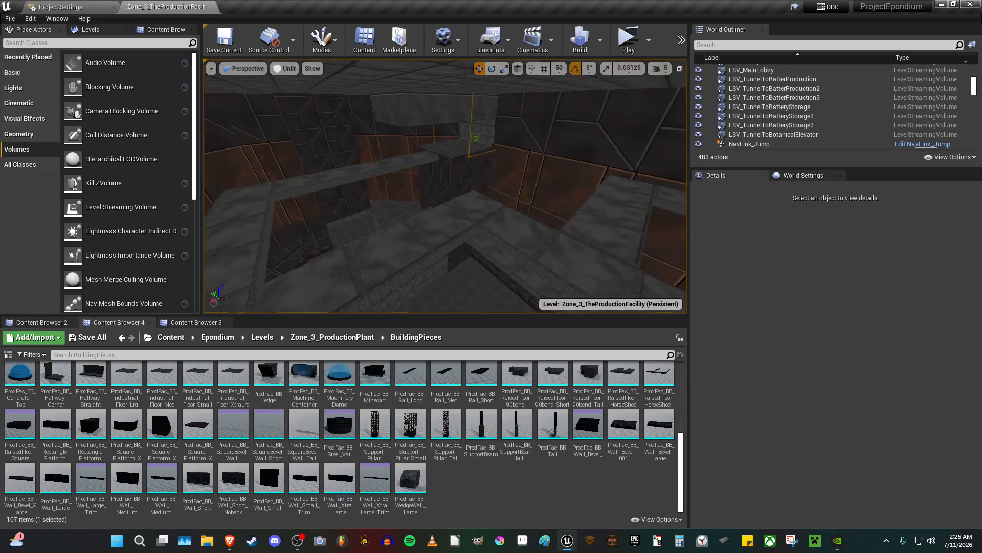
right_drag(434, 215, 438, 215)
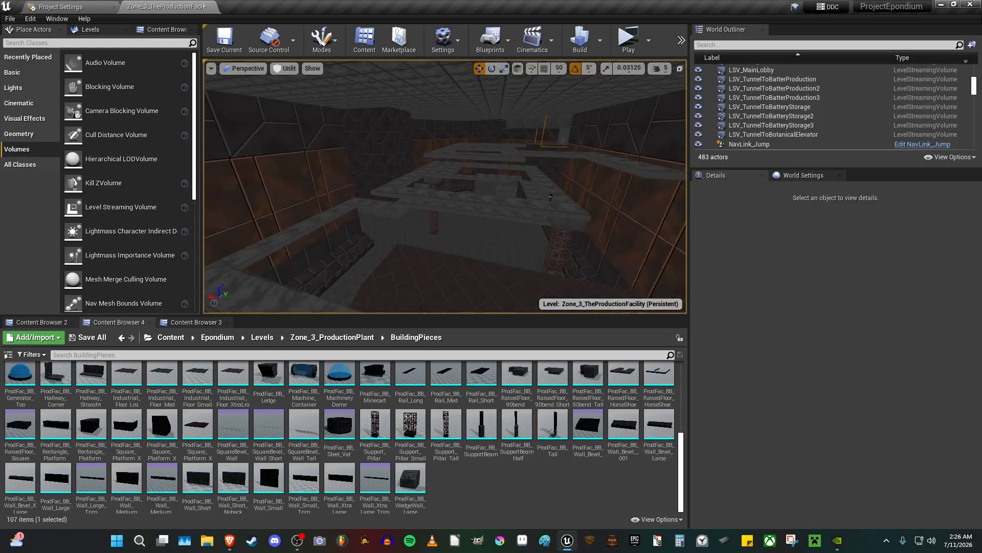
Try to group the four ProdFac_BB_Bridge_XLarge pieces that frame the central platform opening.
key(w)
right_drag(504, 200, 571, 89)
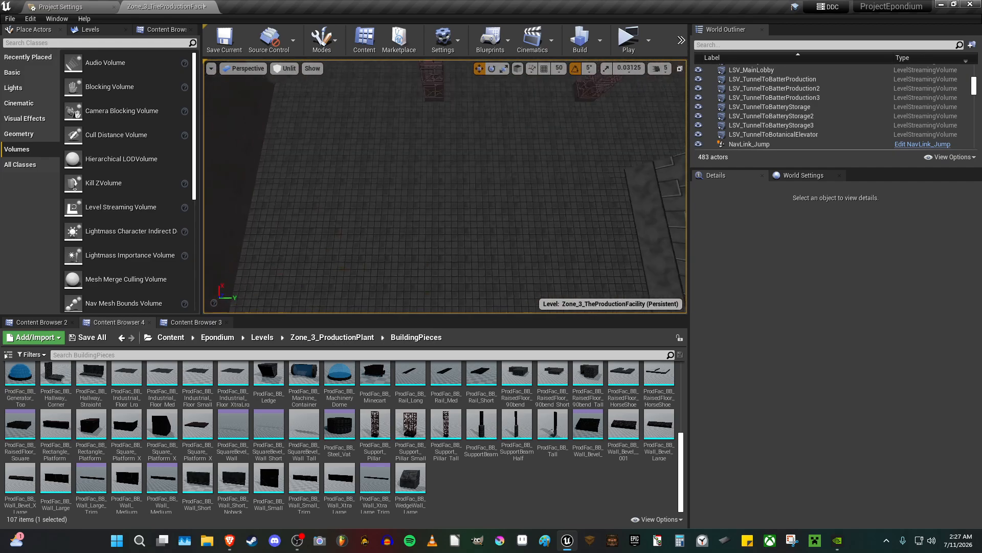
key(s)
right_drag(499, 205, 476, 168)
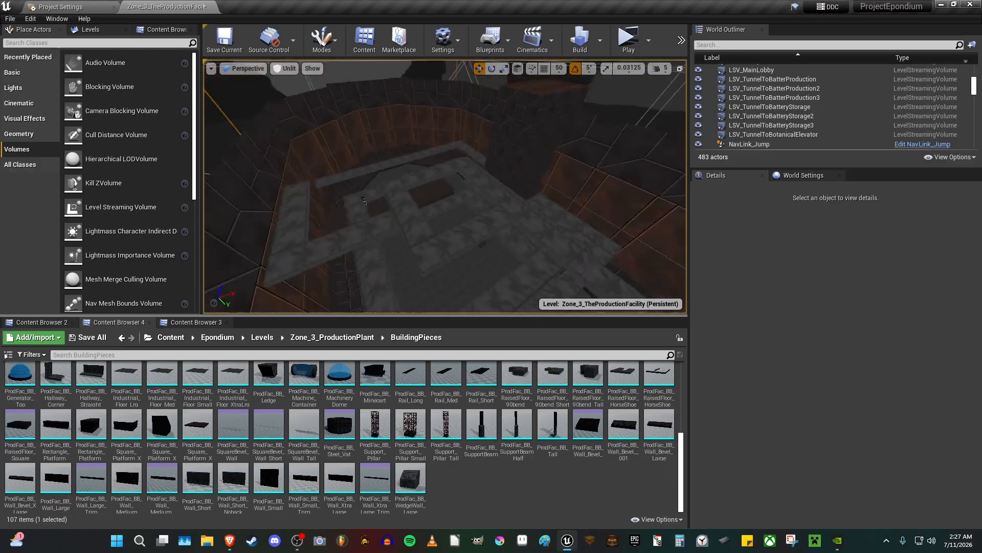
click(438, 216)
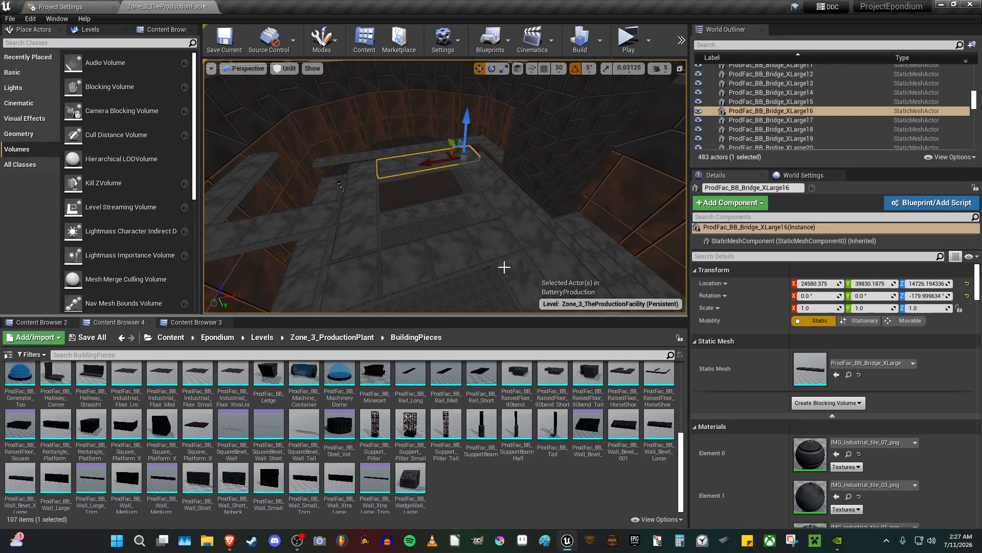
right_drag(512, 197, 476, 177)
ctrl+click(509, 169)
key(s)
ctrl+click(434, 244)
ctrl+click(469, 135)
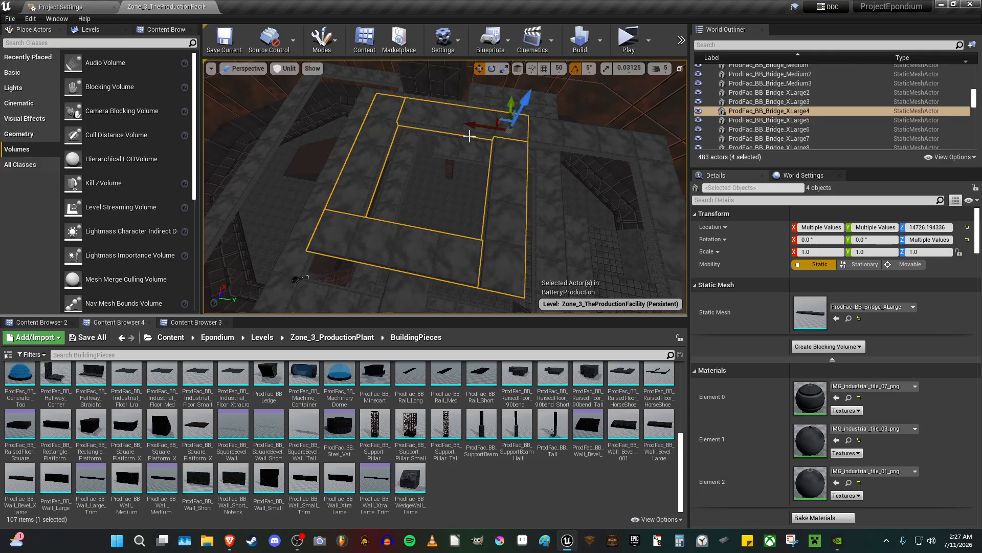
right_click(524, 195)
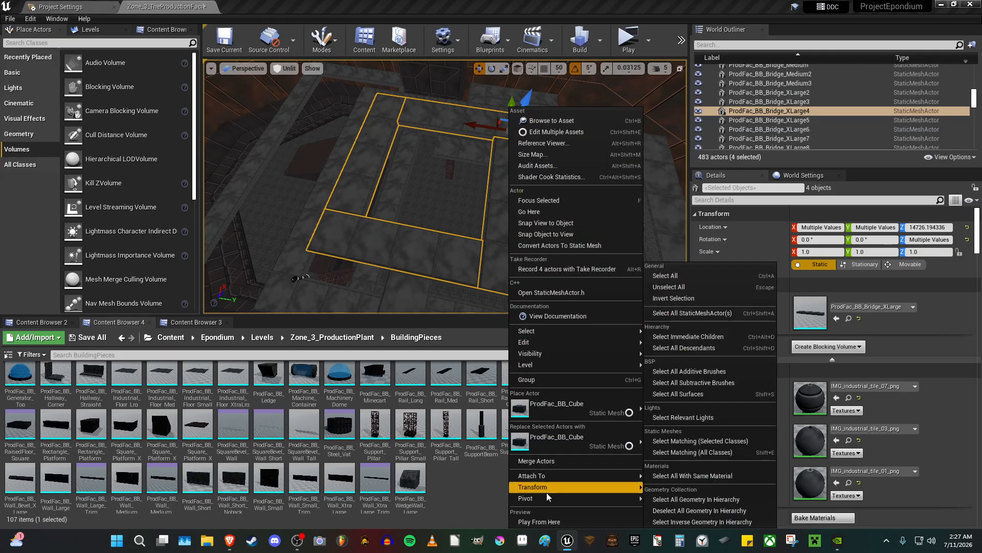
click(550, 376)
Check the grouped bridge pieces around the opening and undo the grouping.
right_drag(532, 225, 589, 163)
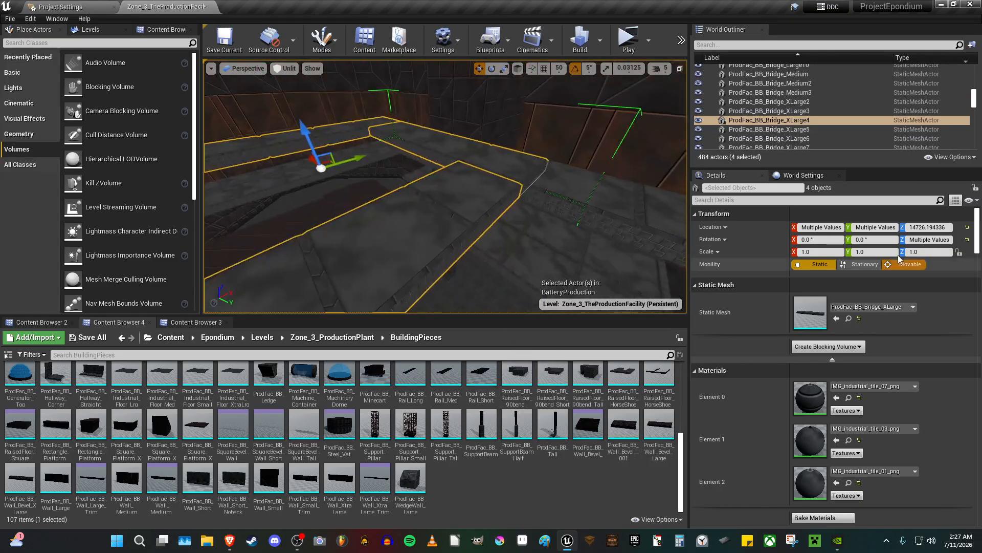
right_drag(573, 205, 542, 200)
key(s)
right_drag(459, 177, 420, 169)
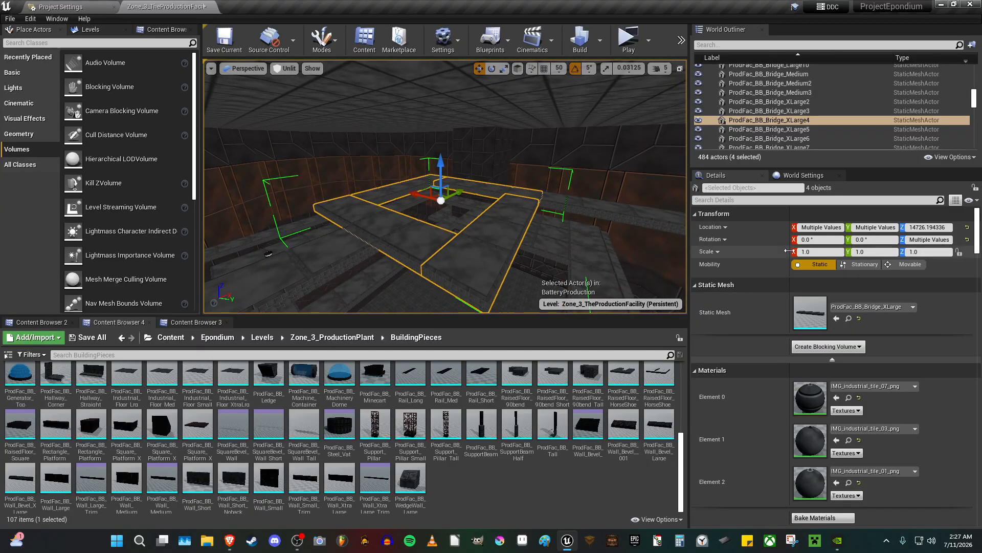
right_click(782, 232)
right_drag(544, 209, 529, 209)
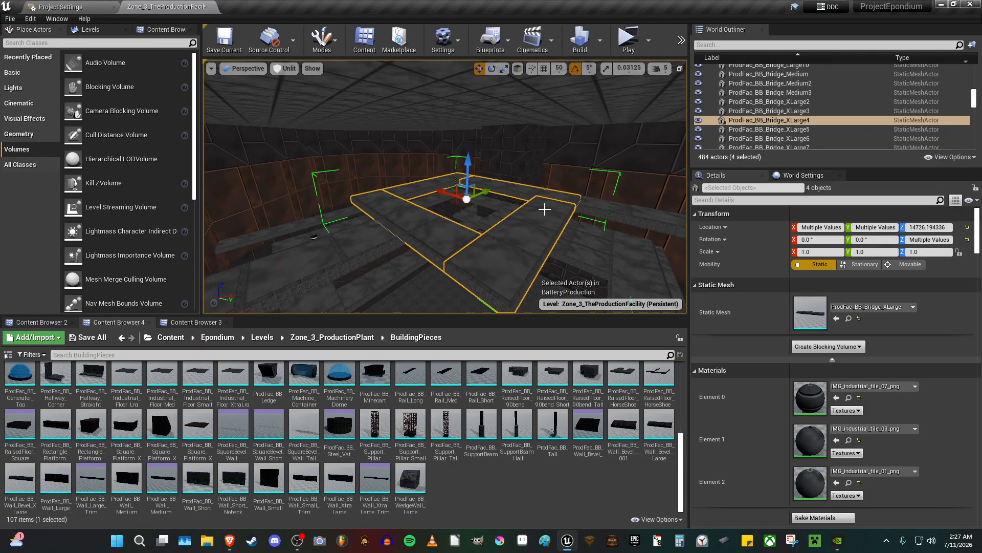
key(ctrl+z)
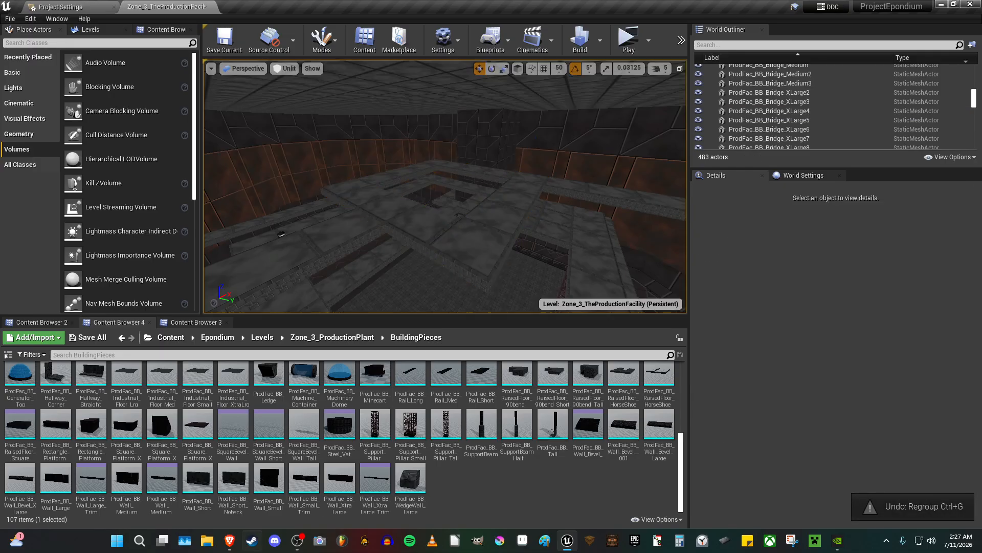
Add a ProdFac_BB_Cube_Large piece to the level at the raised central platform.
scroll(257, 470, up, 3)
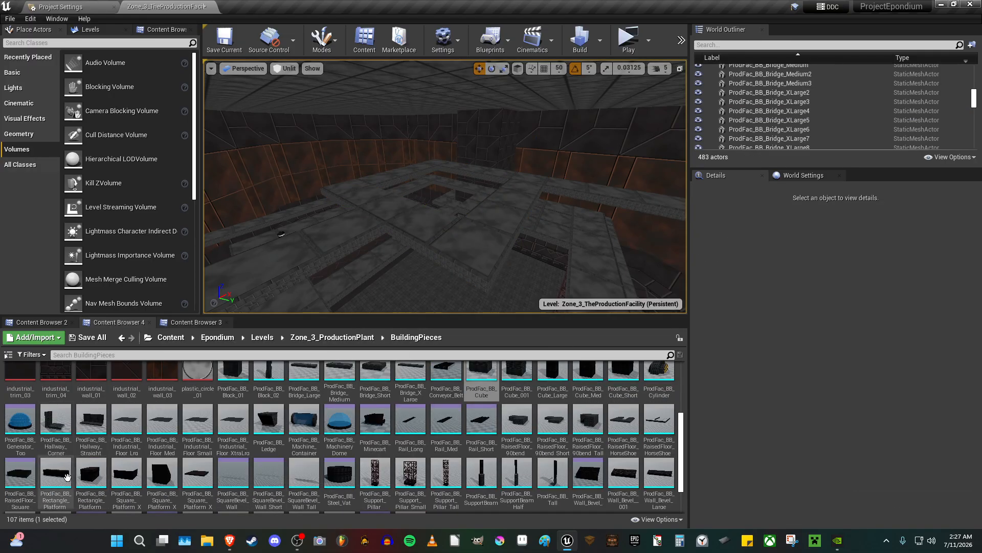
scroll(77, 481, down, 3)
scroll(226, 467, up, 3)
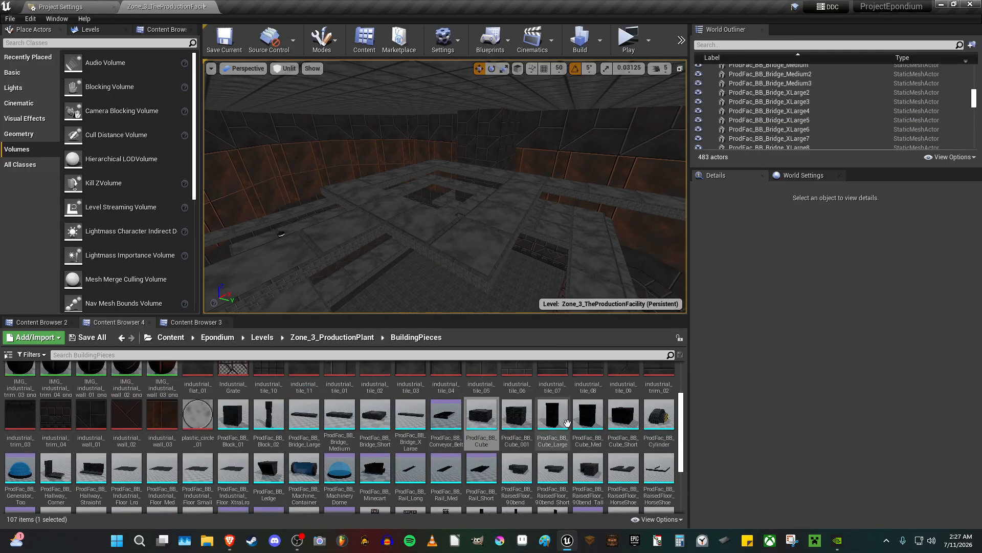
drag(566, 422, 508, 199)
right_drag(463, 204, 463, 204)
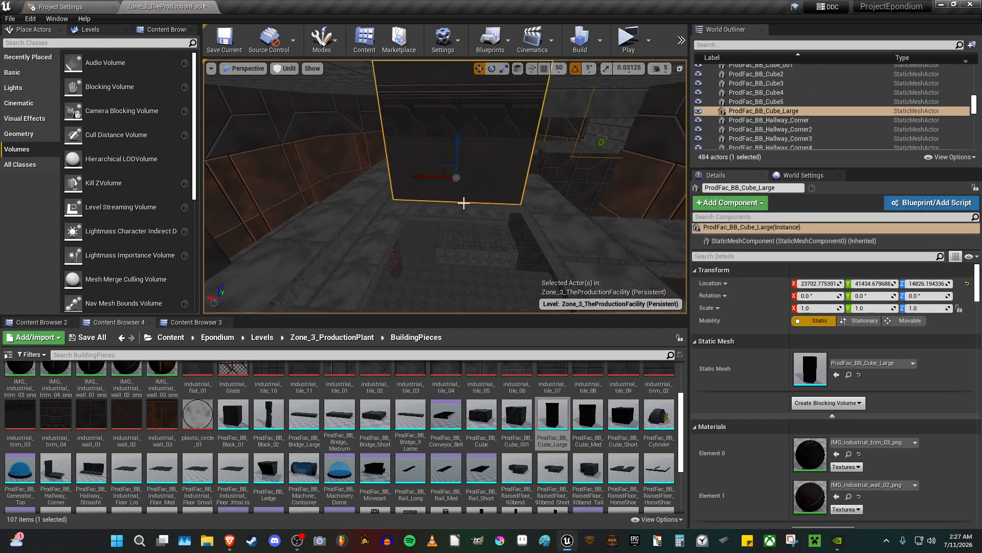
Align the large cube with the platform opening at about X 23776, Y 40664 and lower it to about Z 12131.
drag(423, 180, 424, 180)
right_drag(482, 149, 483, 149)
drag(556, 174, 506, 185)
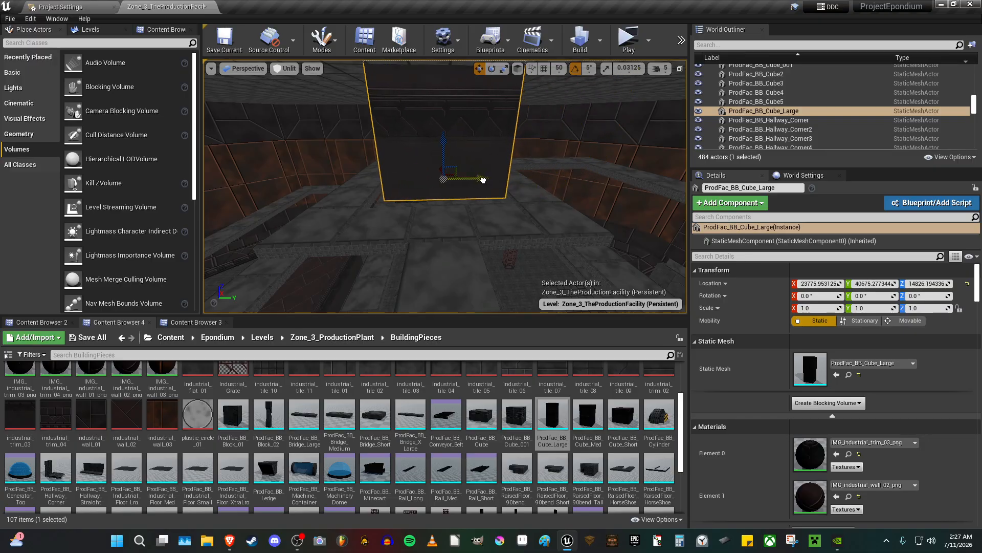
right_drag(482, 180, 481, 180)
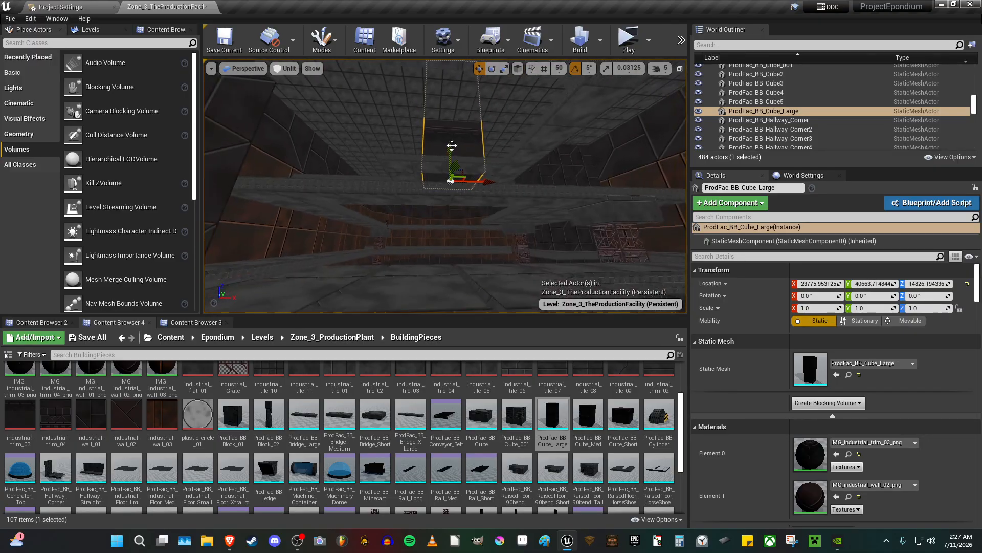
right_drag(388, 225, 388, 224)
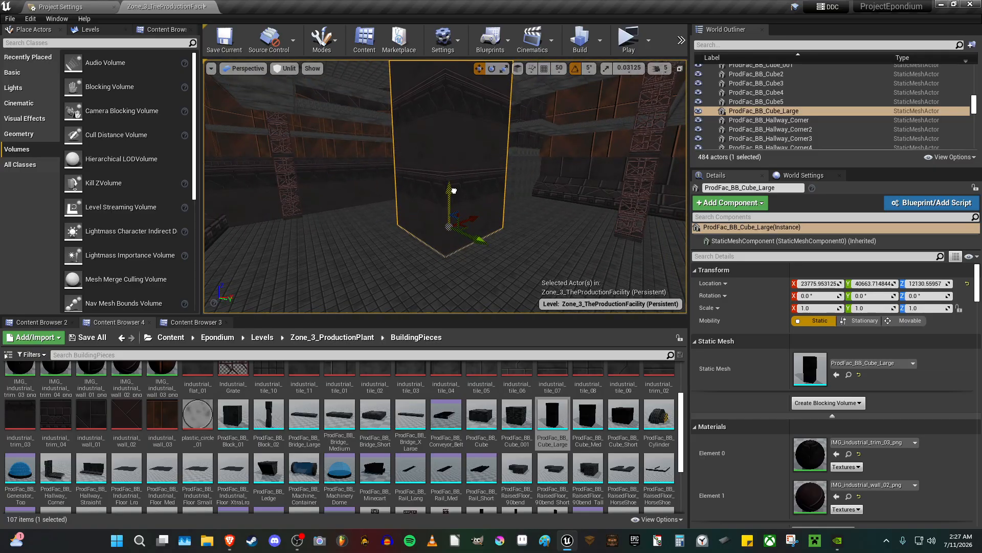
right_drag(456, 197, 466, 210)
key(Escape)
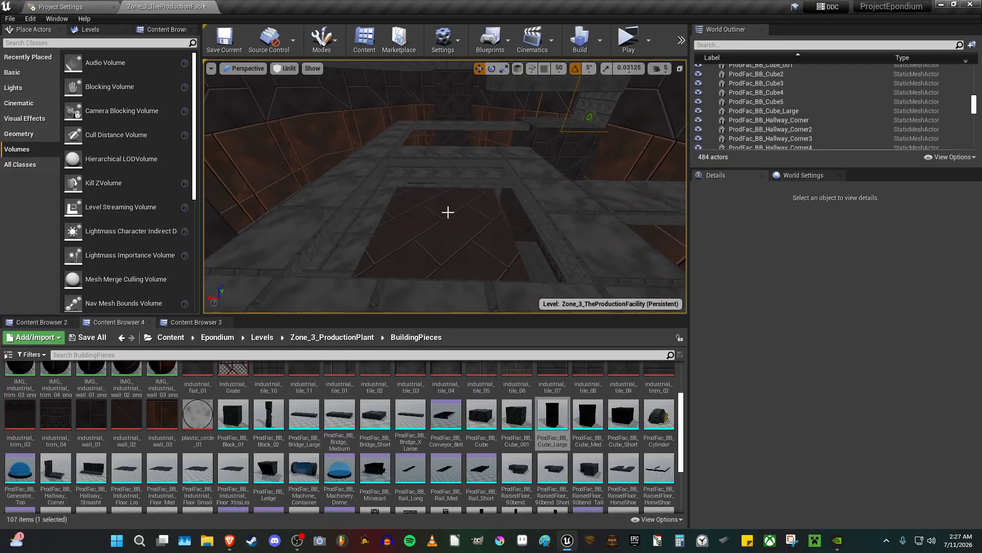
Place a ProdFac_BB_MachineryDome over the large cube in the platform opening and raise it to about Z 14828.
right_drag(441, 243, 441, 243)
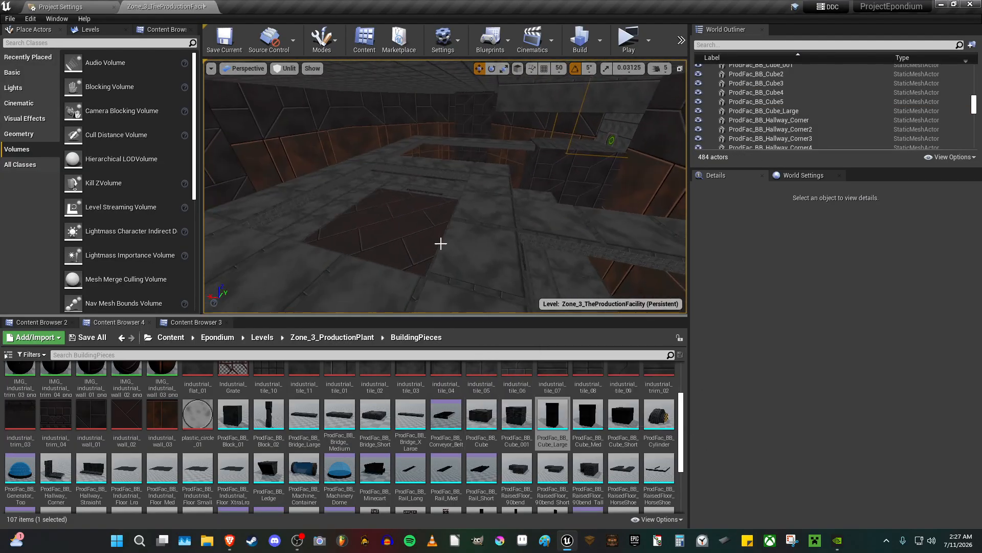
click(496, 249)
right_drag(456, 291, 456, 292)
key(Escape)
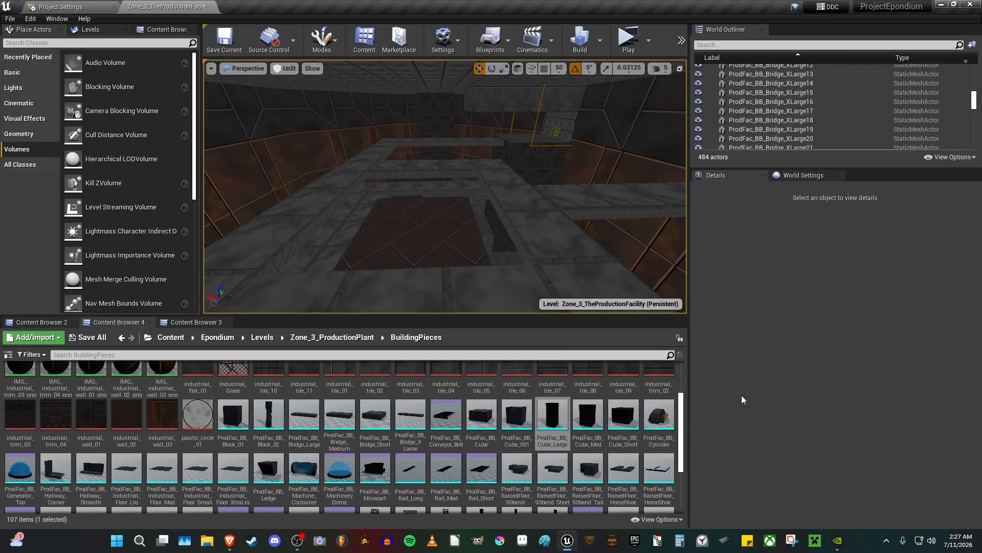
mouse_move(478, 422)
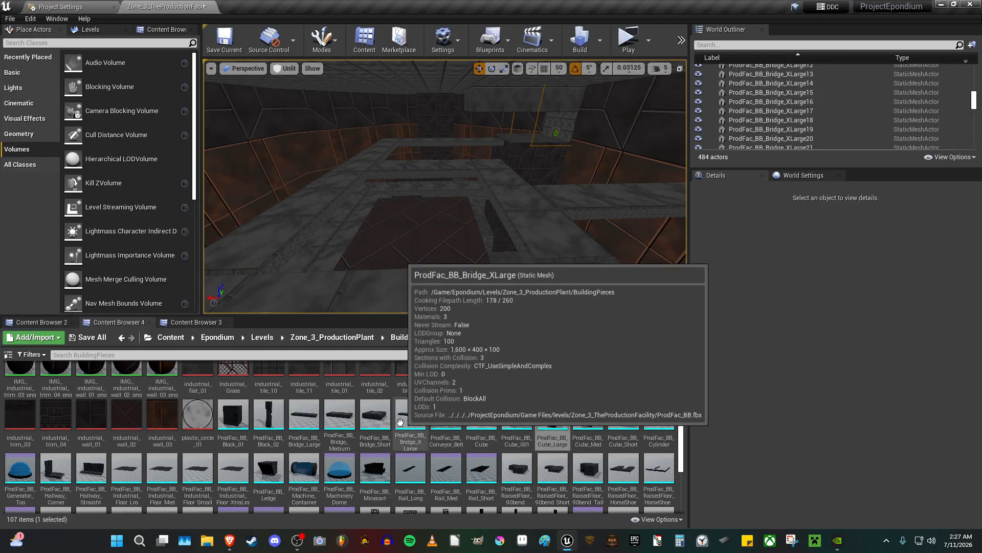
scroll(460, 435, down, 1)
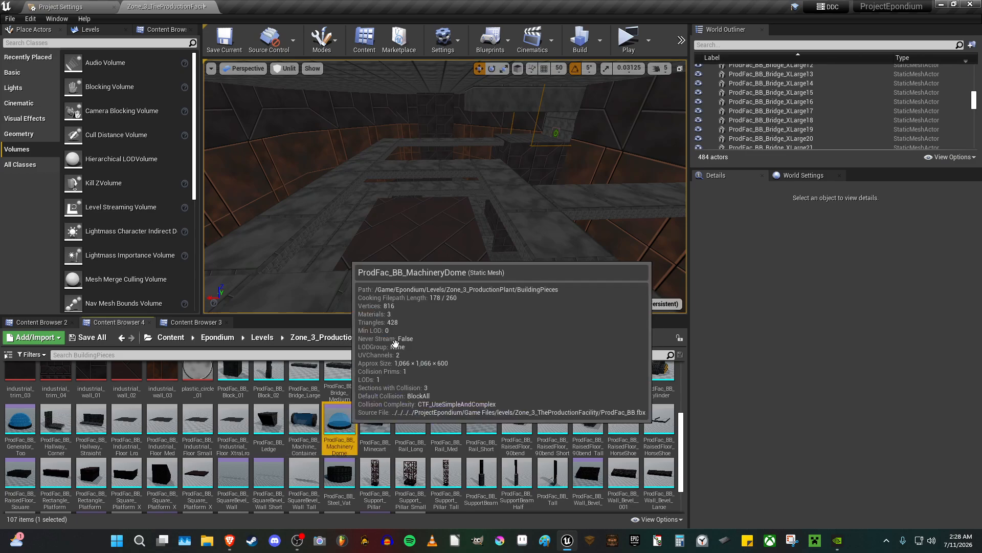
drag(338, 422, 421, 225)
mouse_move(421, 225)
right_down()
mouse_move(610, 220)
mouse_move(461, 159)
mouse_move(427, 221)
right_up()
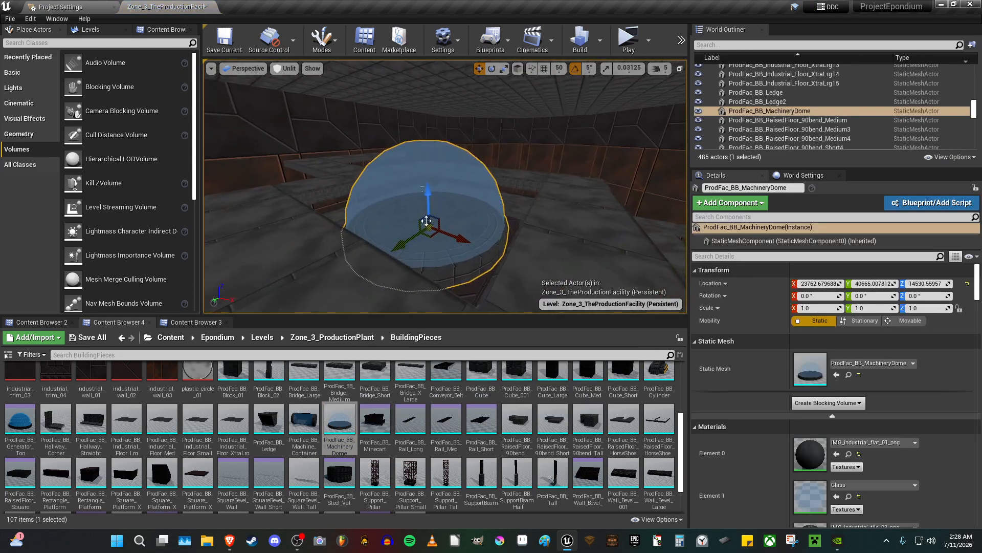
drag(426, 190, 425, 147)
right_drag(425, 148, 452, 180)
key(Escape)
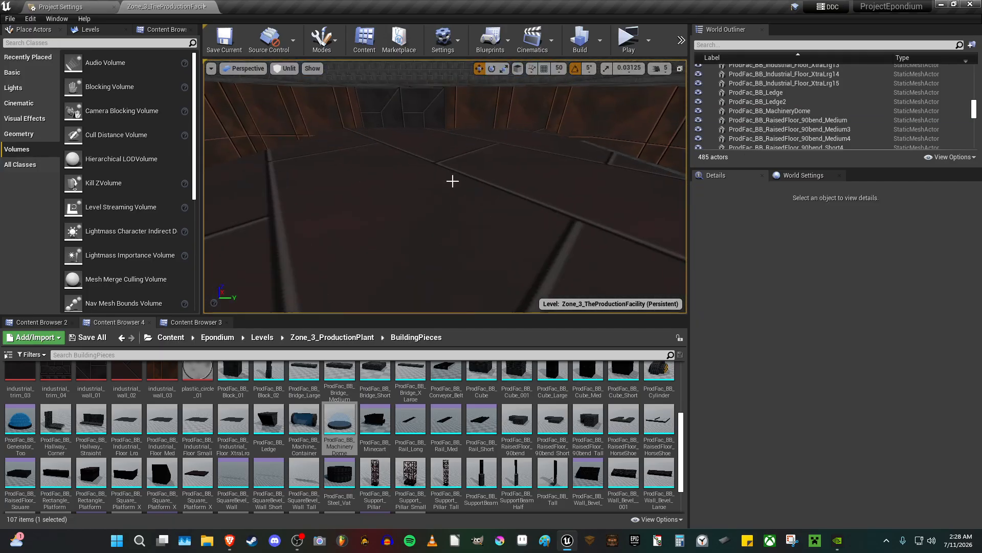
Copy the large cube's location and paste it onto the machinery dome.
click(580, 239)
right_click(766, 286)
click(775, 295)
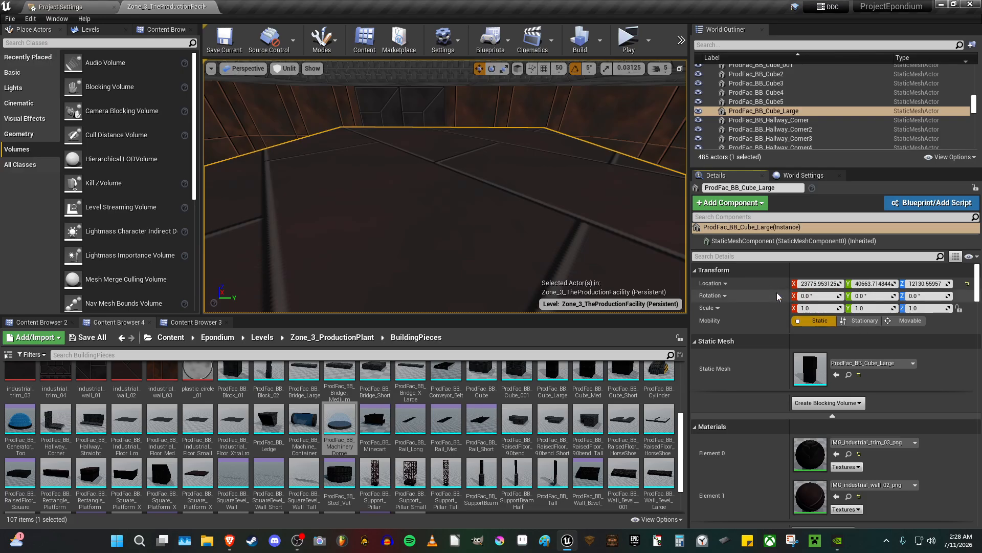
right_drag(563, 223, 561, 202)
click(457, 168)
right_click(778, 291)
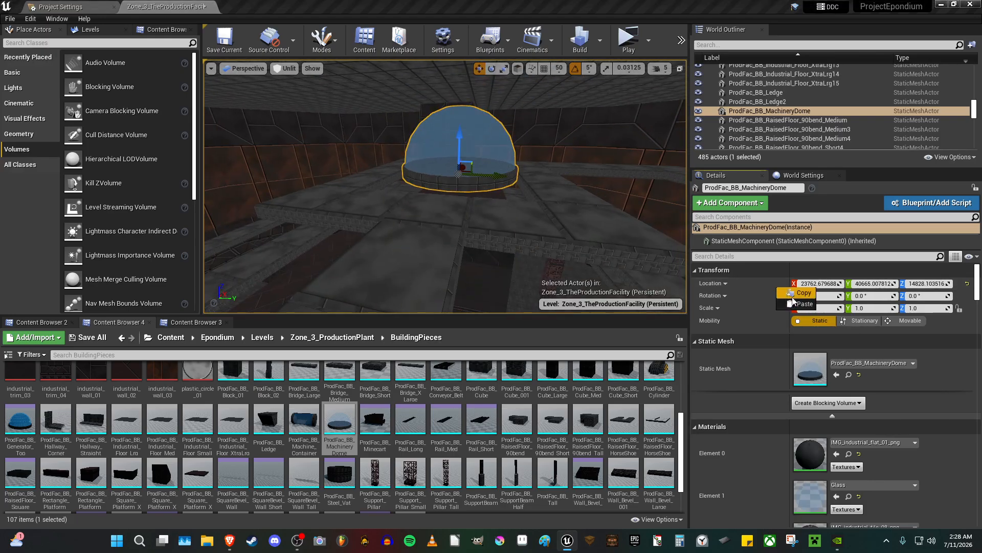
click(804, 304)
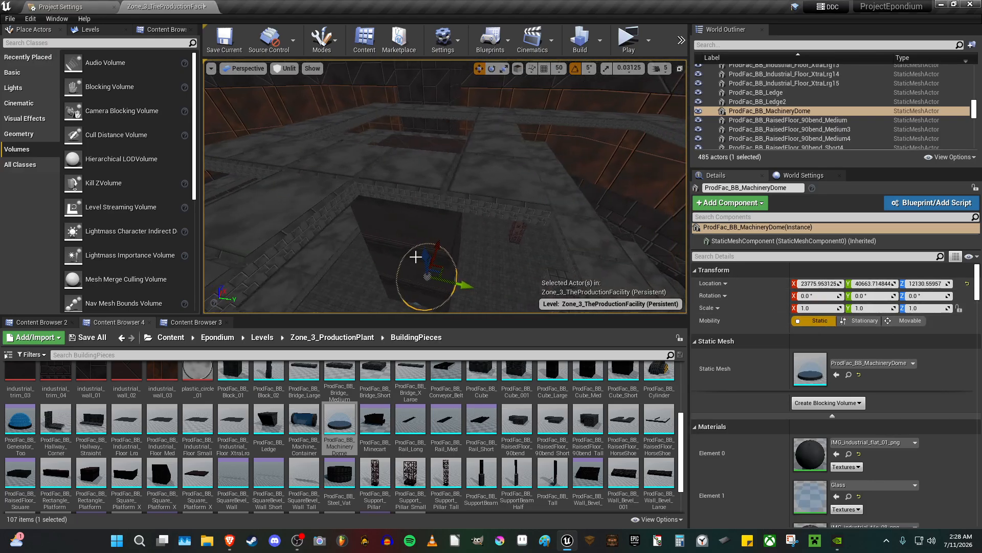
Raise the machinery dome straight up to about Z 14870, above the platform opening.
key(f)
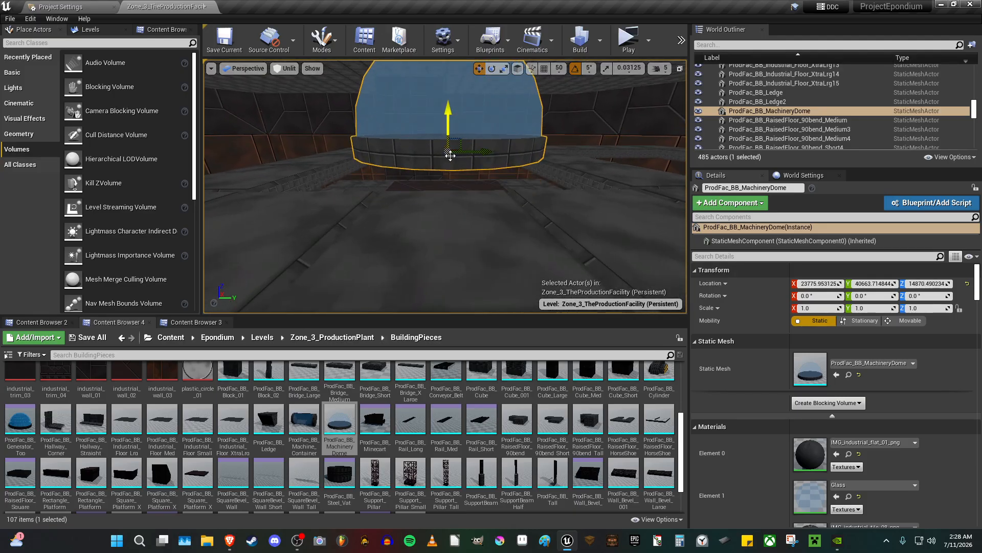
right_drag(450, 155, 588, 192)
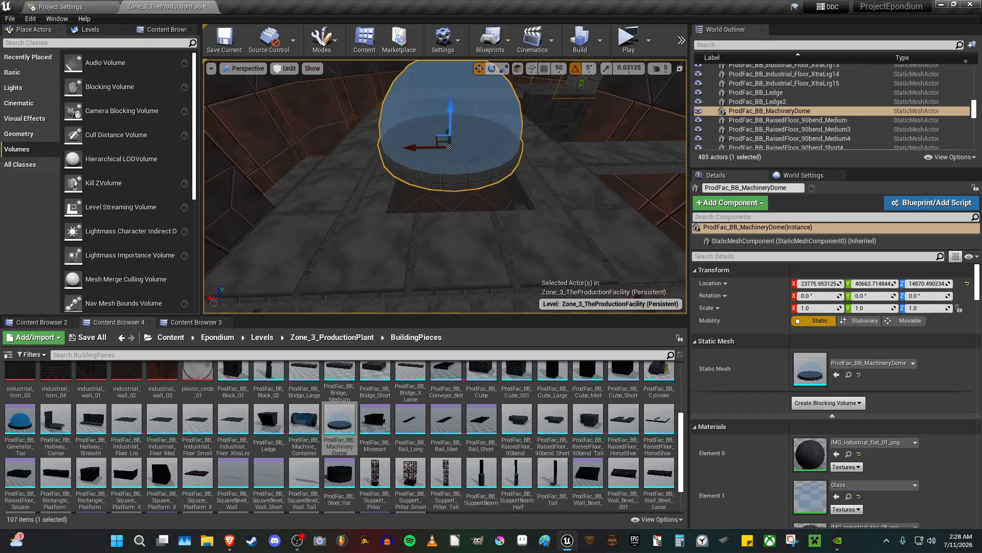
right_drag(450, 176, 634, 169)
Stretch the large cube vertically to a Z scale of about 1.13 and shift it to about Y 40640.
scroll(458, 433, up, 3)
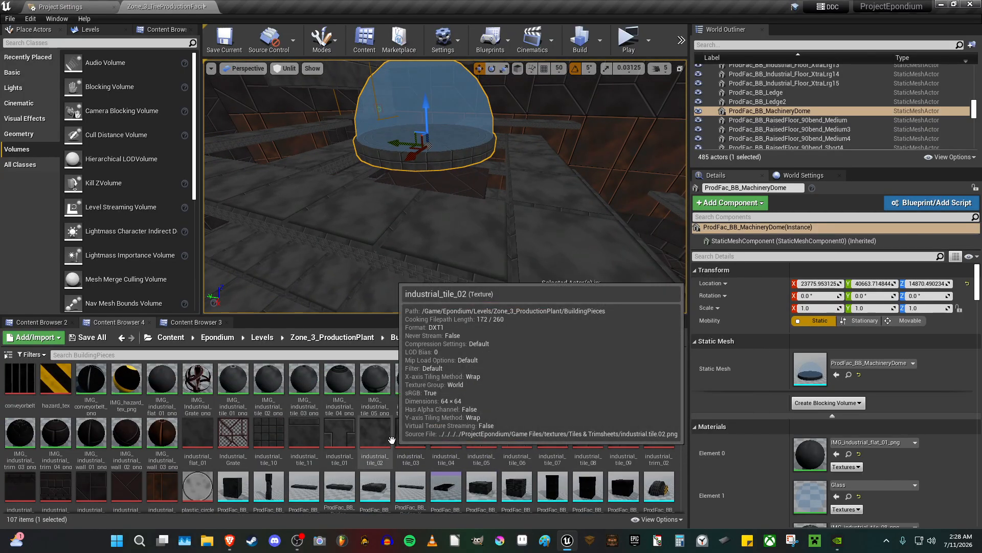
right_drag(450, 237, 291, 215)
click(450, 236)
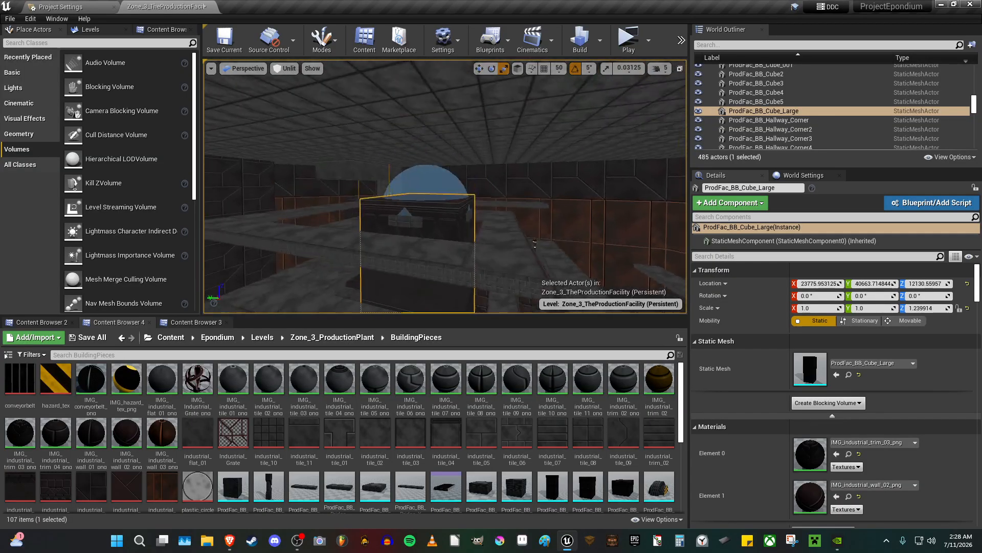
right_drag(437, 241, 438, 308)
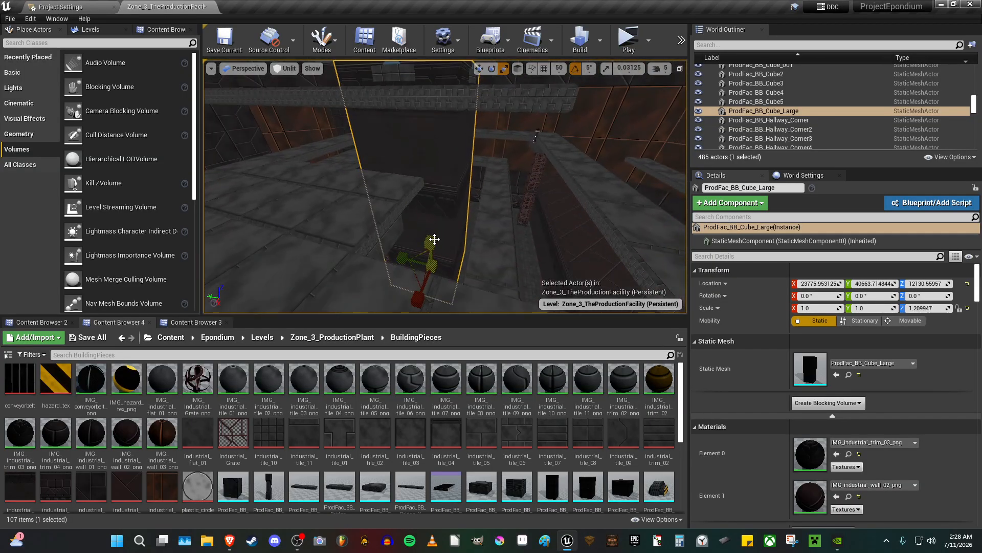
mouse_move(431, 255)
right_down()
mouse_move(422, 245)
mouse_move(431, 248)
right_up()
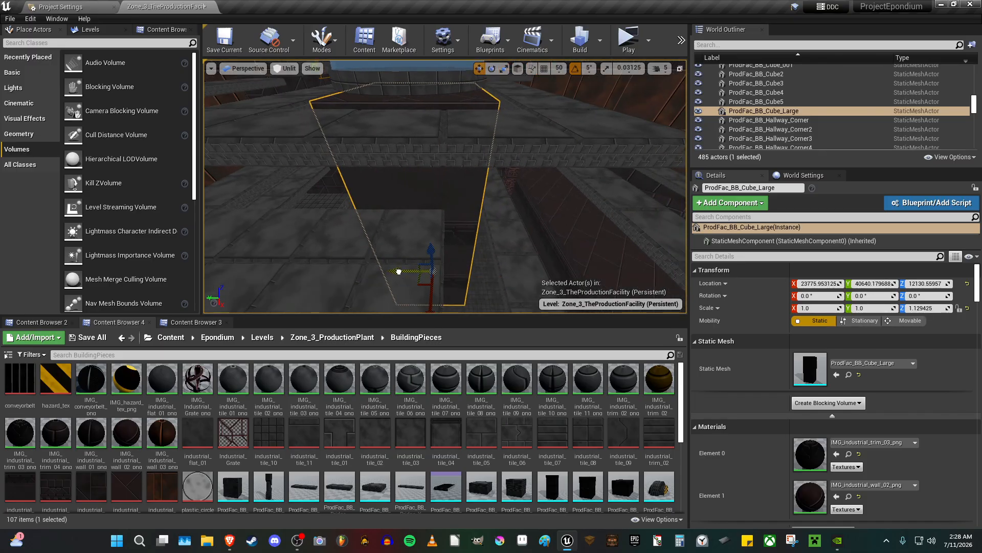
right_drag(432, 249, 441, 159)
Set the machinery dome onto the cube at about Z 14834 and scale it uniformly to about 0.95.
click(444, 162)
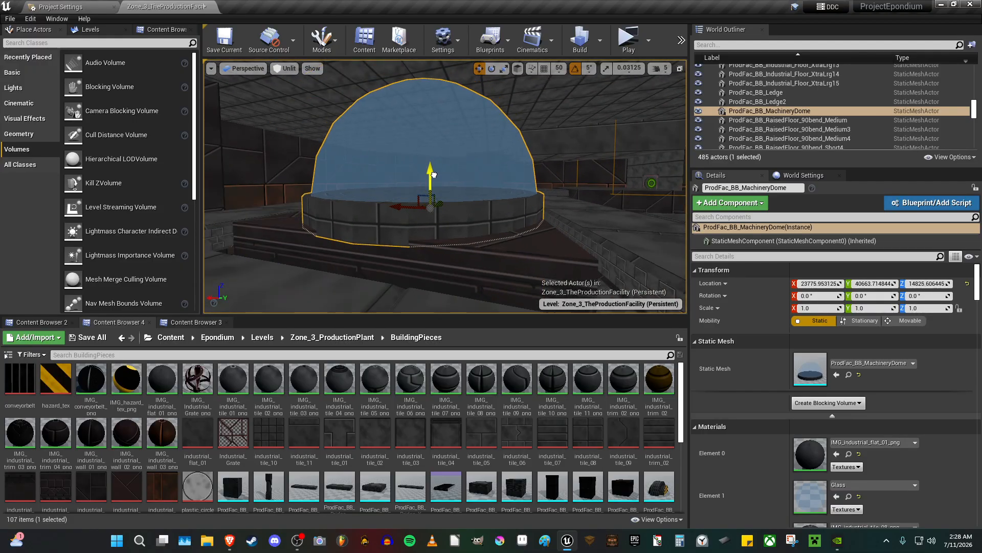
right_drag(433, 173, 440, 192)
key(r)
drag(440, 192, 433, 198)
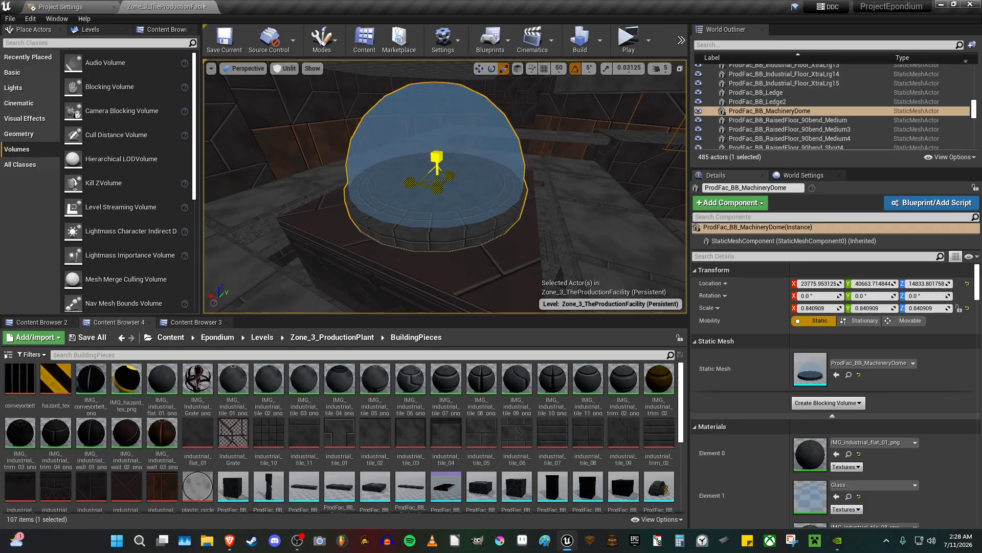
Shift the machinery dome sideways on top of the cube to about Y 40650.
right_drag(450, 224, 459, 244)
key(Escape)
click(466, 228)
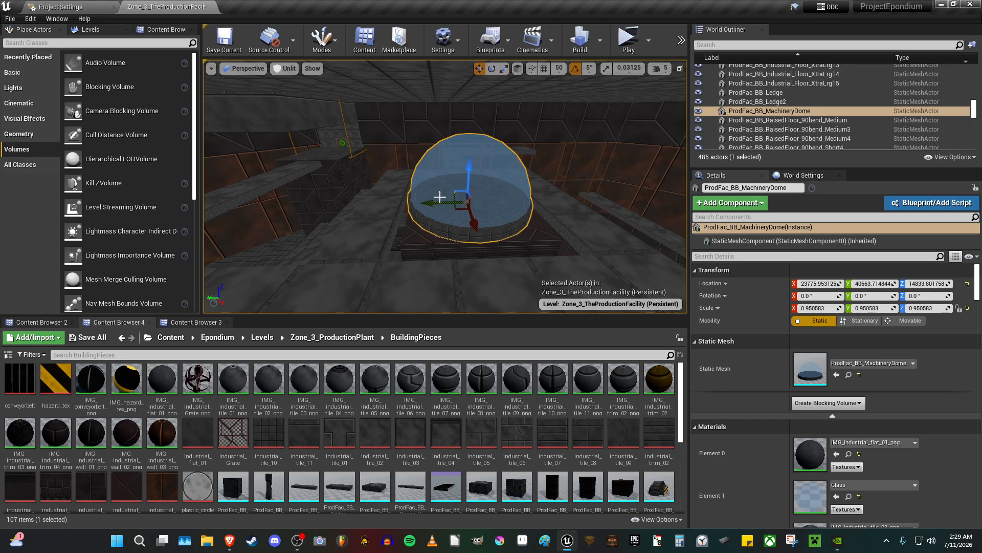
key(d)
right_drag(434, 202, 434, 201)
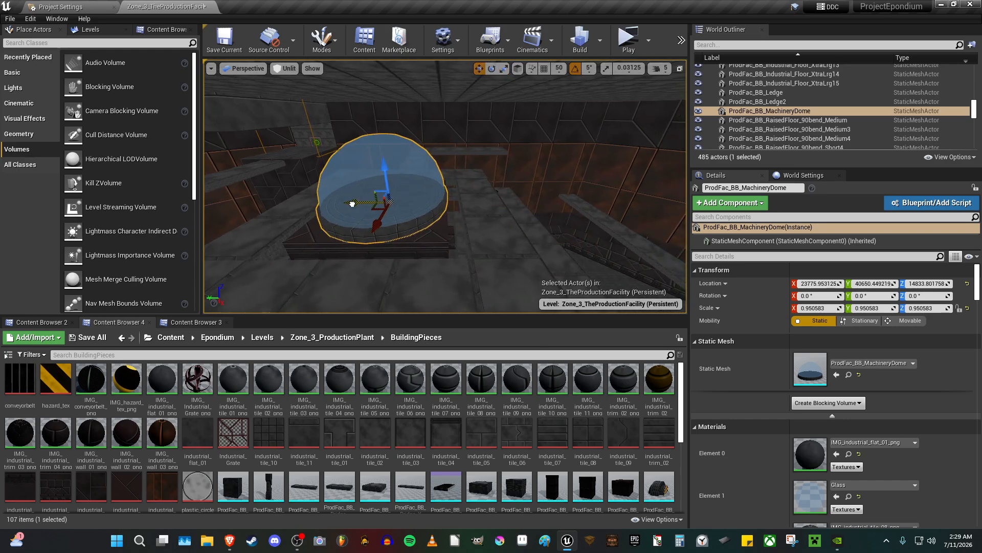
Place a Machinery_01 prefab on the floor inside the machinery dome.
key(Escape)
key(w)
right_drag(395, 220, 395, 220)
scroll(395, 221, up, 1)
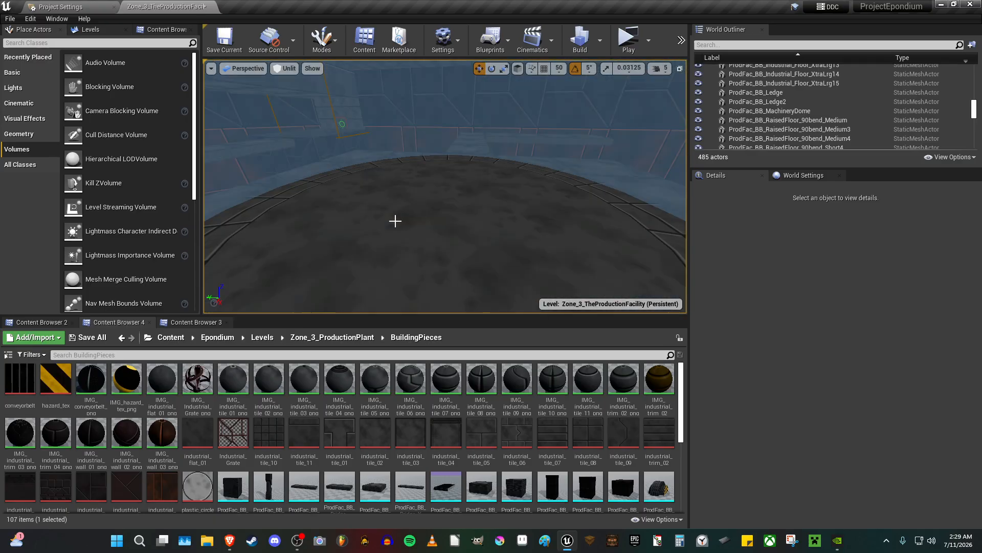
click(177, 322)
drag(379, 435, 444, 217)
key(s)
right_drag(443, 217, 441, 204)
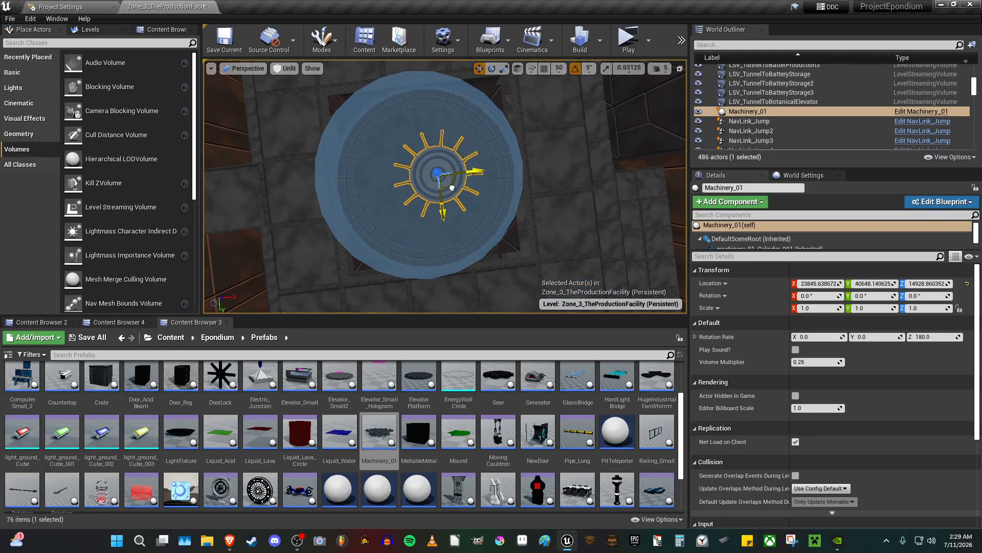
Align the Machinery_01 actor with the dome's centre at about X 23775.95, Y 40654.91.
click(477, 189)
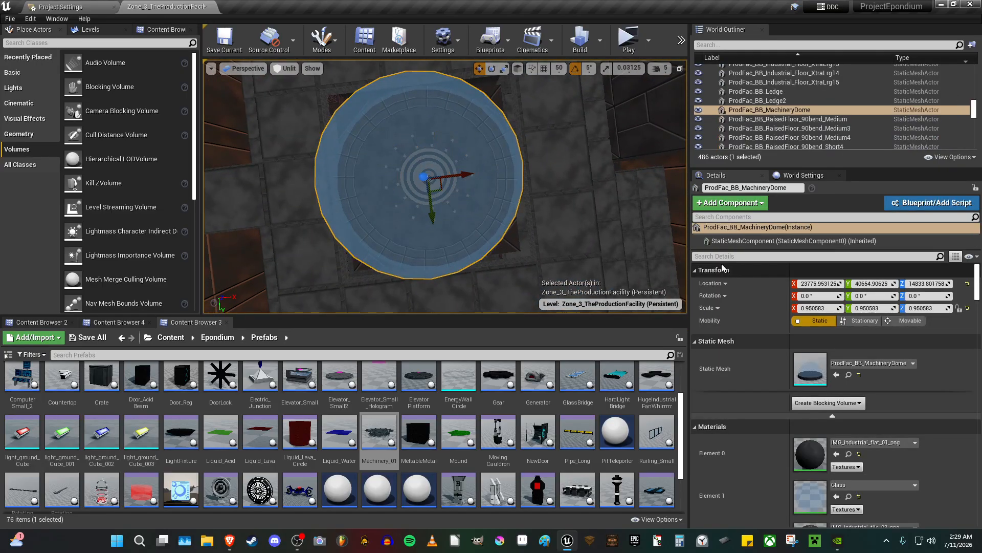
scroll(513, 177, up, 3)
click(512, 176)
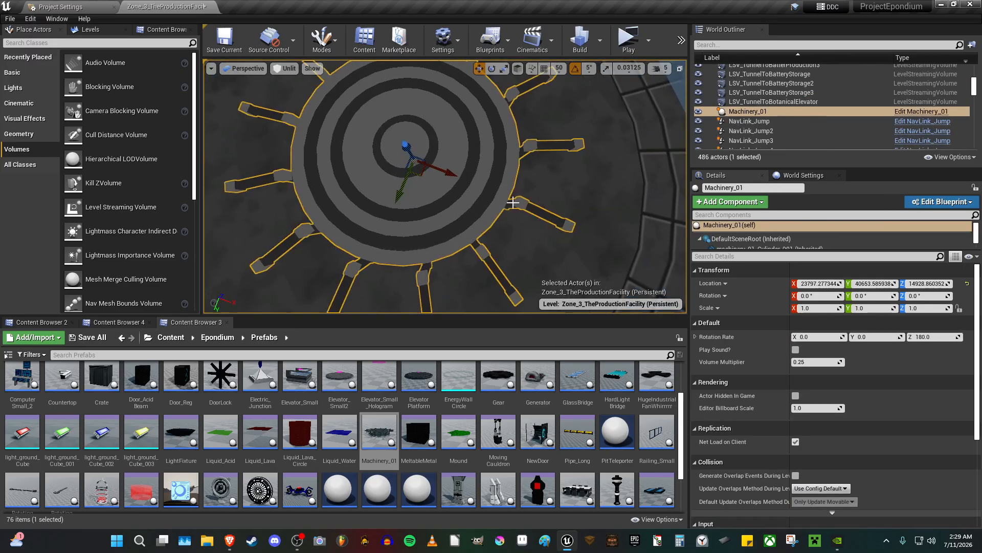
right_drag(418, 210, 433, 162)
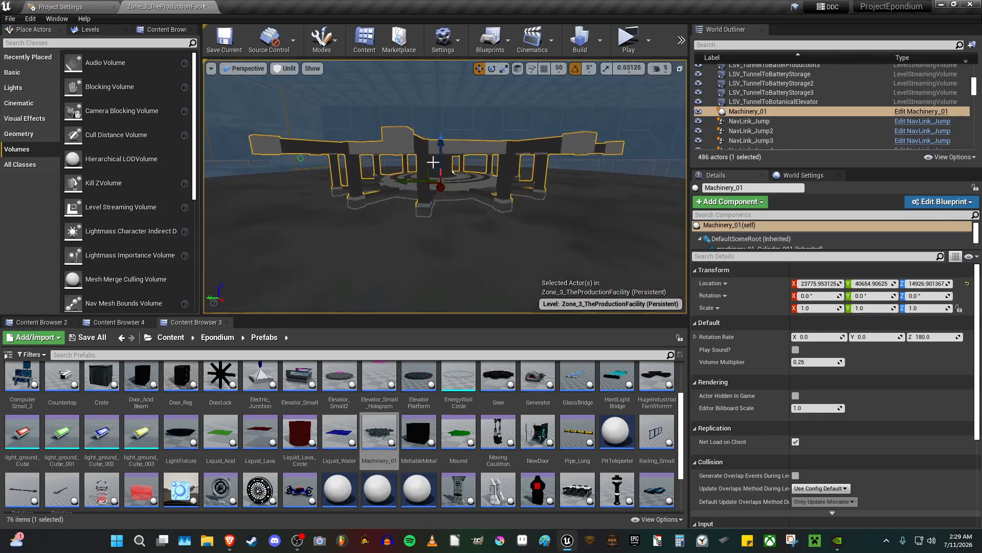
Raise the machinery ring to about Z 14937 and scale it uniformly to about 1.69.
drag(437, 148, 436, 141)
right_drag(436, 141, 435, 141)
key(r)
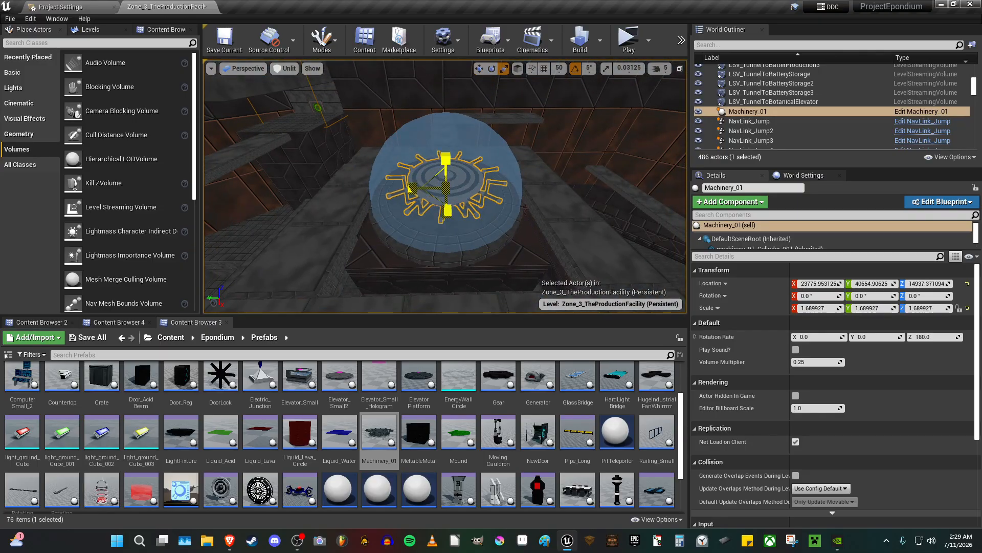
right_drag(446, 188, 445, 188)
Duplicate the machinery ring up to about Z 15071, turned 15° and scaled to about 1.32, with a Z rotation rate of -180.
key(w)
alt+drag(440, 199, 440, 162)
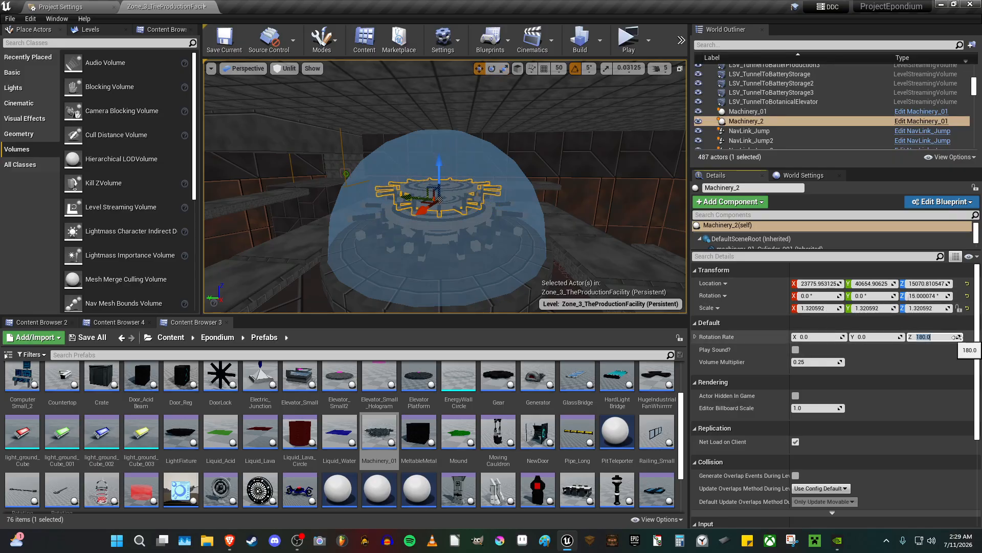
scroll(476, 181, up, 5)
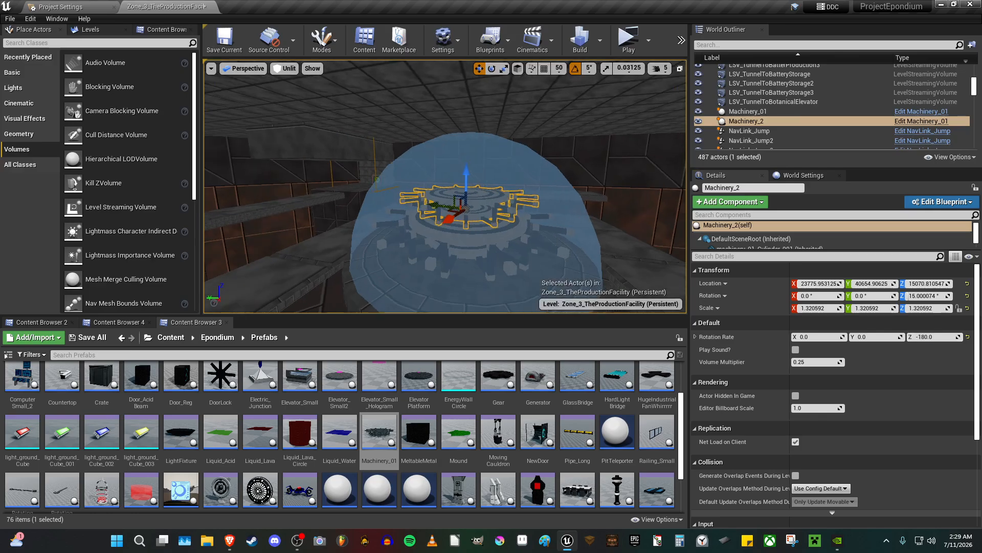
Duplicate the second machinery ring upward to about Z 15167 and set the copy's Z rotation rate to 180.
alt+drag(475, 181, 479, 150)
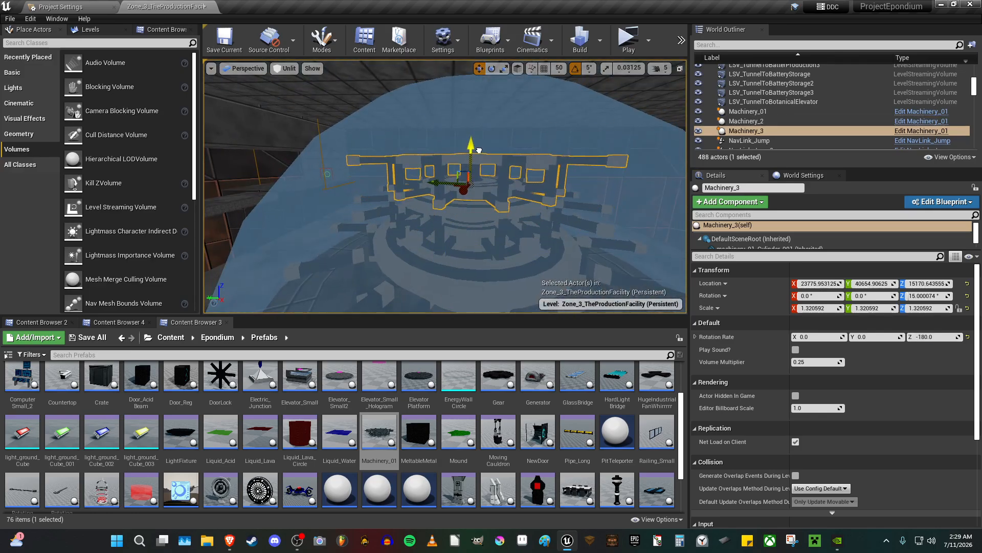
click(935, 336)
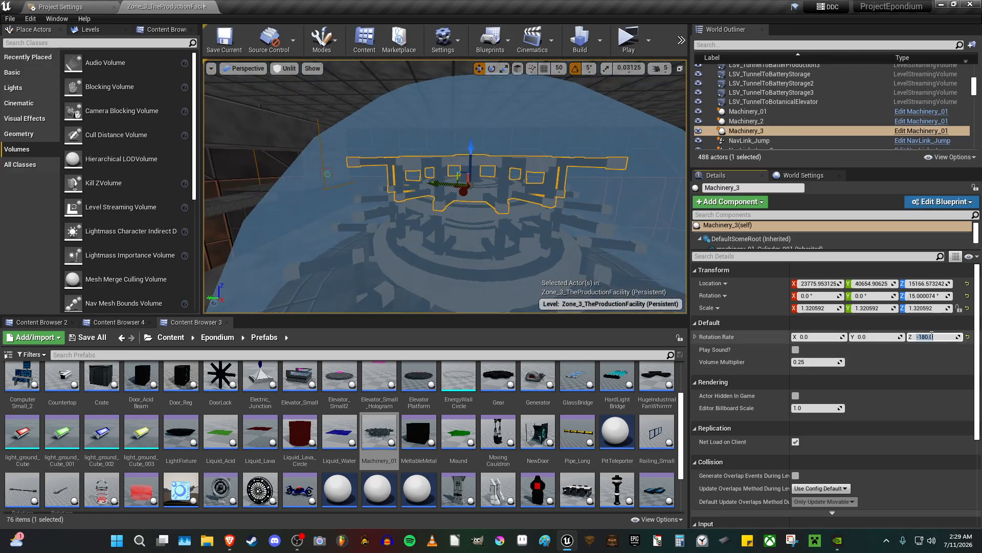
text(180)
key(Return)
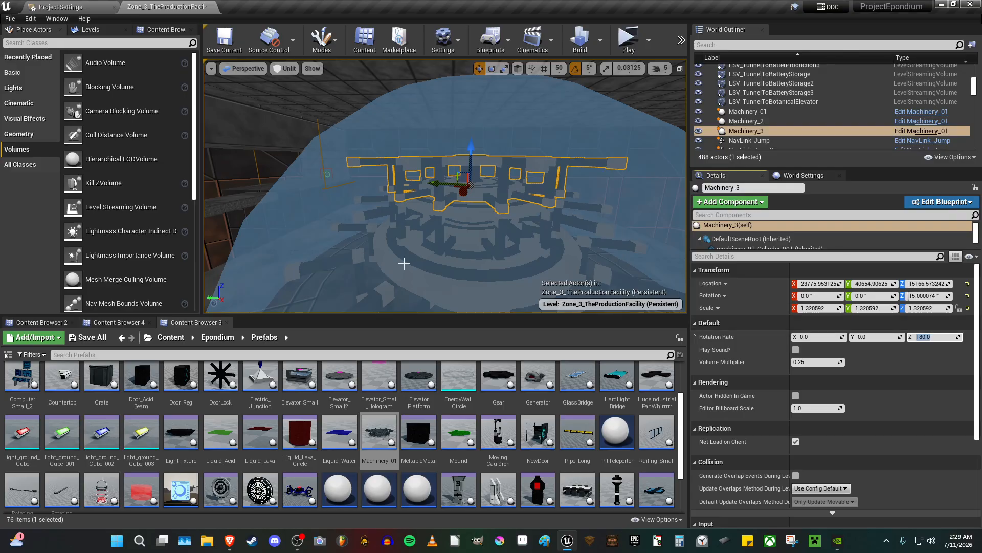
Scale the topmost machinery ring uniformly down to about 1.01.
scroll(481, 253, up, 5)
scroll(466, 231, down, 3)
key(r)
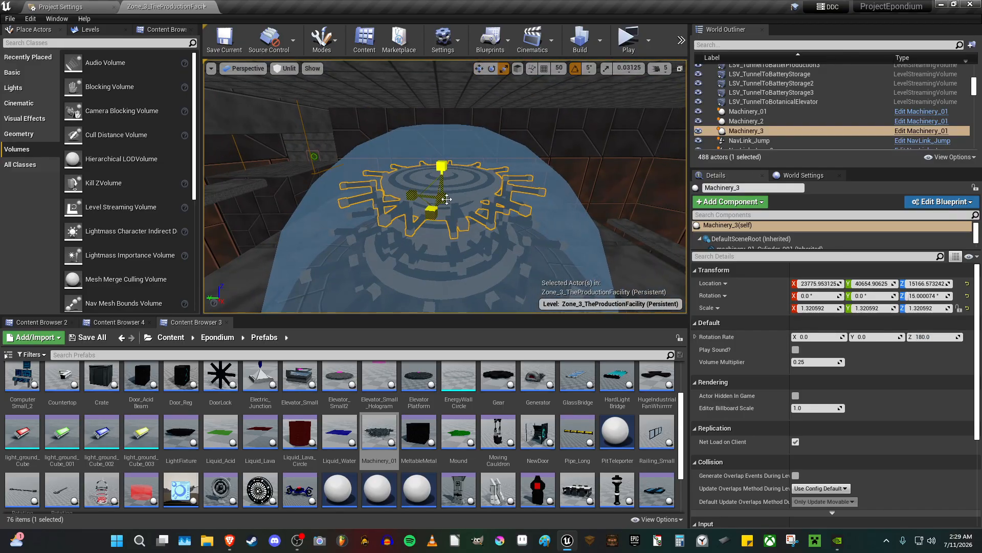
drag(447, 199, 450, 225)
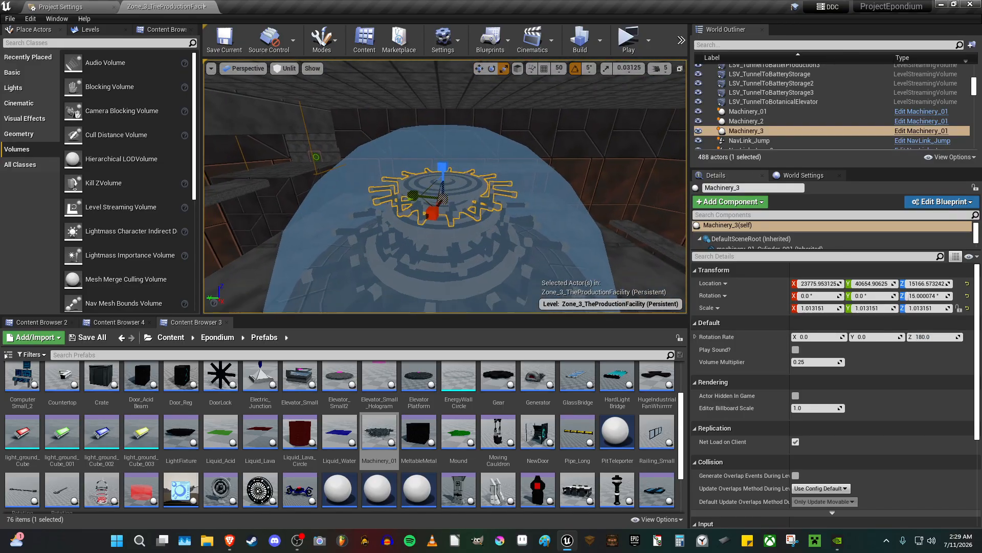
scroll(447, 200, down, 5)
scroll(446, 200, up, 7)
key(Escape)
Select the machinery dome and open the ProductionPrefabs folder inside the Area_03 prefabs.
right_drag(447, 200, 589, 256)
key(w)
click(589, 219)
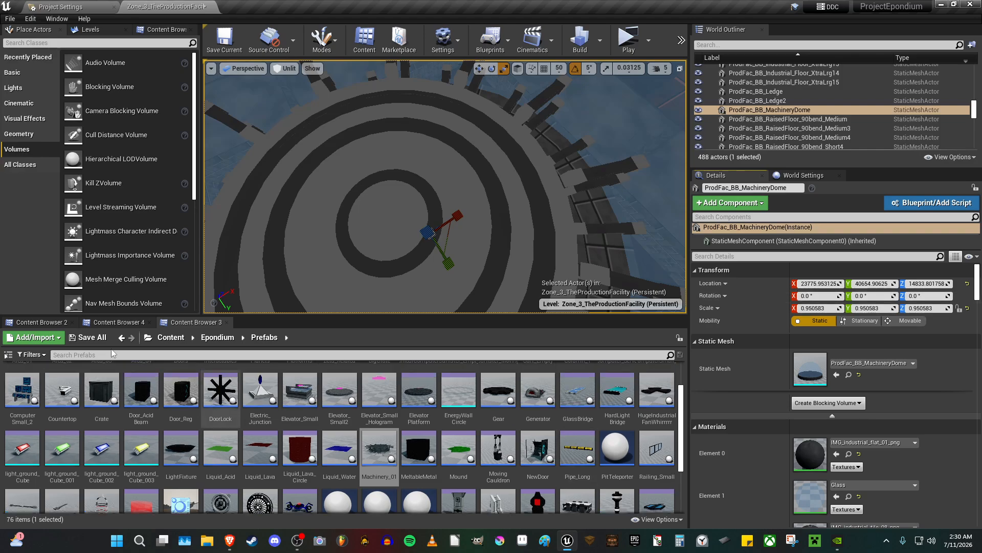
click(101, 323)
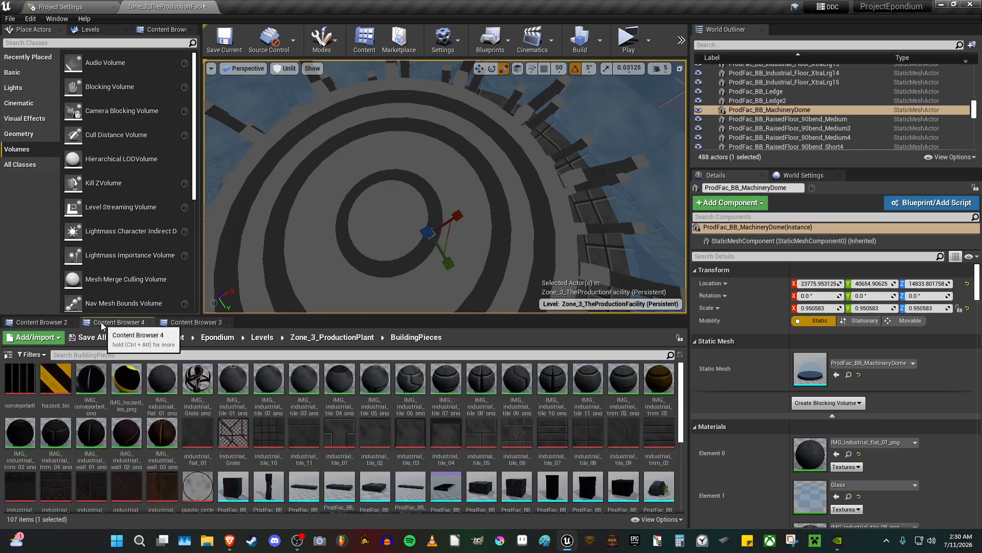
click(200, 323)
scroll(128, 399, up, 1)
double_click(126, 389)
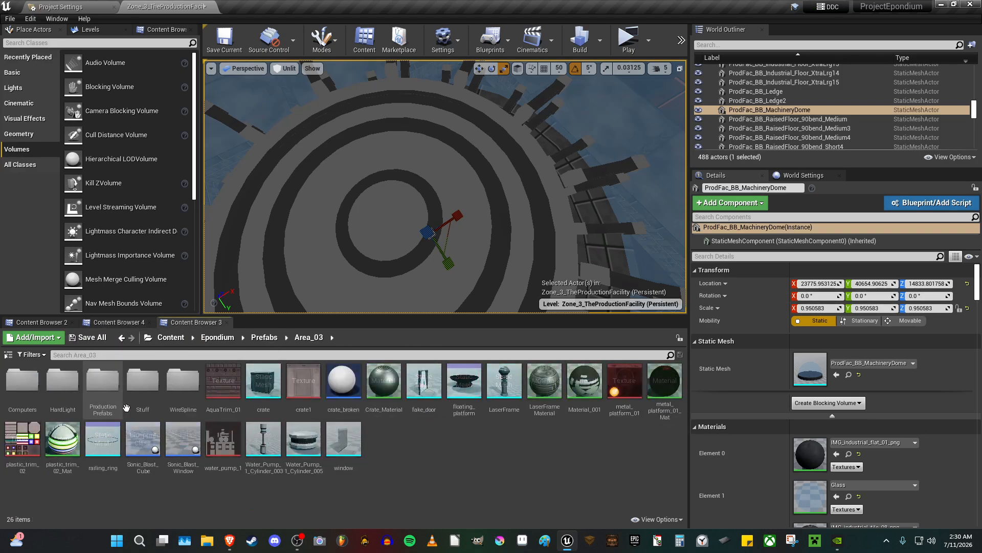
double_click(105, 404)
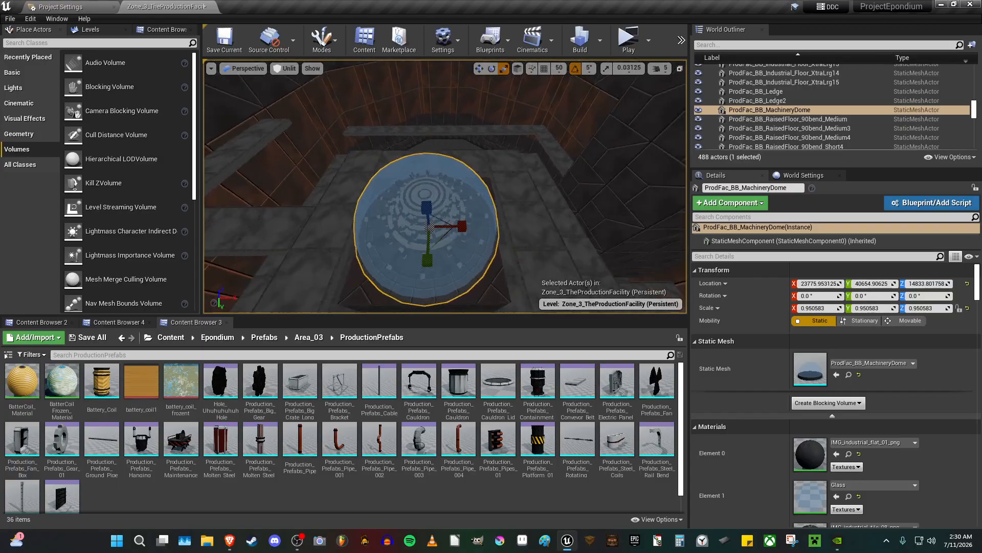
Place the Molten Steel Pipe prefab at the dome's location, about X 23775.95, Y 40654.91, Z 14833.80.
key(w)
right_drag(445, 186, 432, 169)
drag(262, 444, 436, 203)
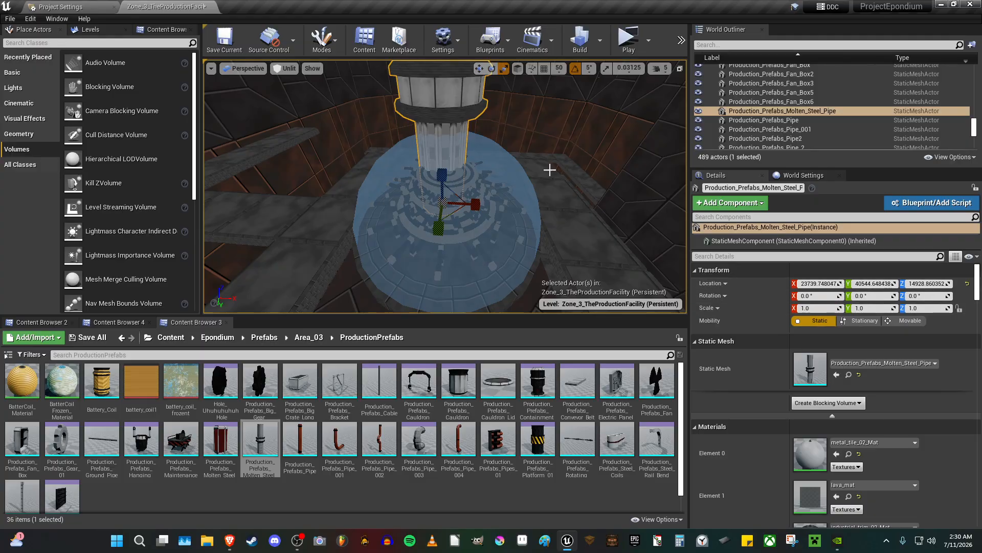
key(w)
right_click(763, 286)
click(782, 301)
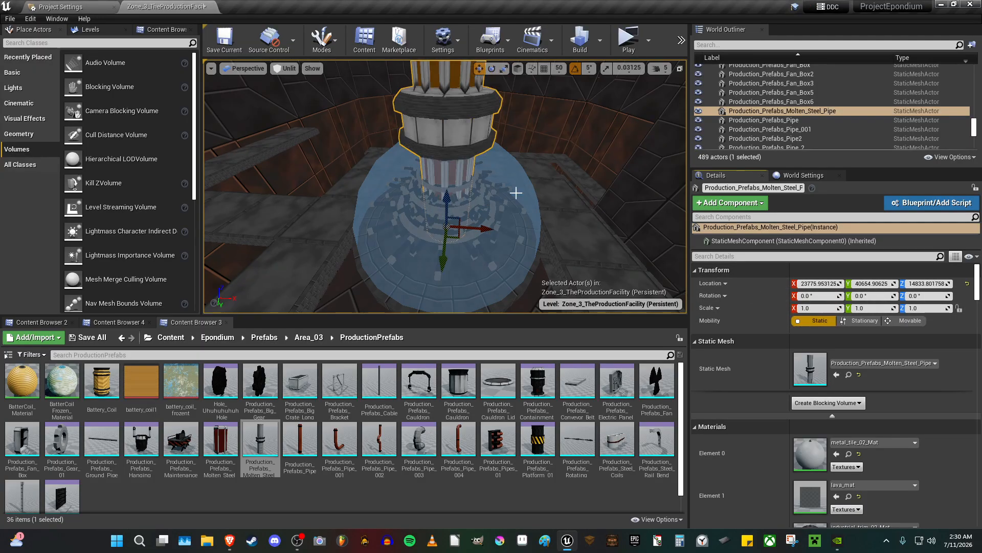
Scale the molten steel pipe to about 0.61 in X and Y and about 0.73 in Z.
right_drag(516, 193, 518, 217)
key(r)
drag(484, 227, 440, 226)
right_drag(478, 196, 458, 199)
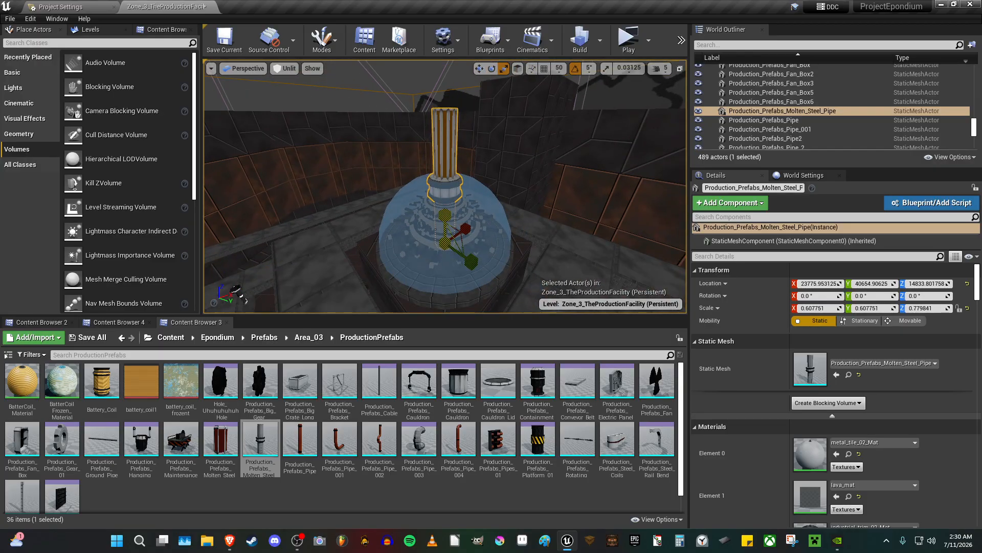
right_drag(447, 221, 447, 221)
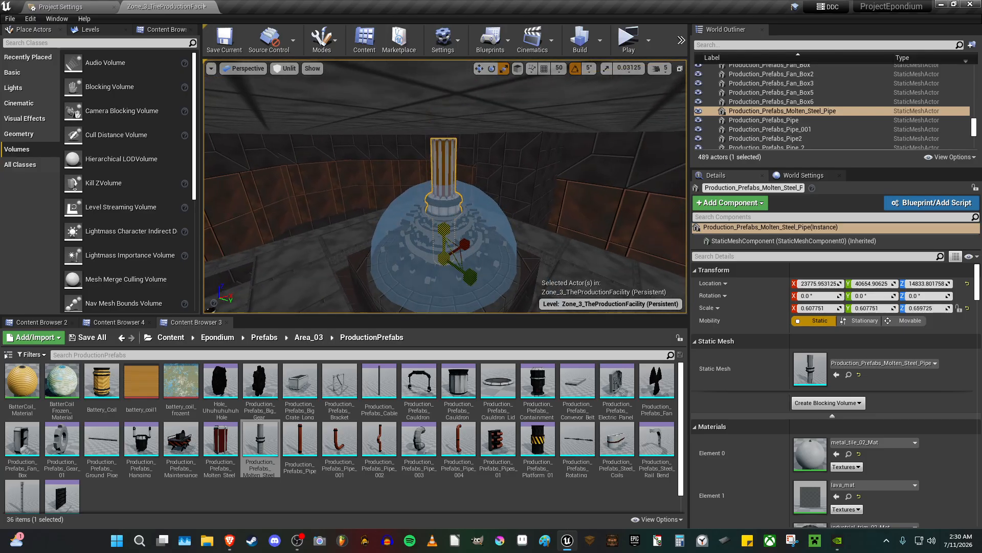
scroll(448, 226, up, 10)
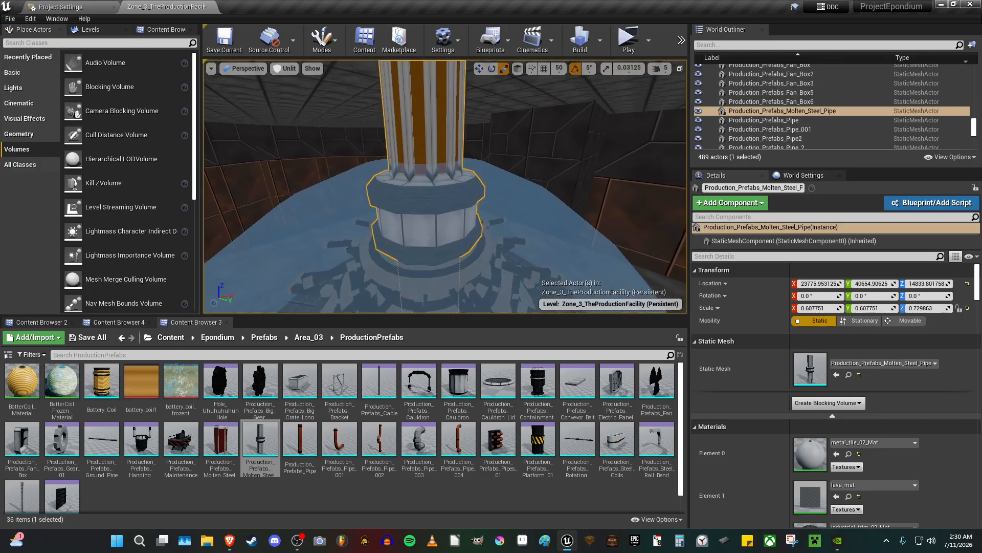
right_drag(448, 226, 670, 274)
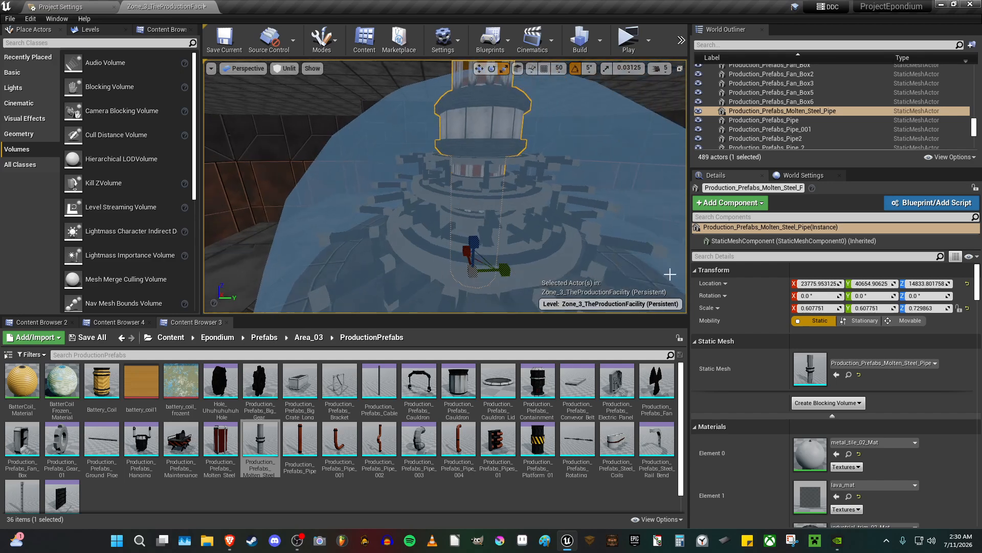
Replace the pipe's Element 1 material with the cyan BetaLights material and deselect the pipe.
scroll(863, 388, down, 2)
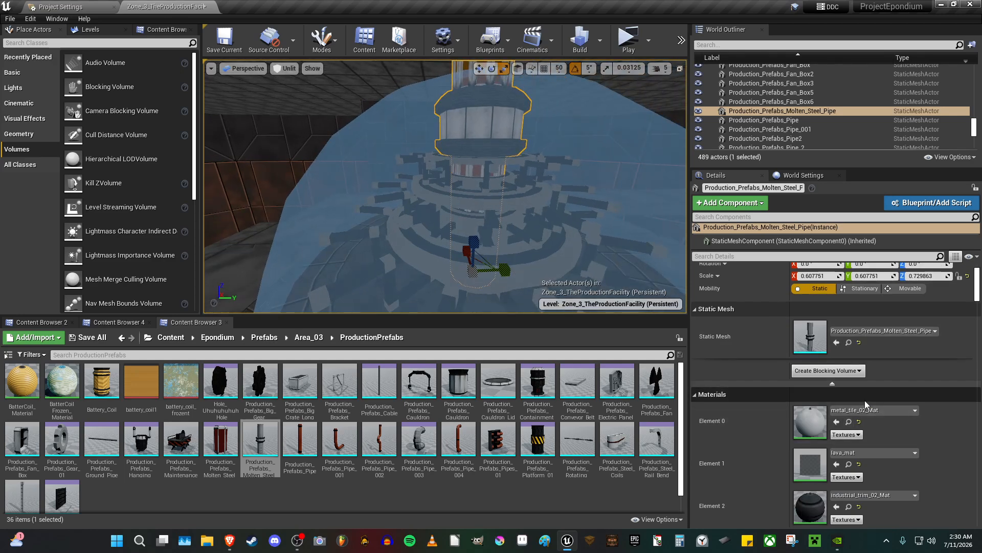
scroll(867, 412, down, 4)
click(859, 386)
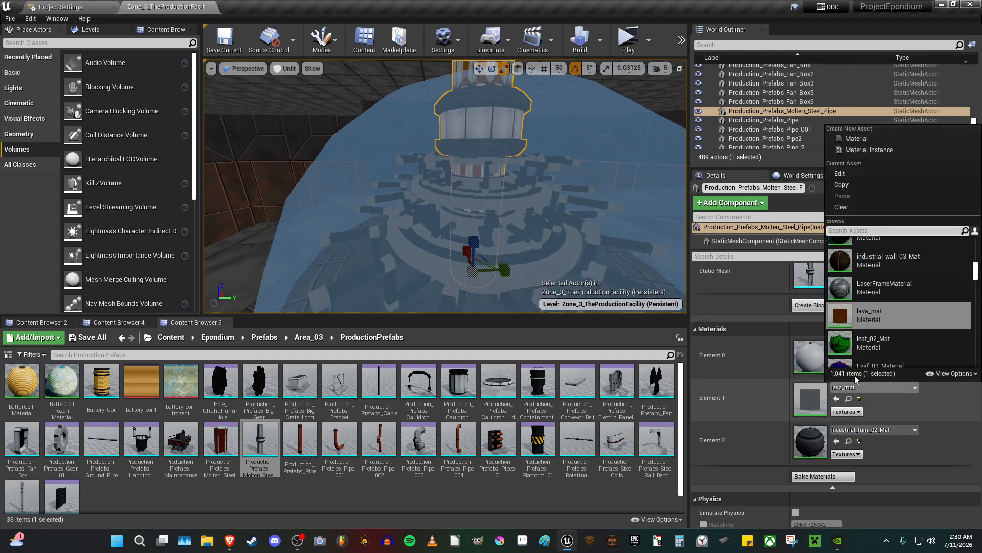
text(beta)
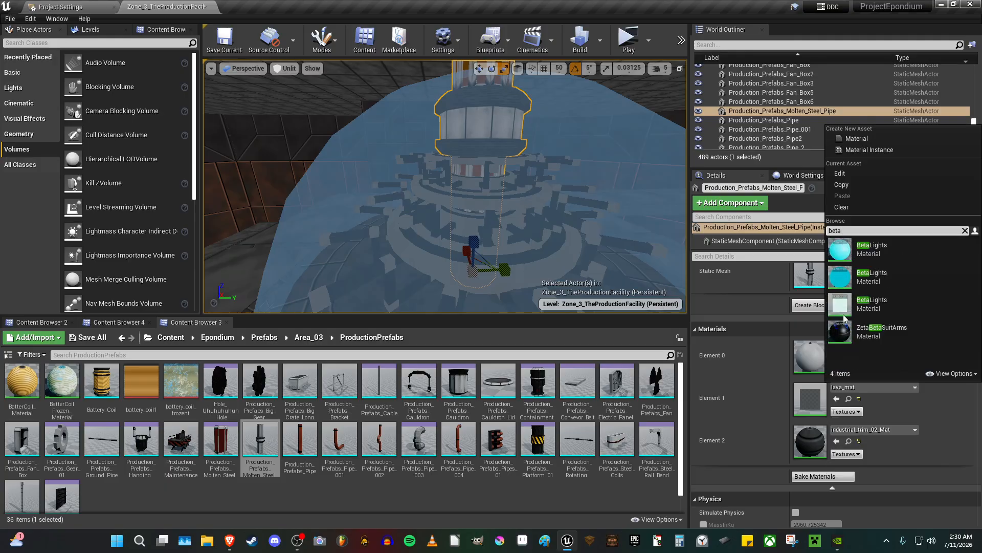
click(864, 274)
right_drag(501, 202, 550, 205)
key(Escape)
key(s)
Play the level and travel through the green door and the green tunnel to the dome room.
click(625, 43)
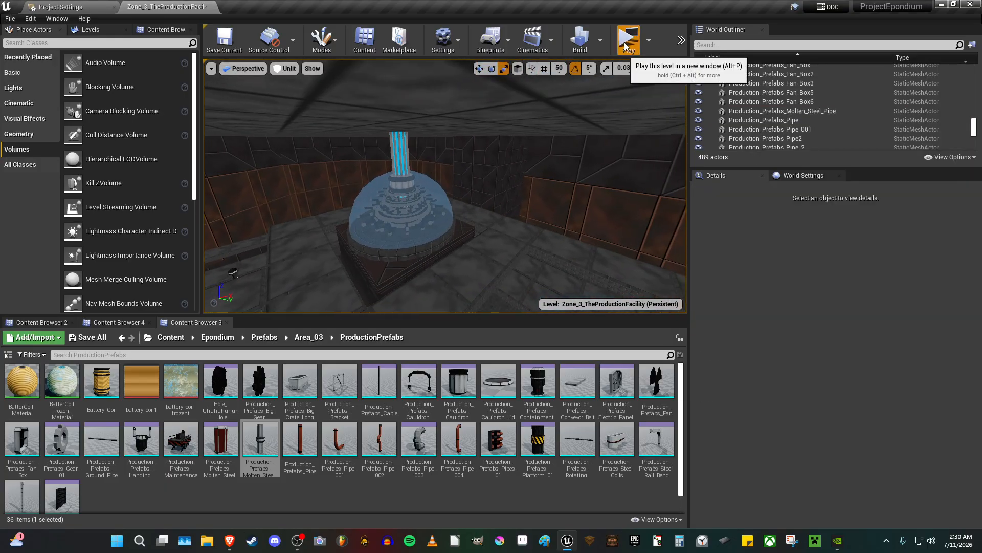
key(w)
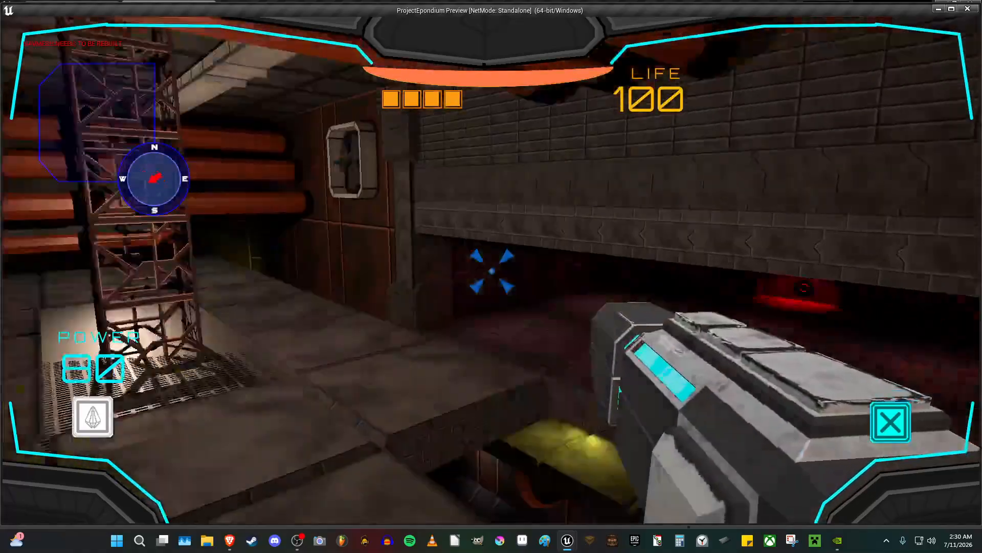
key(Tab)
click(600, 259)
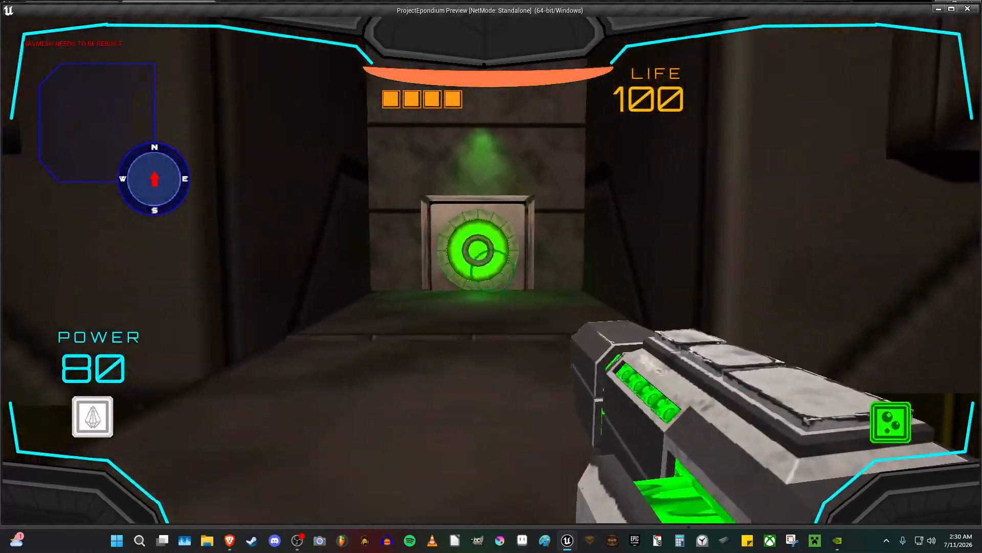
click(492, 271)
key(w)
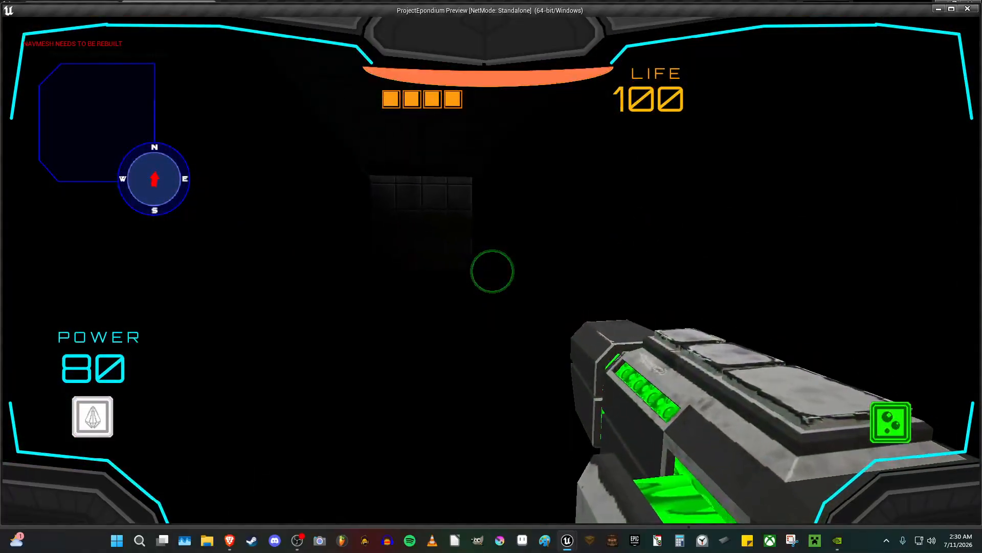
click(493, 271)
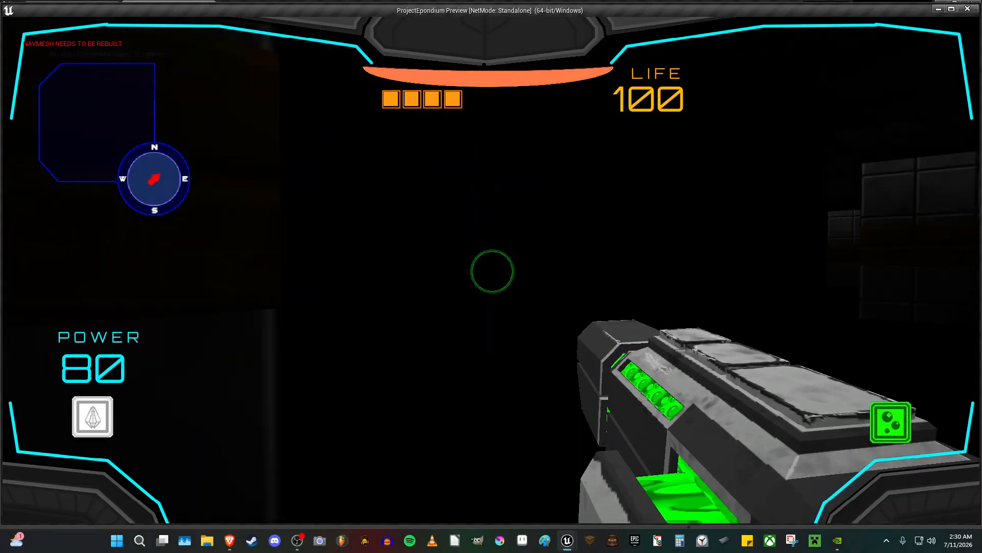
click(492, 271)
key(w)
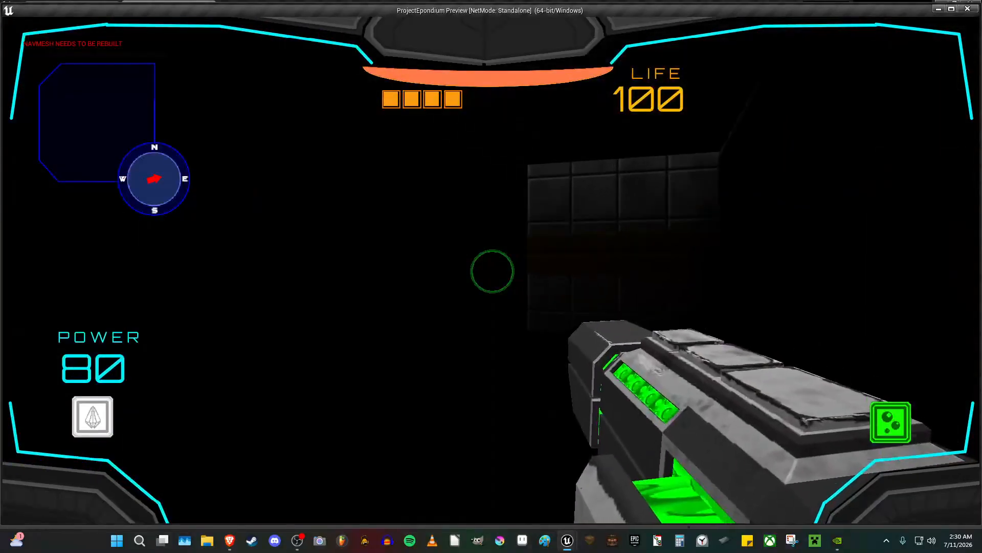
click(492, 271)
key(w)
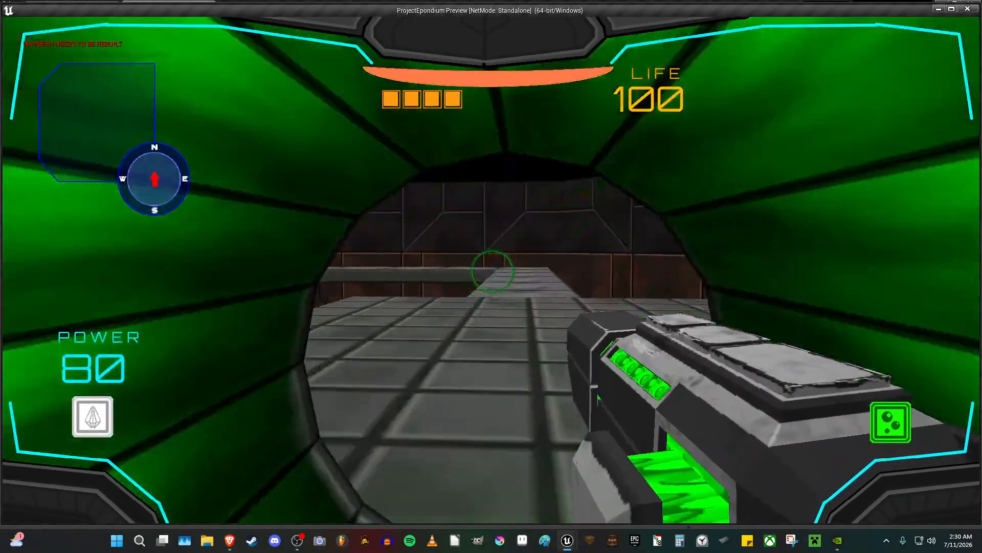
Play-test the dome room by moving around the glass dome and jumping onto the surrounding walkways, and end the play session.
key(w)
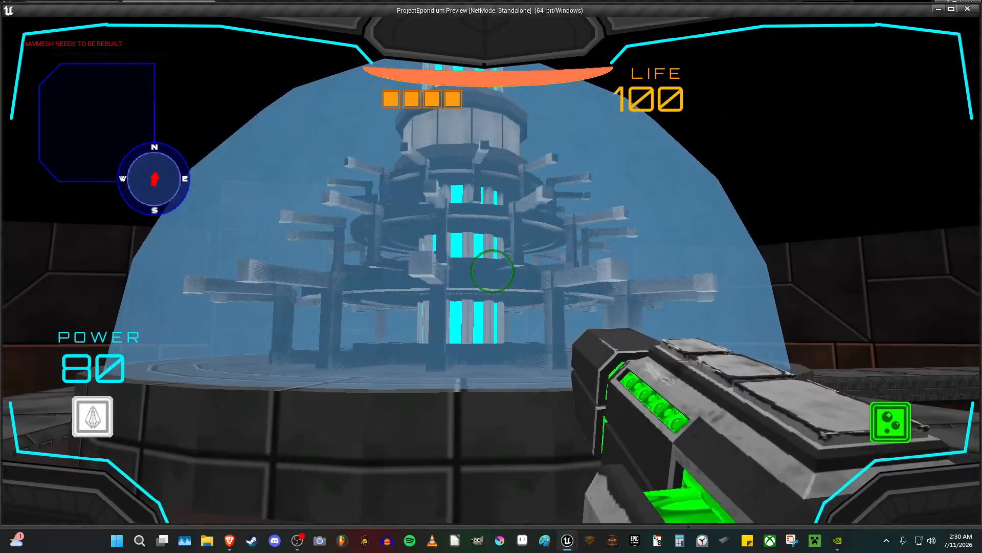
key(a)
key(space)
key(a)
key(space)
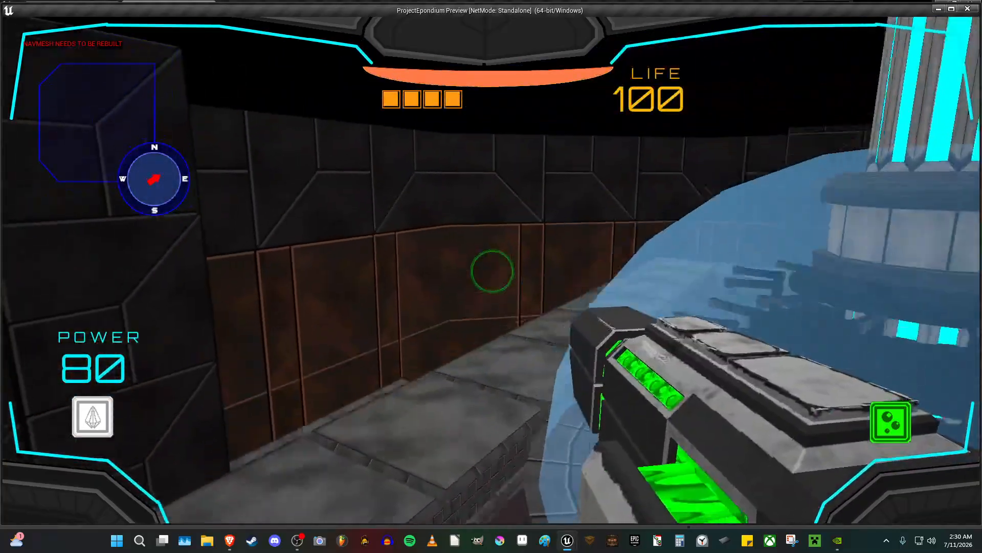
key(space)
key(a)
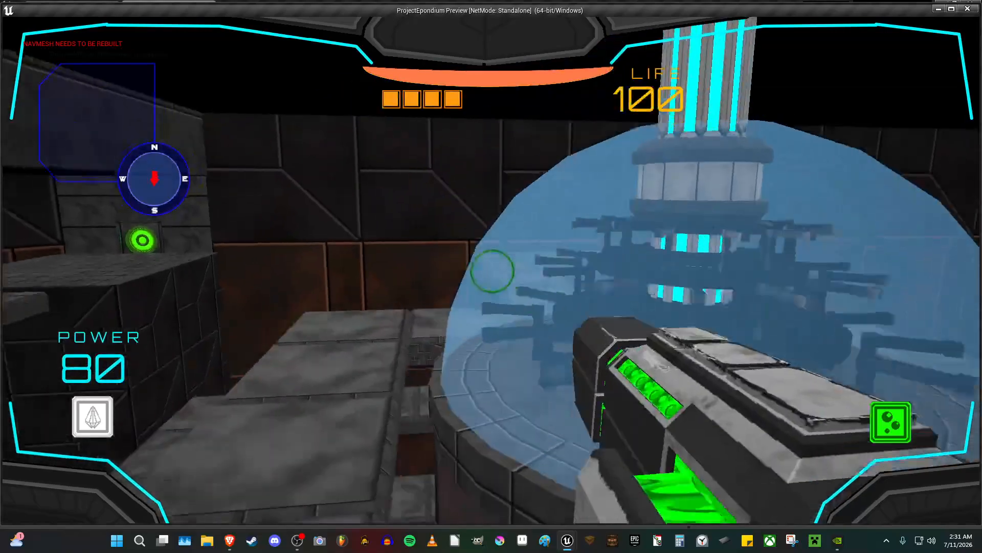
key(s)
key(s)
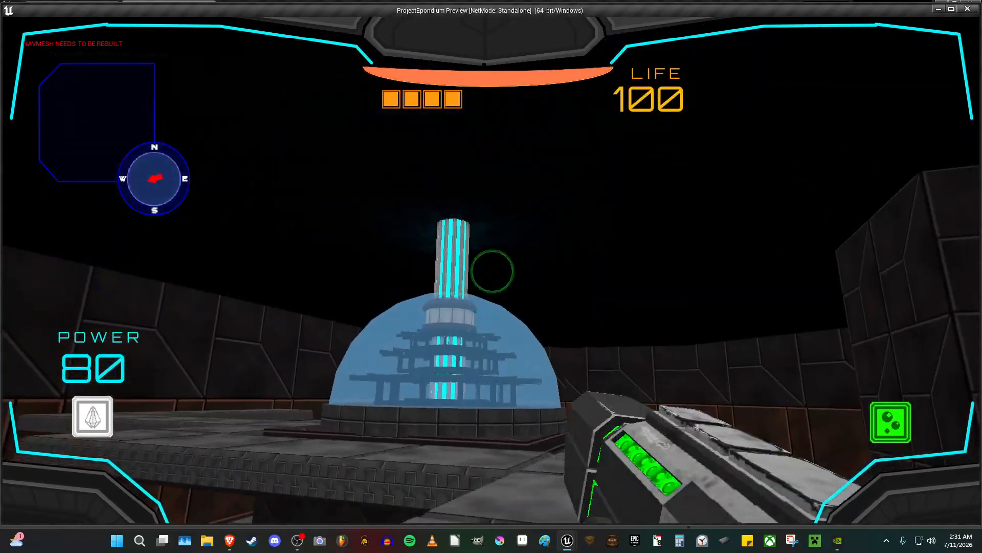
key(Escape)
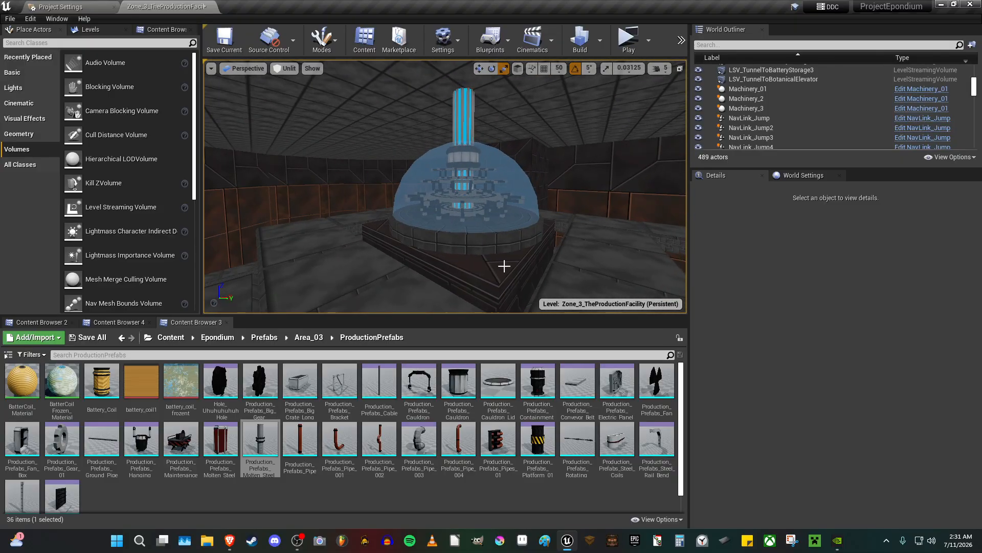
click(480, 272)
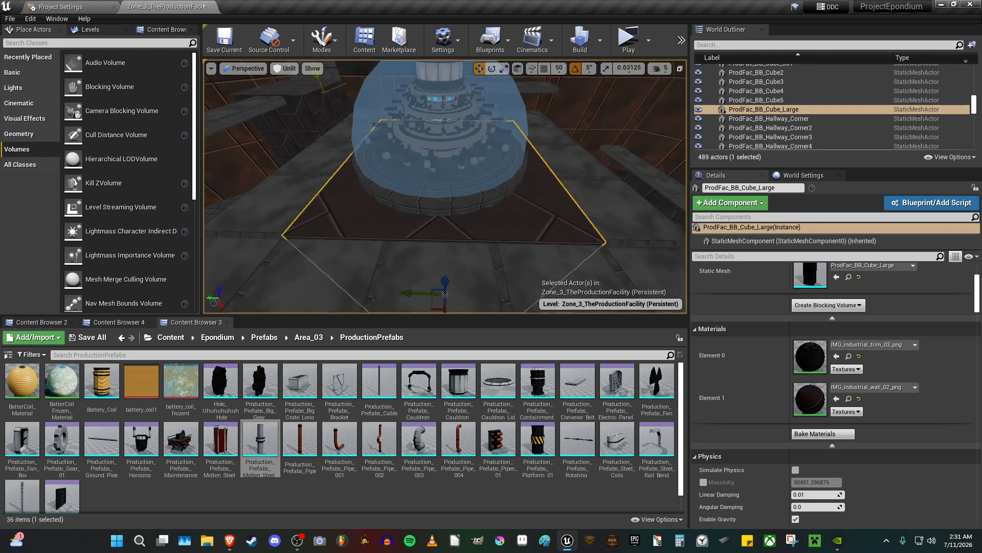
key(Escape)
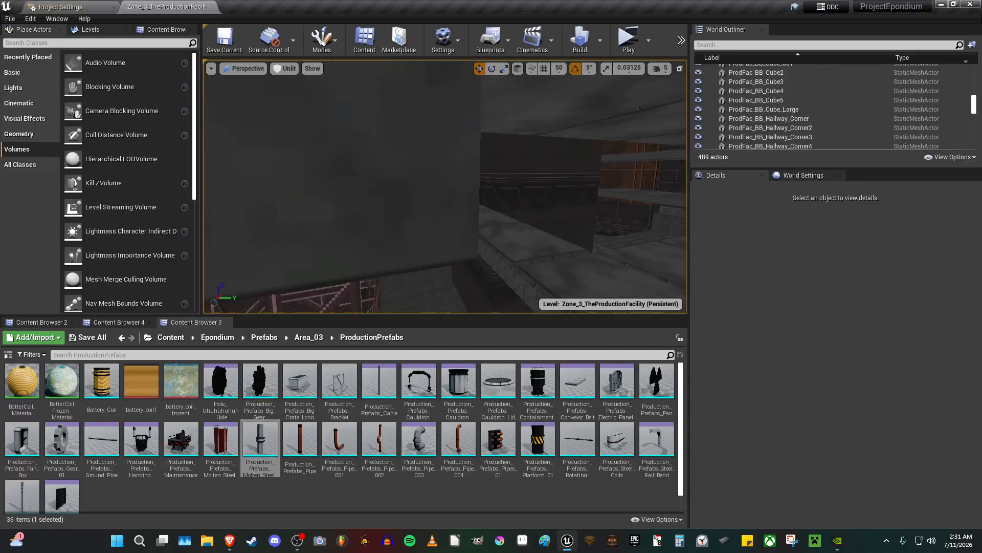
right_drag(445, 187, 328, 194)
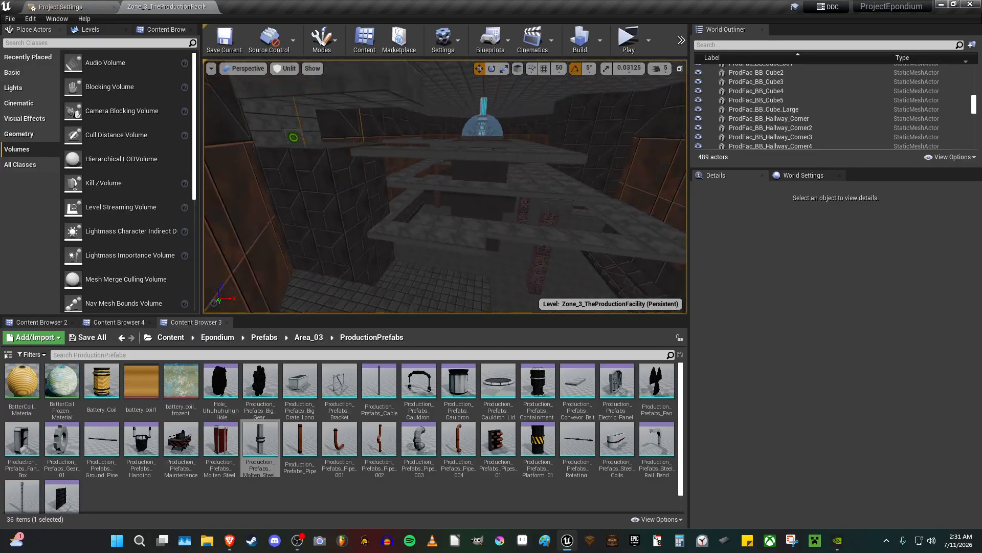
right_drag(445, 186, 460, 200)
click(445, 240)
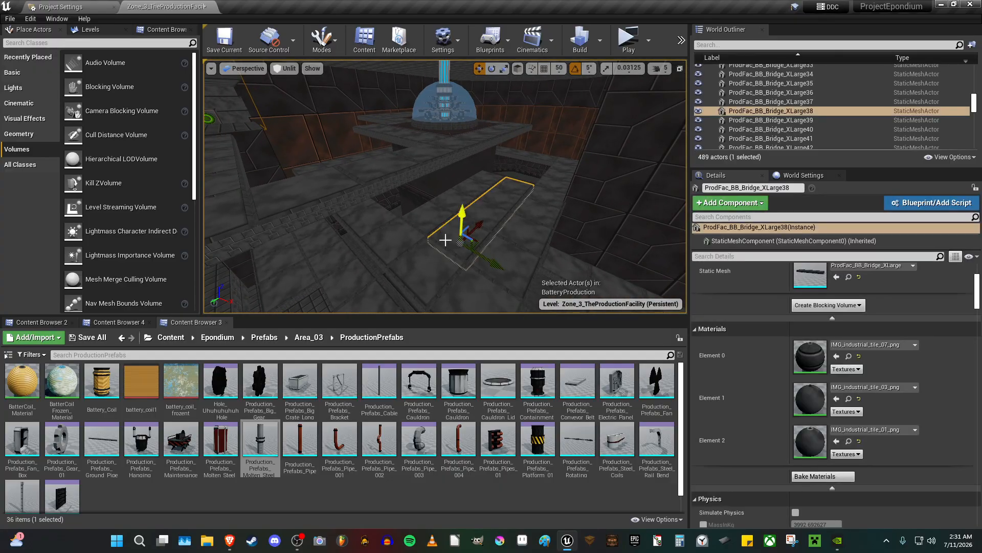
key(Escape)
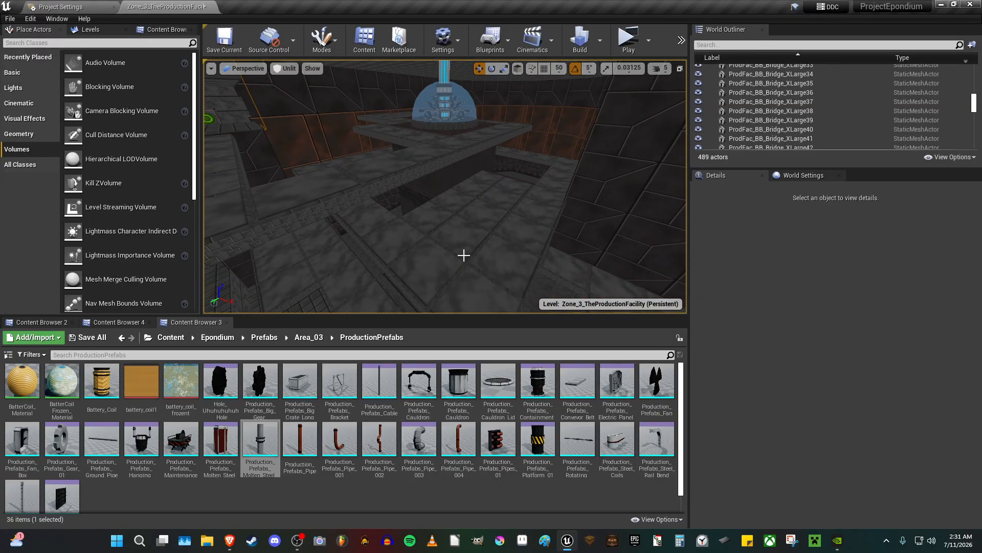
click(481, 237)
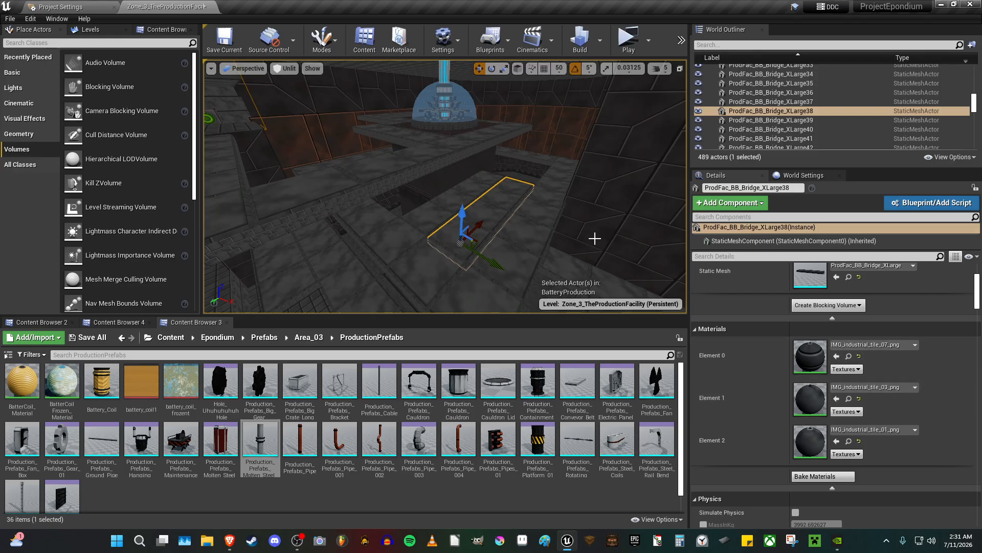
key(Escape)
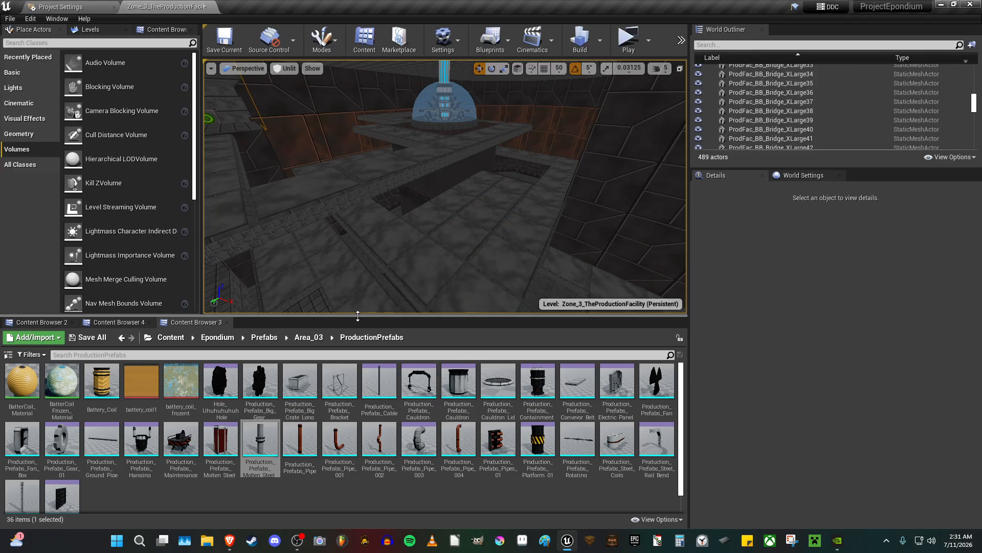
Look through the Zone_2_BotanicalFacility BuldingBlocks assets and save the Zone_3_TheProductionFacility map.
click(122, 336)
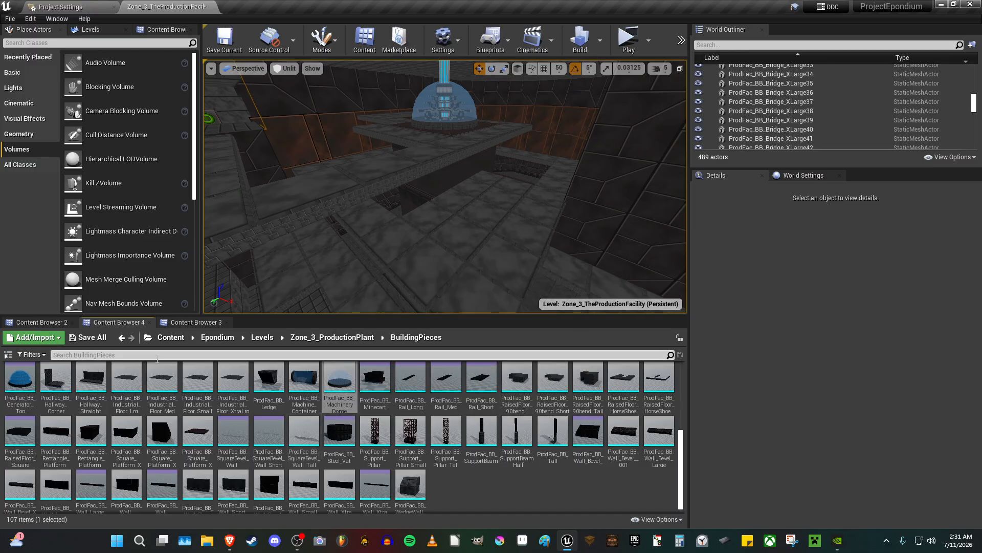
click(120, 337)
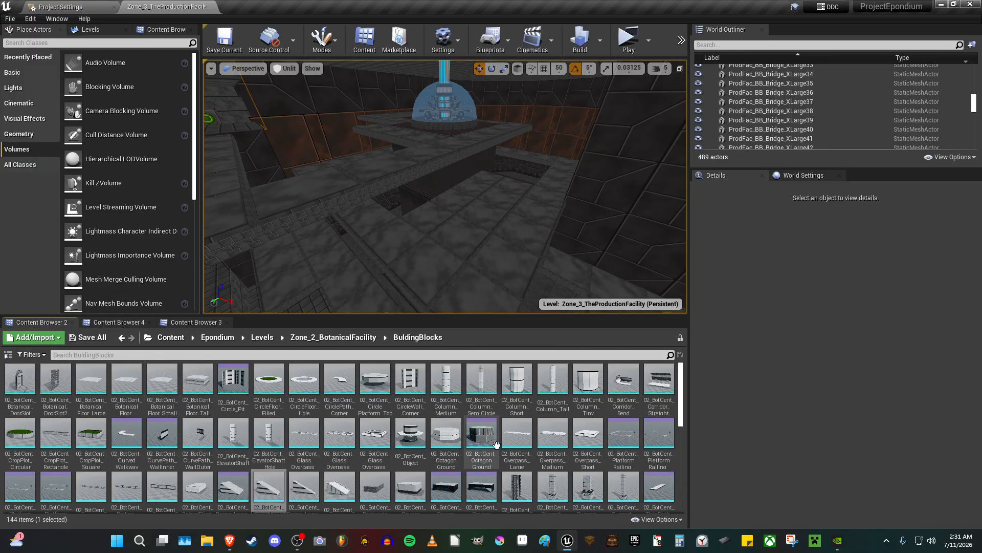
scroll(496, 445, down, 3)
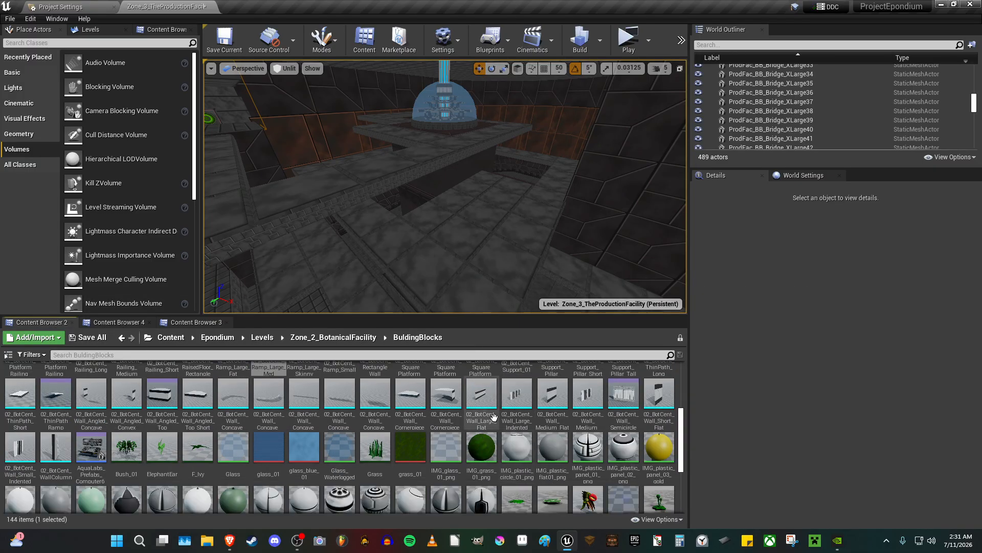
scroll(494, 417, up, 4)
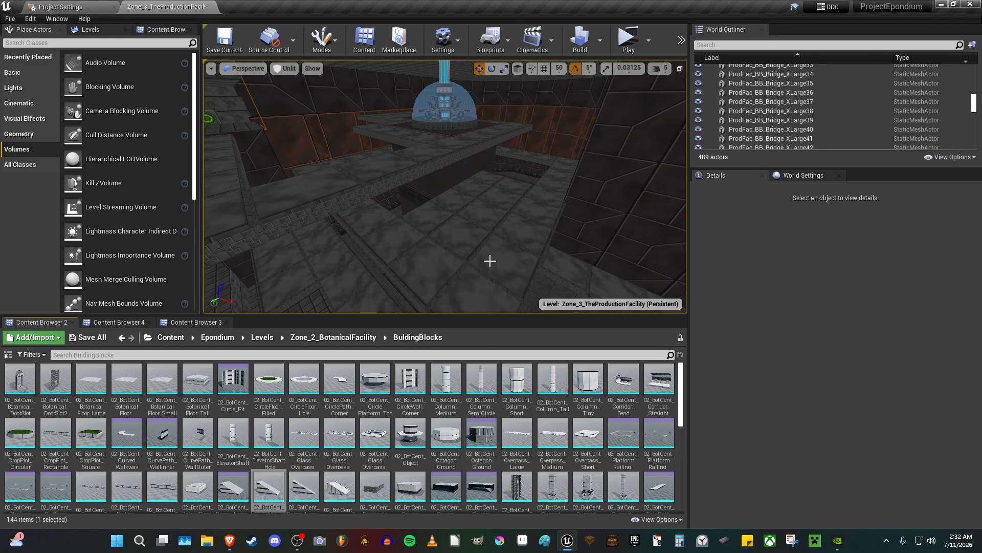
mouse_move(489, 243)
right_down()
mouse_move(509, 251)
mouse_move(489, 243)
right_up()
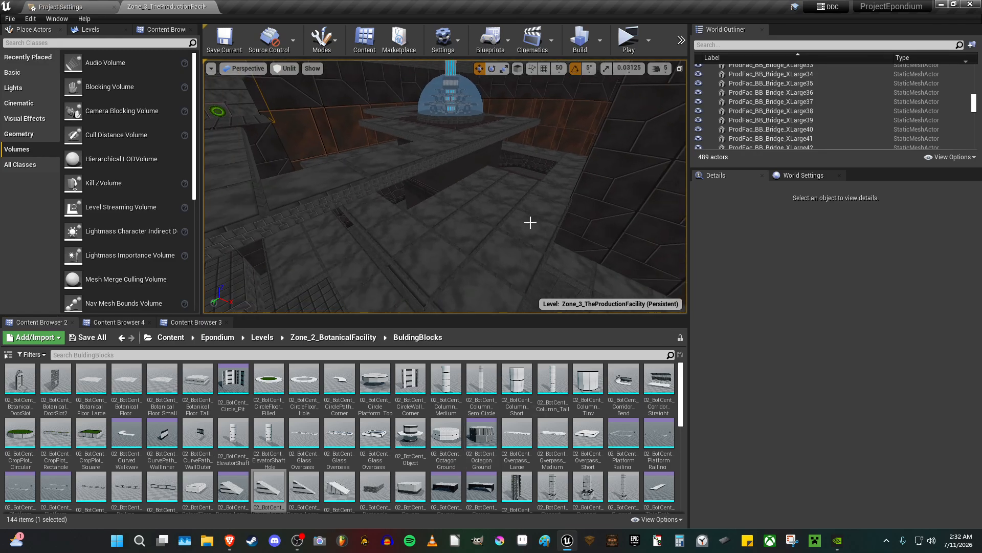
scroll(502, 431, down, 3)
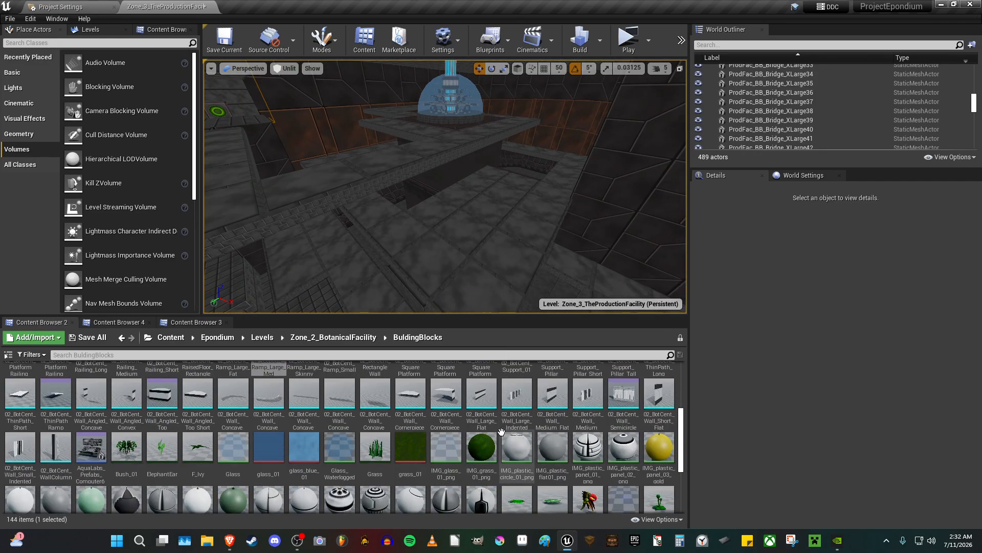
scroll(501, 431, down, 1)
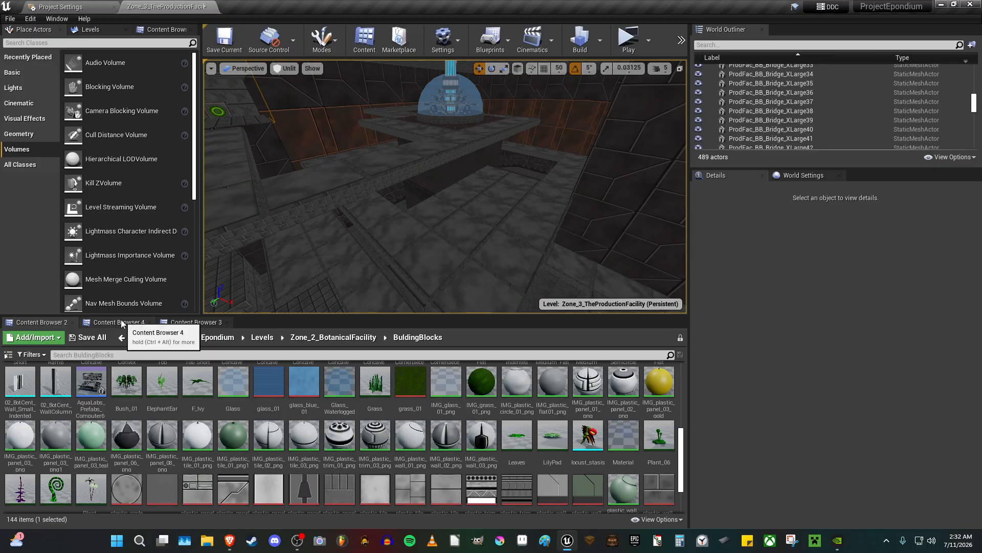
right_drag(380, 262, 380, 256)
click(224, 41)
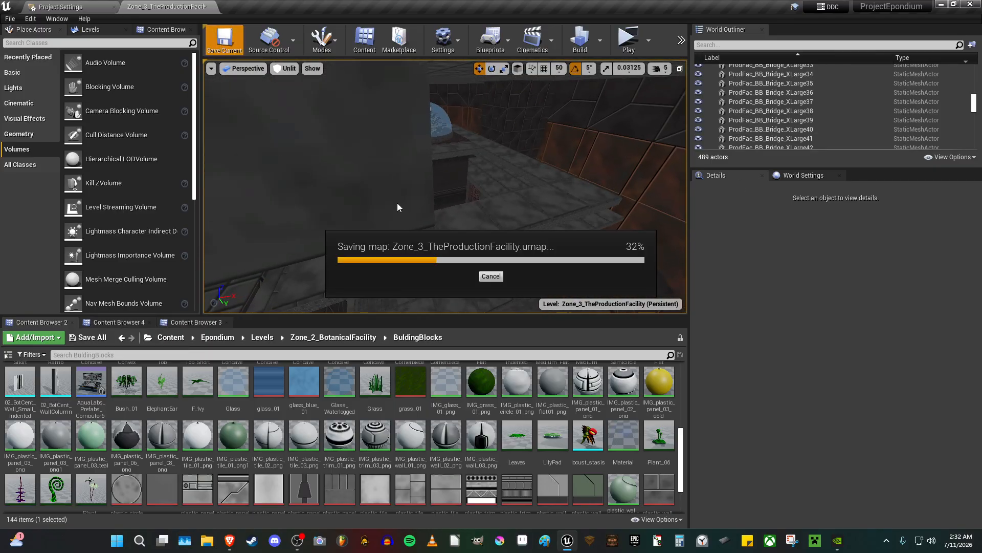
right_drag(397, 203, 397, 202)
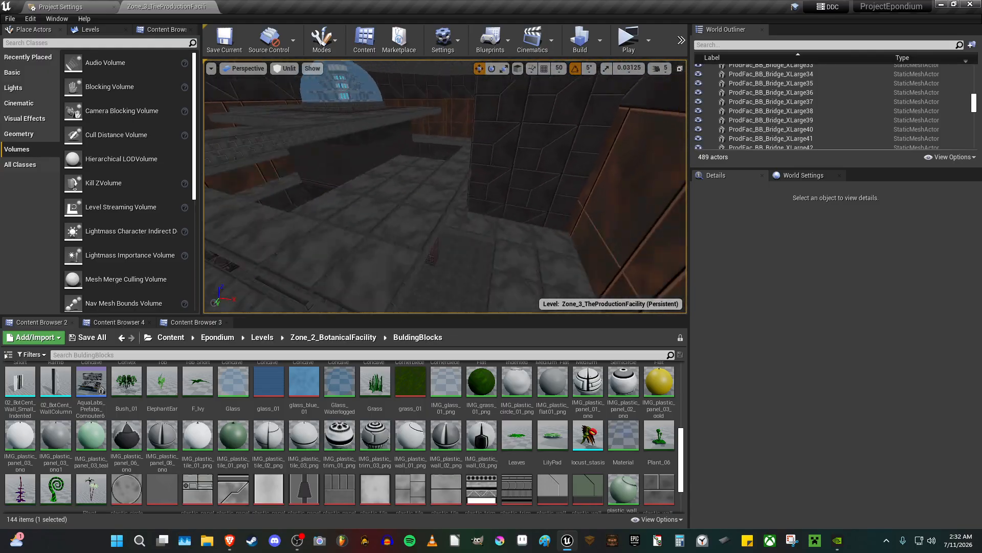
Shift the ProdFac_BB_Cube3 block together with its two support pillars sideways along Y beneath the walkway.
right_drag(461, 241, 461, 258)
click(421, 260)
right_drag(665, 291, 664, 292)
click(423, 226)
right_drag(423, 225, 408, 224)
ctrl+click(404, 151)
ctrl+click(436, 260)
right_drag(436, 260, 436, 259)
ctrl+click(439, 167)
ctrl+click(435, 168)
right_drag(434, 168, 434, 168)
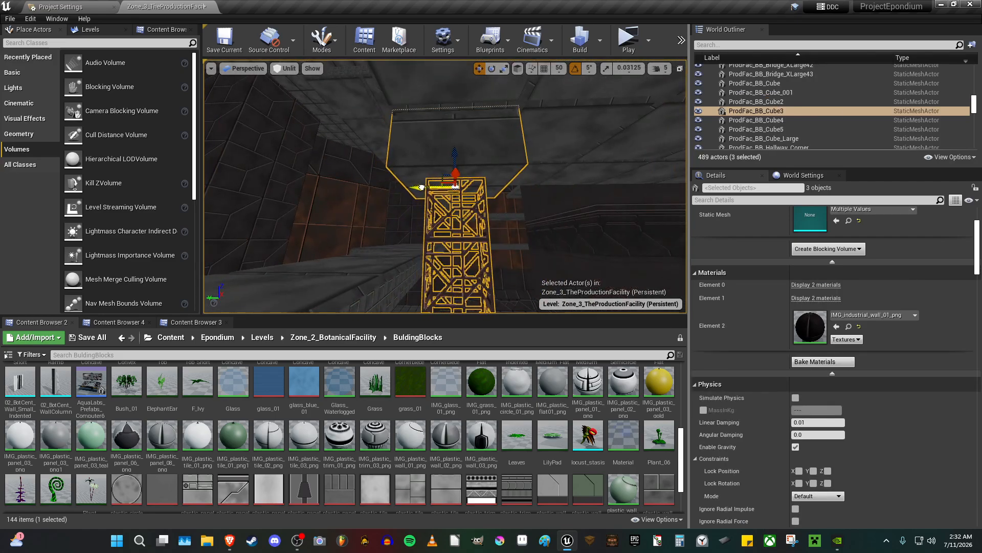
drag(421, 187, 404, 187)
key(g)
Delete the surplus building piece next to the shifted ProdFac_BB_Cube3 support.
right_drag(404, 187, 442, 169)
click(442, 169)
click(433, 167)
key(Delete)
Shift the ProdFac_BB_Cube5 block and its two medium support pillars slightly along Y under the walkway, and deselect them.
click(455, 239)
right_drag(454, 238, 453, 214)
ctrl+click(454, 203)
ctrl+click(452, 214)
ctrl+click(459, 124)
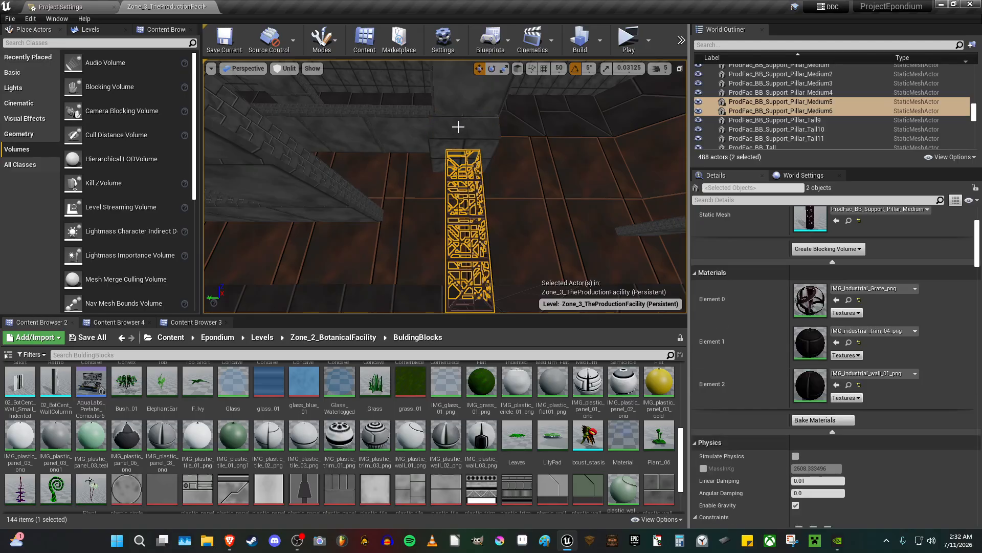
ctrl+click(458, 126)
drag(426, 160, 432, 161)
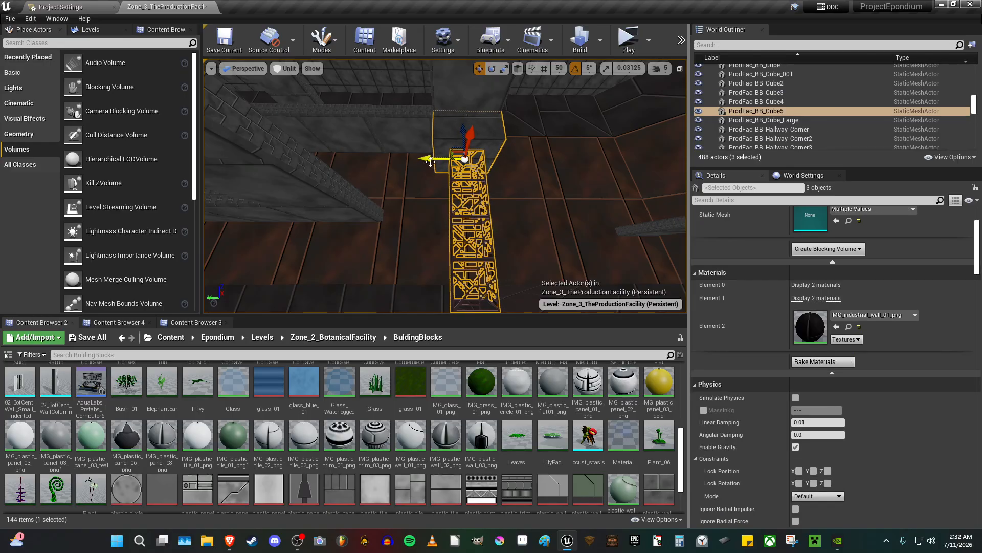
right_drag(432, 162, 432, 162)
key(Escape)
right_drag(461, 199, 456, 199)
key(ctrl+z)
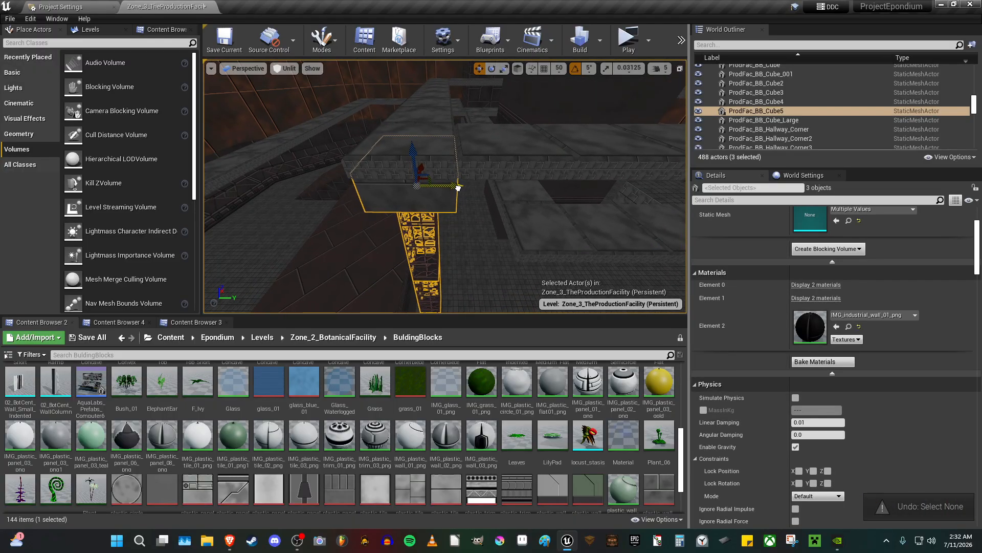
drag(457, 188, 455, 187)
mouse_move(455, 188)
right_down()
mouse_move(460, 175)
mouse_move(443, 176)
right_up()
key(Escape)
right_drag(372, 250, 372, 250)
Place the ProdFac_BB_Machine_Container mesh over the tiled lower floor, lower it along Z and deselect it.
click(94, 324)
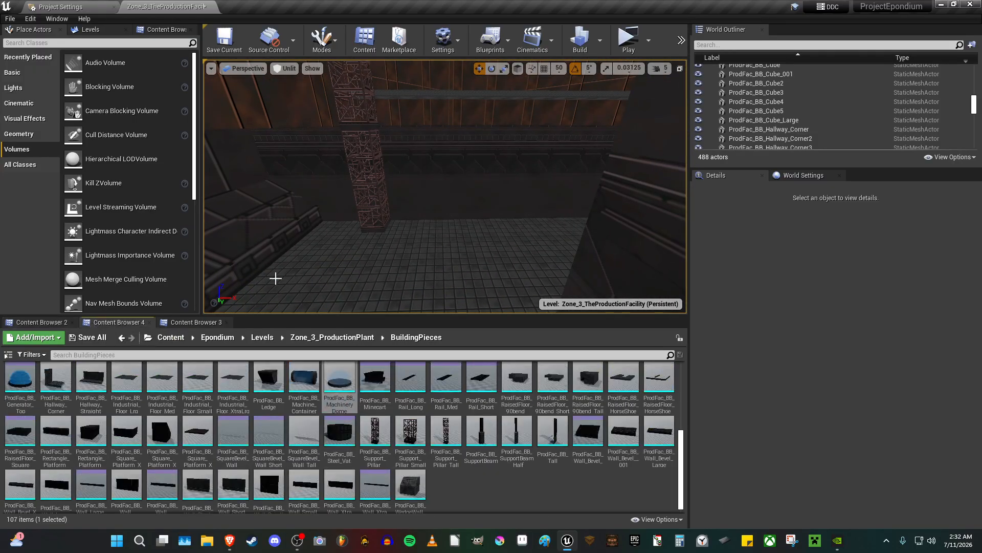
right_drag(510, 306, 510, 305)
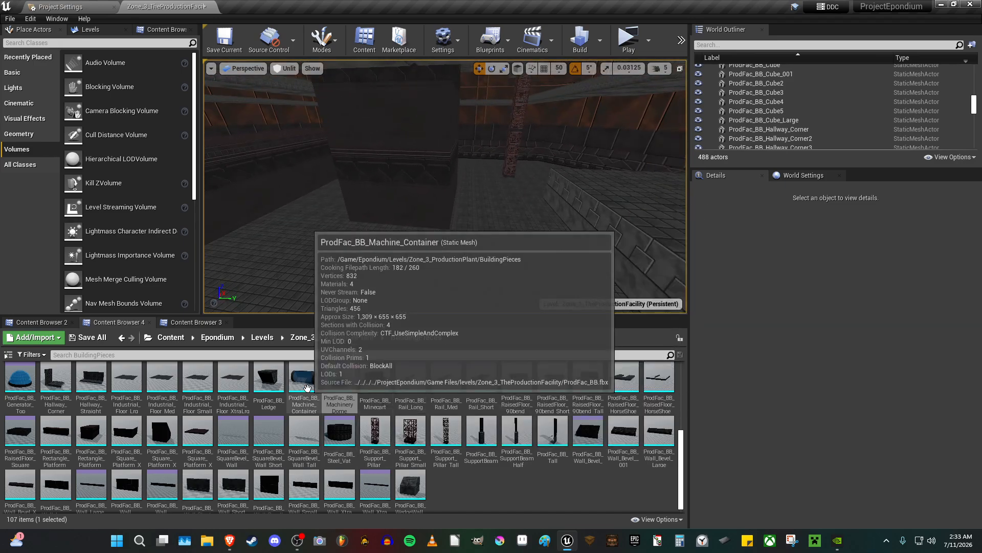
right_drag(404, 225, 404, 218)
drag(310, 384, 455, 224)
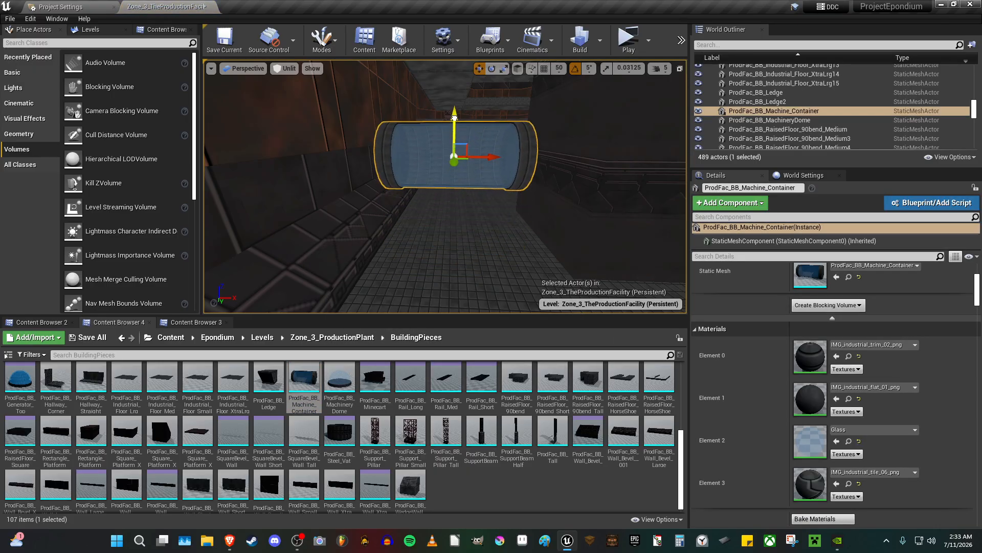
right_drag(455, 118, 454, 119)
key(r)
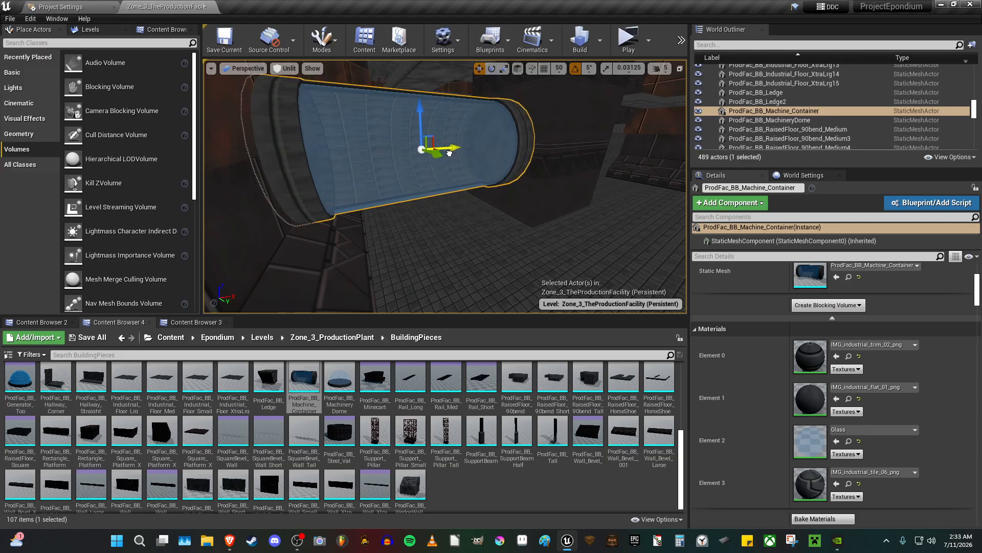
right_drag(448, 154, 449, 153)
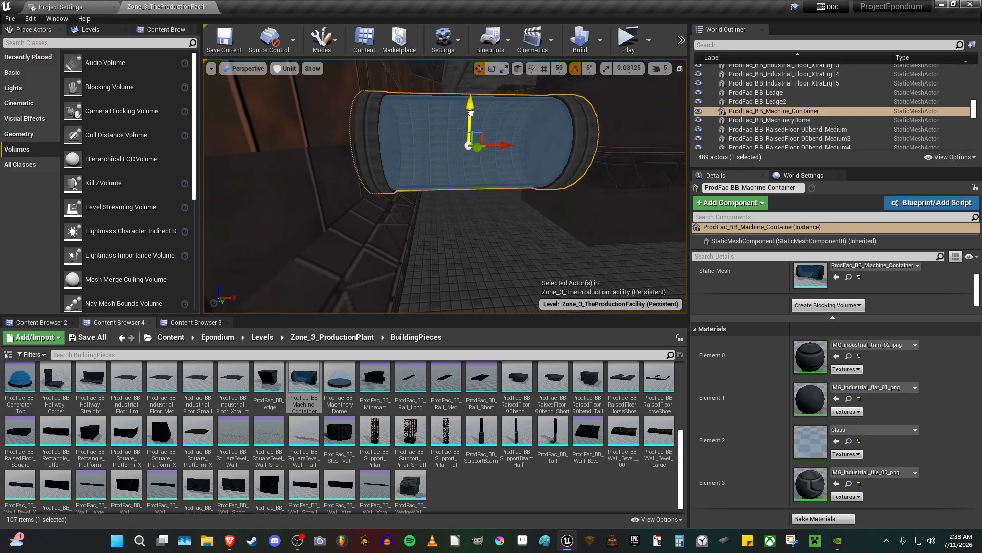
drag(470, 112, 471, 169)
right_drag(472, 169, 469, 190)
key(Escape)
Duplicate the dome's molten steel pipe and Machinery_2 ring together and move the copies down to the machine container.
right_drag(451, 149, 431, 151)
click(431, 152)
right_drag(439, 187, 439, 186)
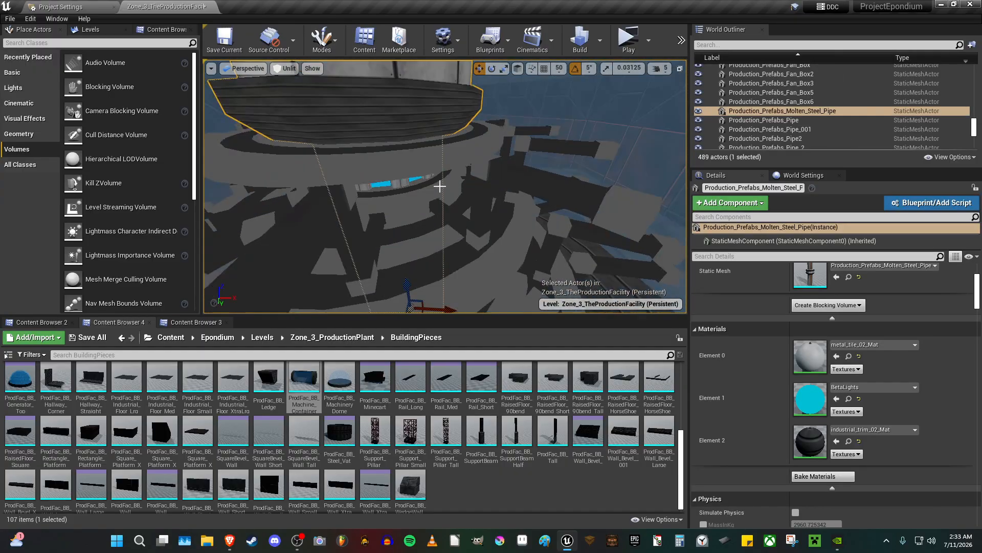
ctrl+click(447, 275)
right_drag(446, 274, 447, 274)
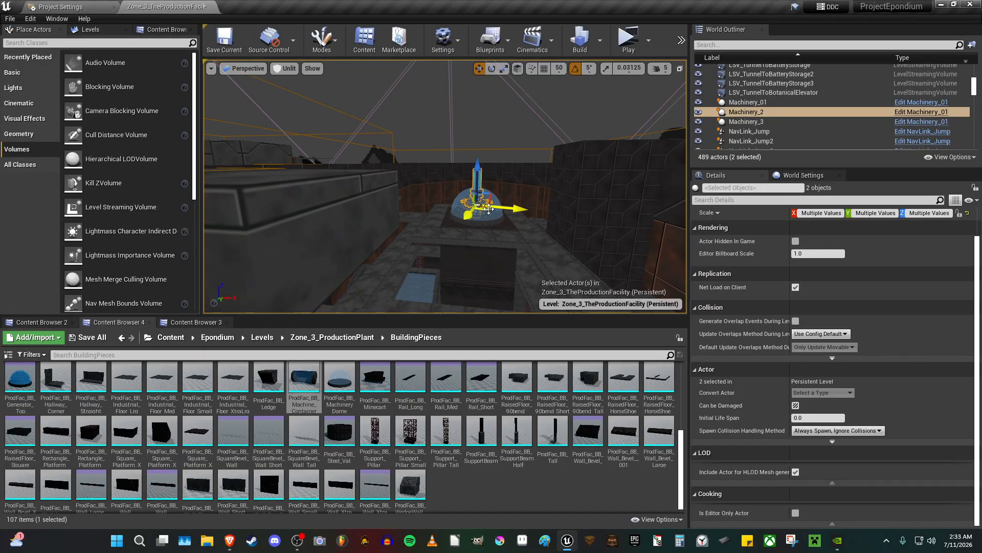
key(ctrl+w)
drag(478, 224, 417, 224)
right_drag(417, 224, 417, 224)
drag(441, 103, 442, 261)
right_drag(443, 261, 442, 261)
Rotate the duplicated pipe and machinery ring so they lie horizontally along the machine container.
key(e)
drag(464, 224, 543, 160)
right_drag(475, 198, 474, 198)
Position the copies inside the container and enlarge them, with the pipe at about 1.17 in X and Y and 1.45 in Z.
key(w)
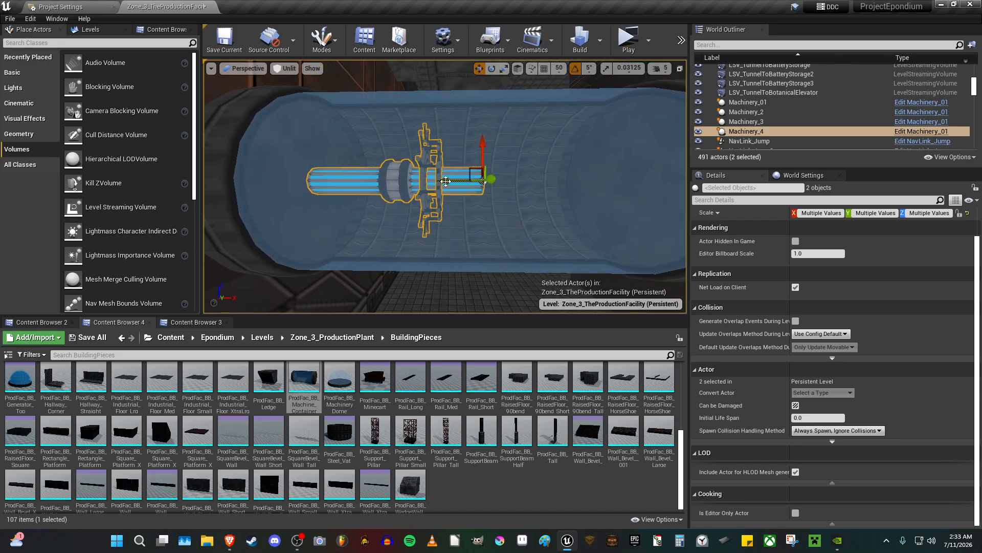
drag(520, 197, 505, 196)
right_drag(505, 196, 506, 196)
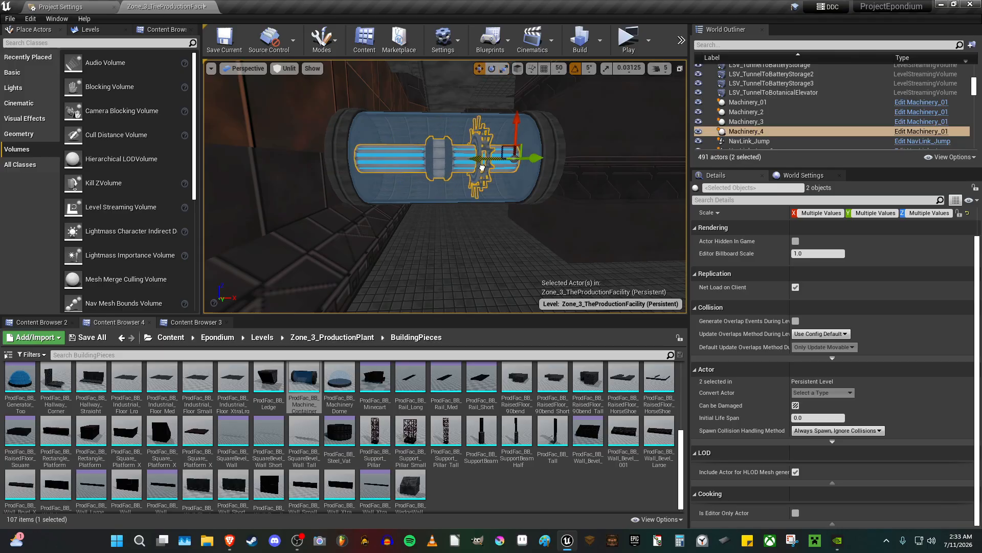
Move the Machinery_4 ring along the container's pipe until it sits right beside the pipe's central collar.
right_drag(485, 167, 527, 179)
click(470, 158)
key(r)
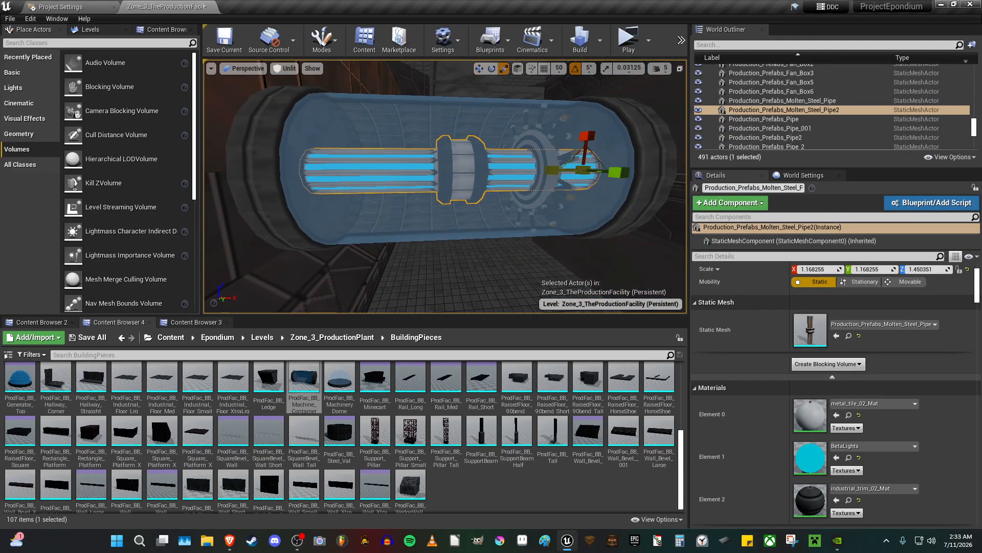
right_drag(559, 170, 492, 179)
key(w)
key(w)
click(538, 173)
key(s)
key(w)
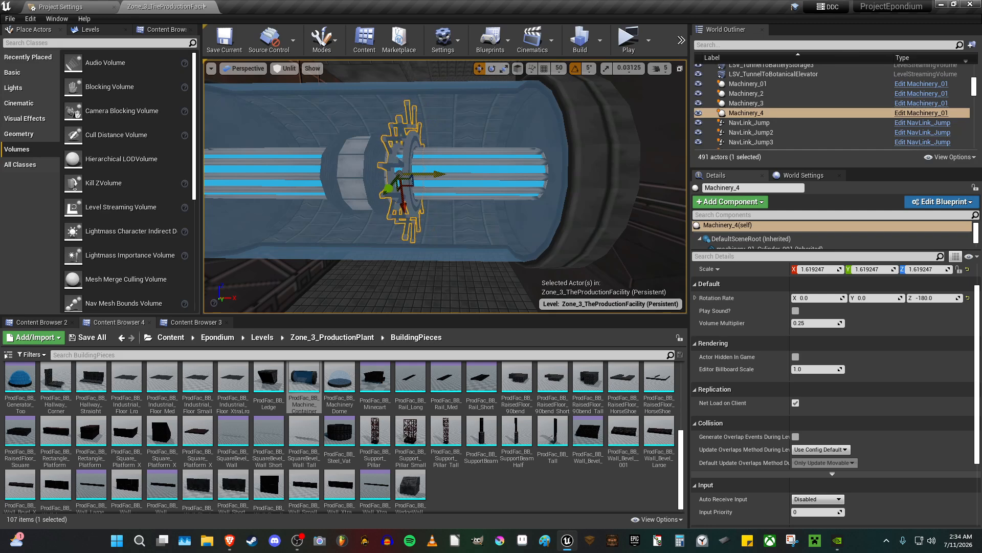
Duplicate the Machinery_4 ring to the other side of the pipe's collar and rotate the copy to face the opposite way.
key(a)
alt+drag(507, 175, 504, 175)
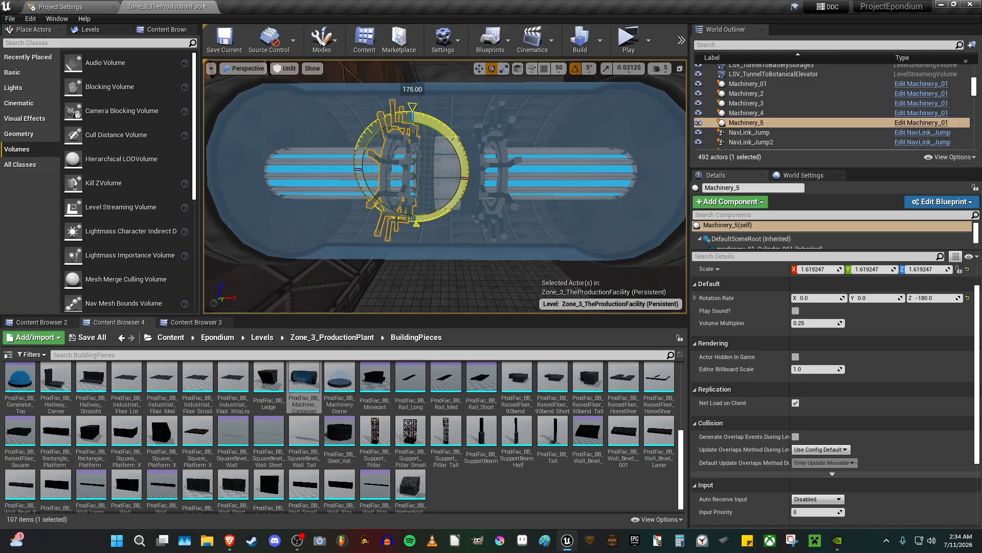
key(w)
right_drag(469, 159, 529, 161)
key(w)
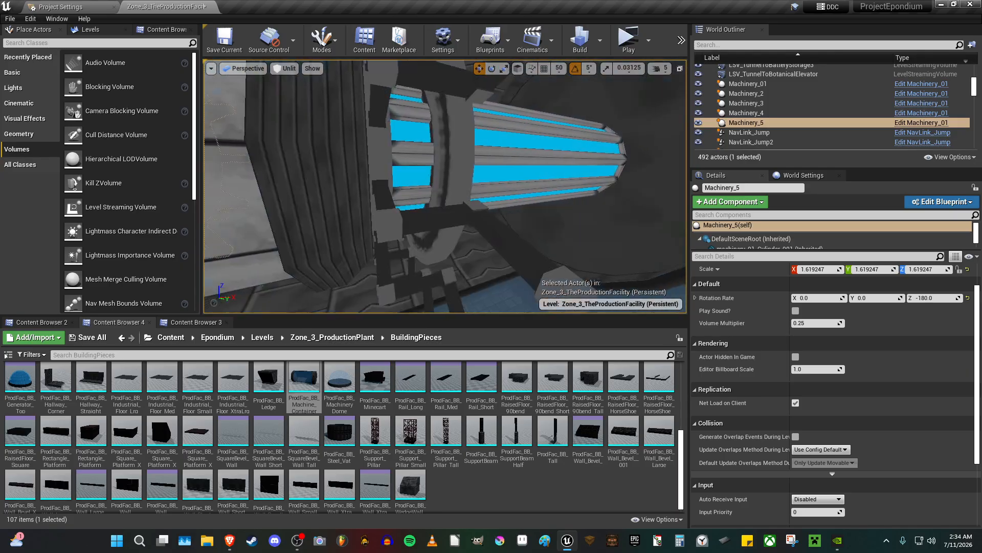
right_drag(464, 164, 447, 168)
key(s)
key(w)
Duplicate the Machinery_4 ring five times at even intervals along the pipe, out to that end of the container.
click(525, 171)
key(s)
right_drag(525, 171, 538, 170)
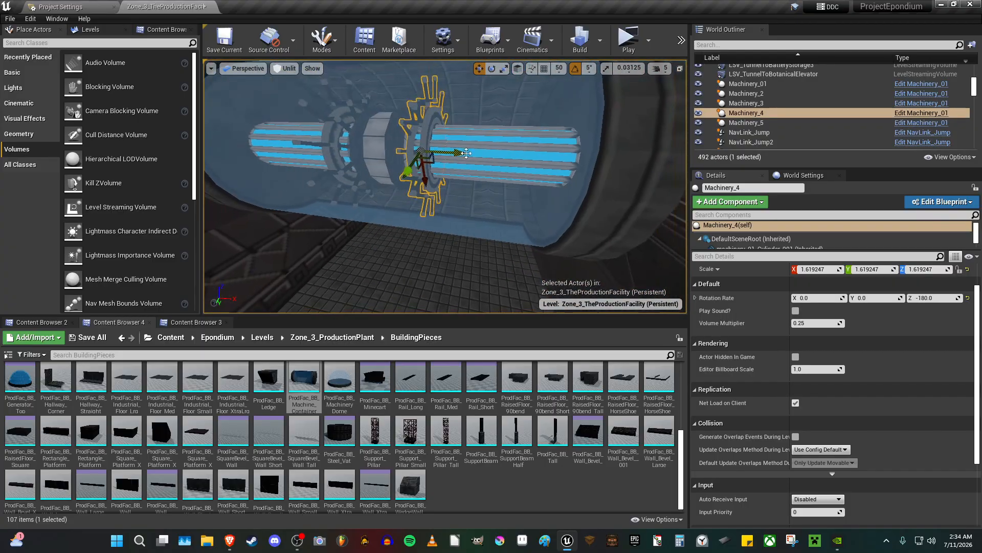
alt+drag(456, 154, 547, 161)
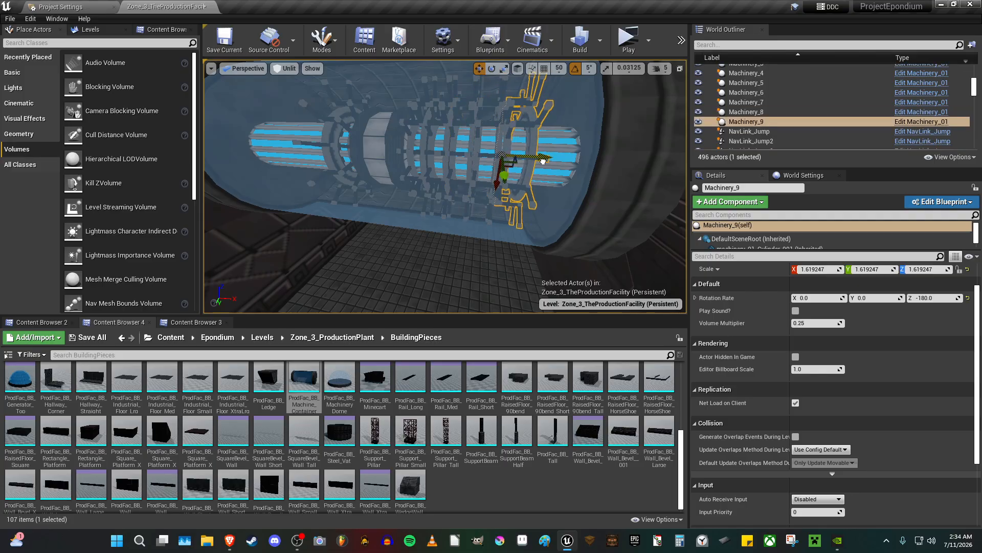
key(d)
right_drag(541, 161, 567, 161)
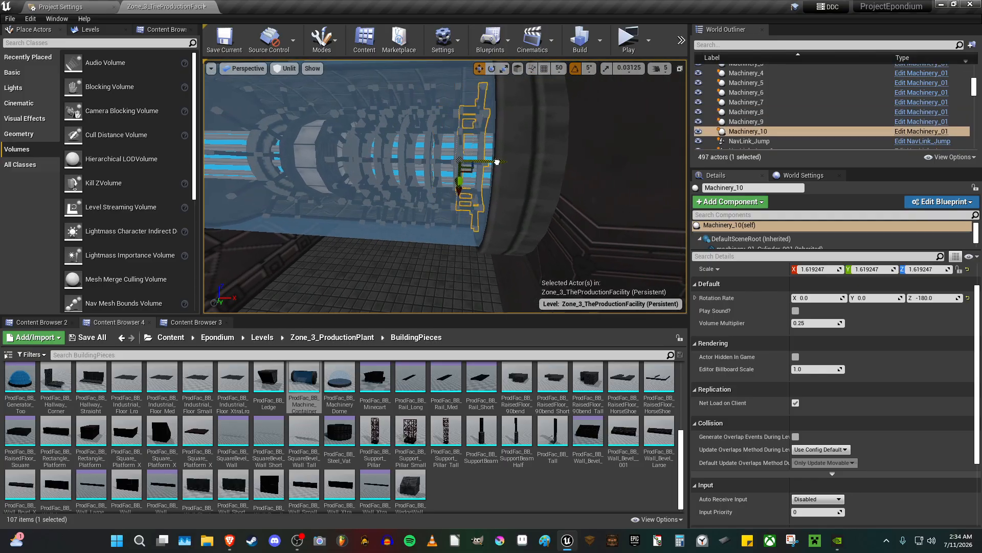
Duplicate the Machinery_5 ring five times along the other half of the pipe, out to the container's opposite end.
key(a)
mouse_move(498, 163)
right_down()
mouse_move(517, 148)
mouse_move(497, 164)
right_up()
key(w)
key(a)
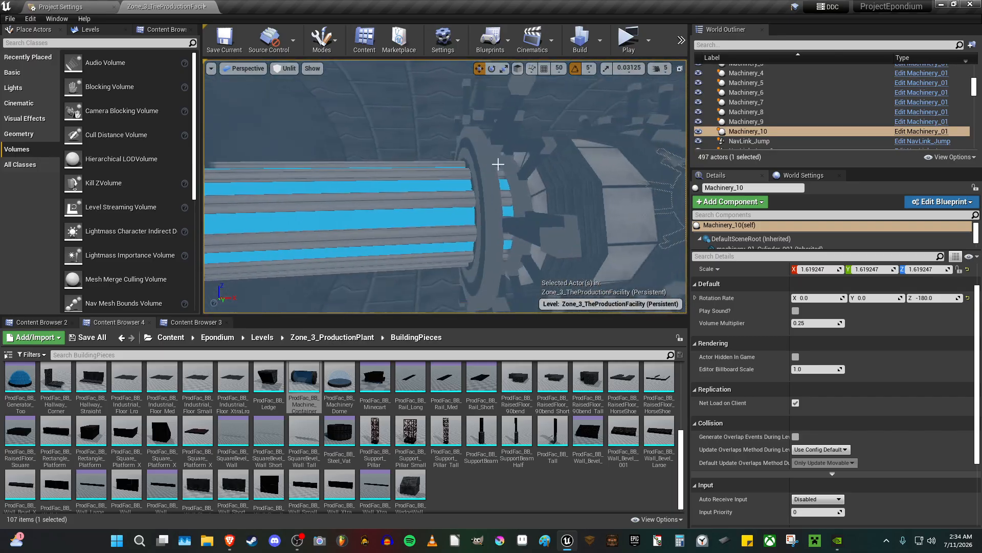
scroll(502, 158, up, 3)
click(496, 184)
scroll(496, 184, down, 5)
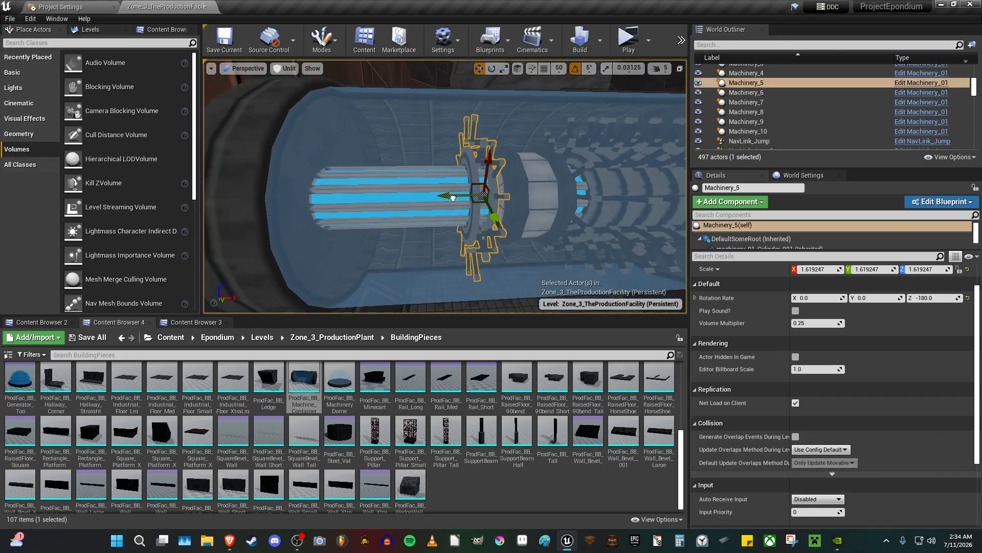
alt+drag(450, 202, 342, 202)
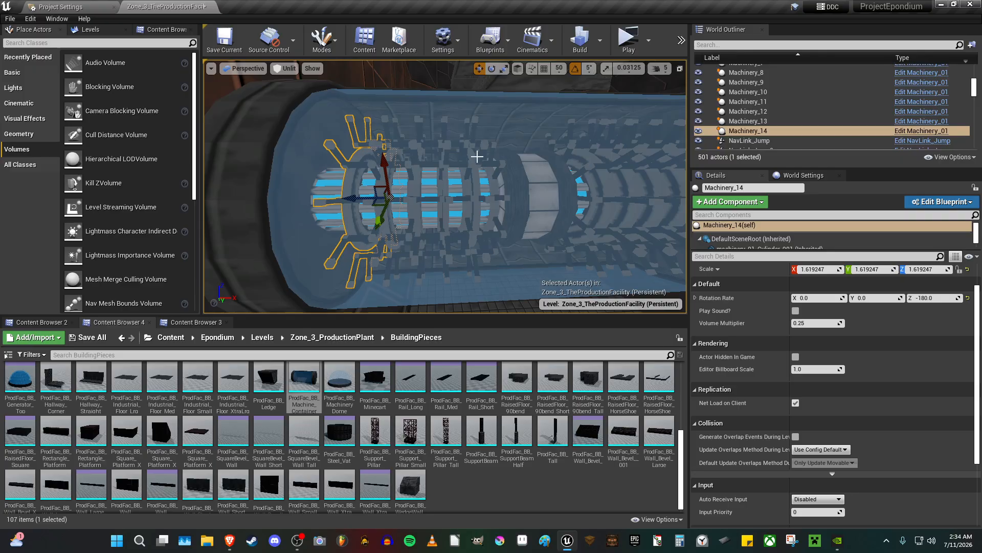
key(d)
right_drag(477, 157, 419, 152)
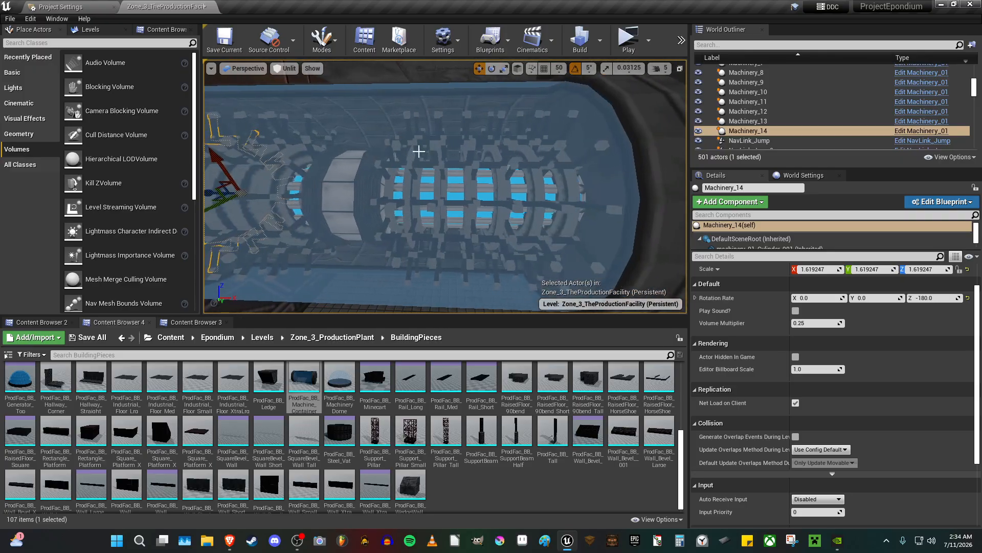
key(f)
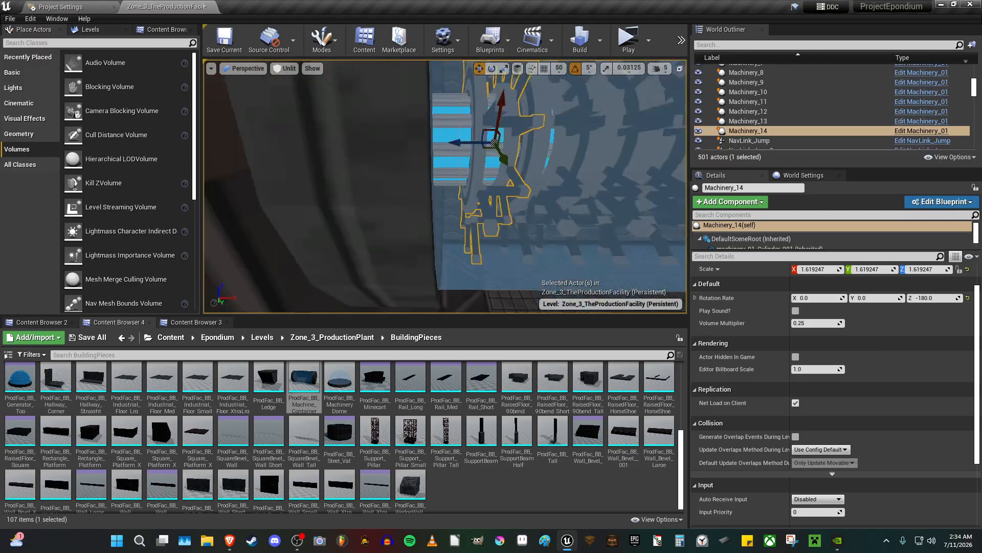
alt+drag(419, 152, 413, 168)
Select every second machinery ring along the container's pipe and set their Z rotation rate to 180.
right_drag(413, 168, 507, 162)
key(s)
key(w)
scroll(412, 168, up, 3)
ctrl+click(422, 190)
key(f)
ctrl+click(497, 171)
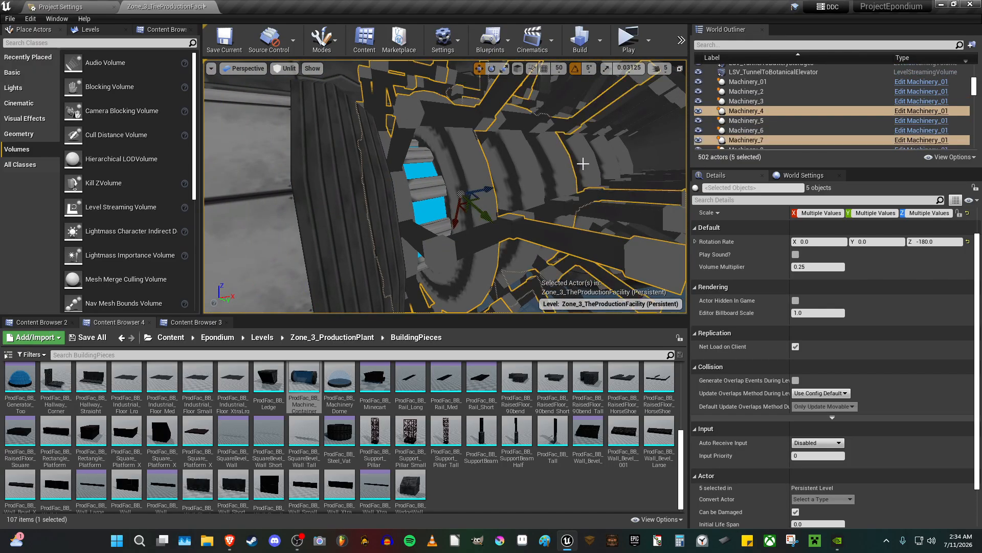
ctrl+click(610, 165)
key(f)
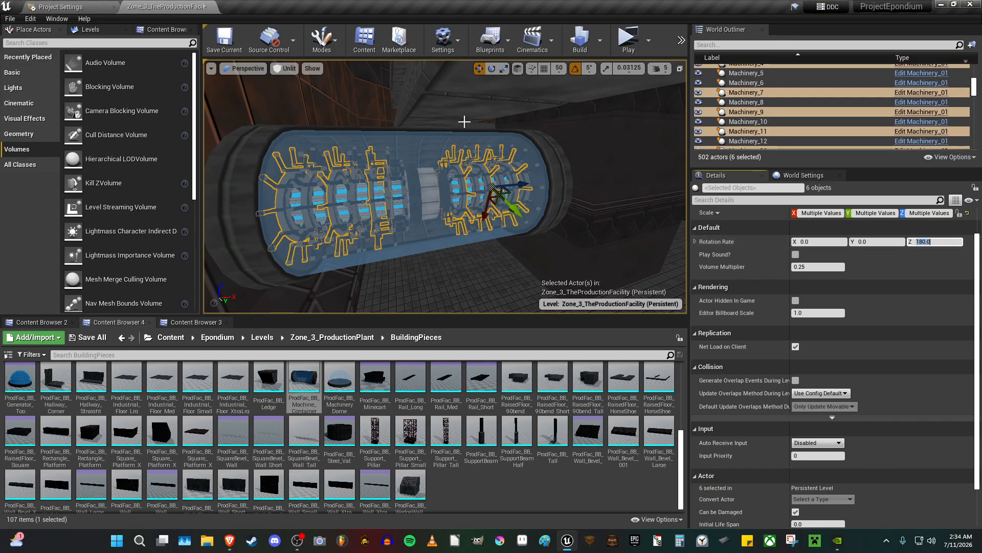
Enable Play Sound for the container's Machinery_5 ring and the dome's Machinery_01 ring.
mouse_move(432, 193)
right_down()
mouse_move(409, 191)
mouse_move(432, 192)
right_up()
click(432, 193)
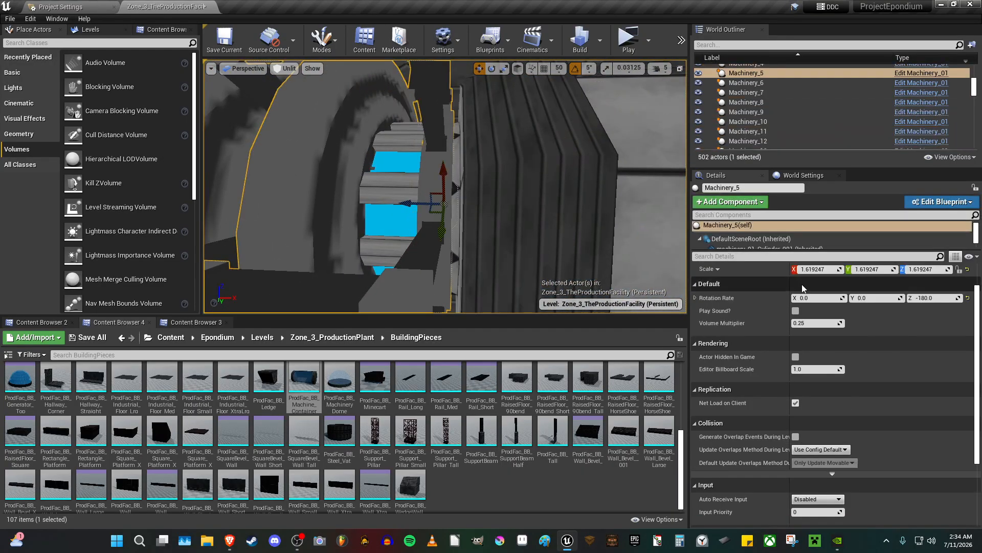
click(795, 311)
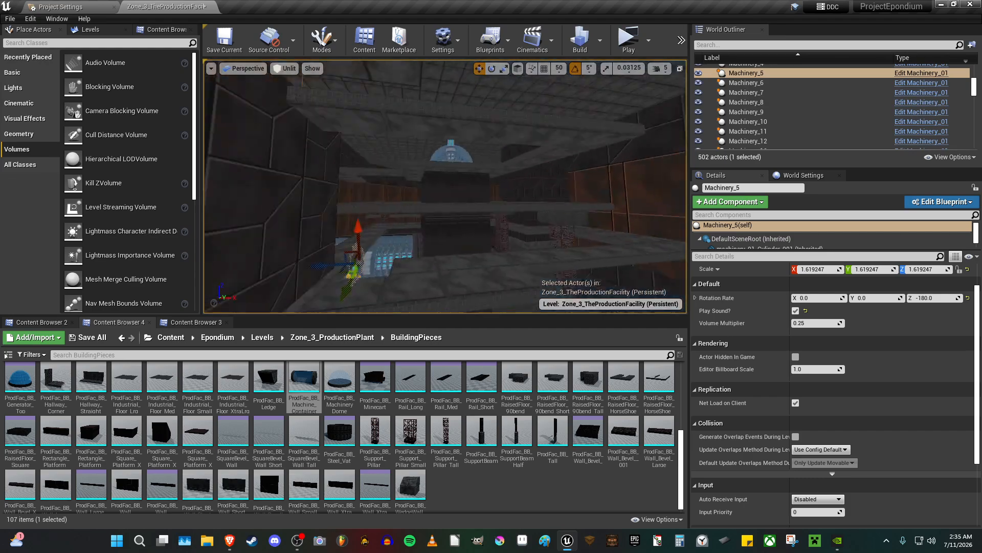
mouse_move(445, 194)
right_down()
mouse_move(435, 205)
mouse_move(450, 210)
right_up()
click(450, 210)
click(795, 311)
key(f)
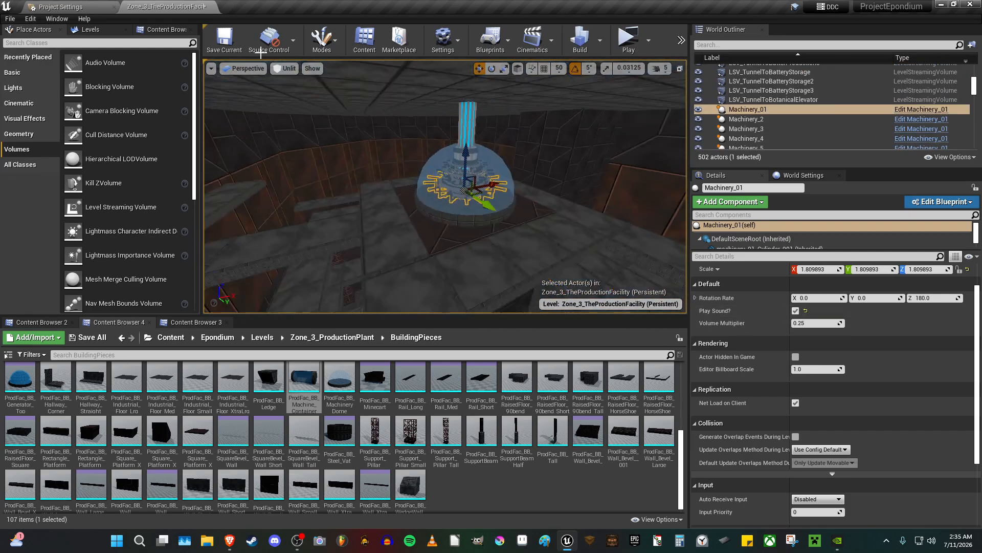
Save the level and move the TestStart player start next to the machinery dome on the upper platform.
key(ctrl+s)
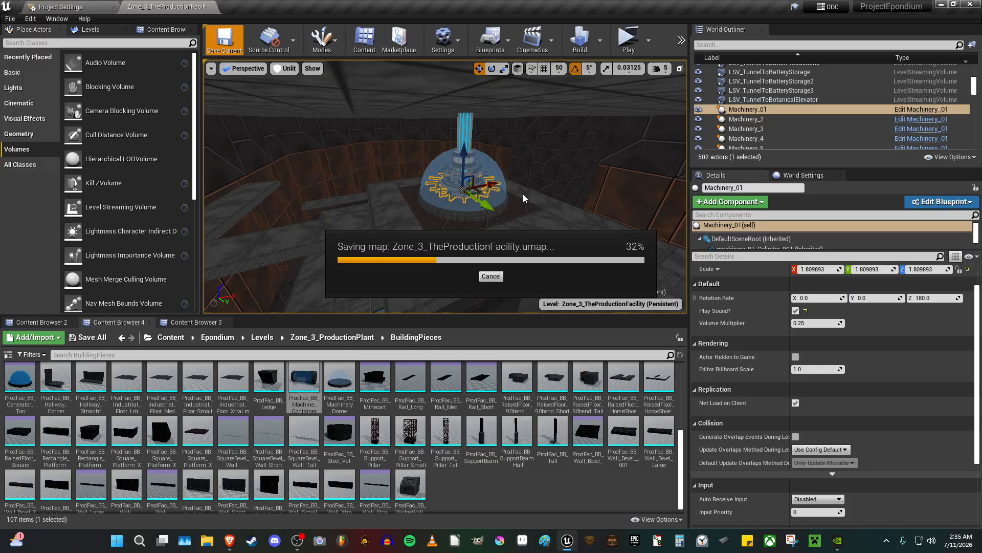
key(s)
right_drag(523, 195, 532, 154)
key(s)
click(467, 168)
key(s)
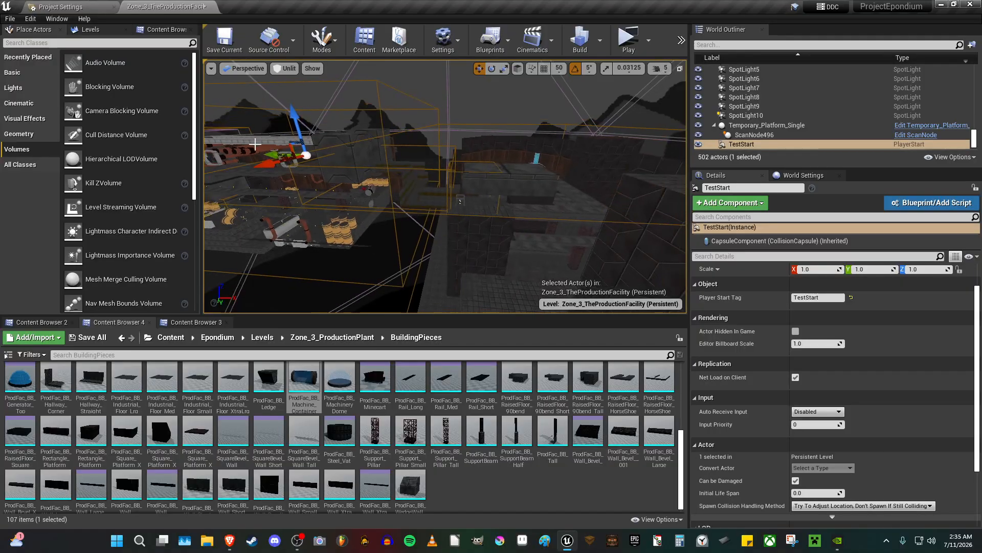
key(w)
right_drag(523, 203, 481, 149)
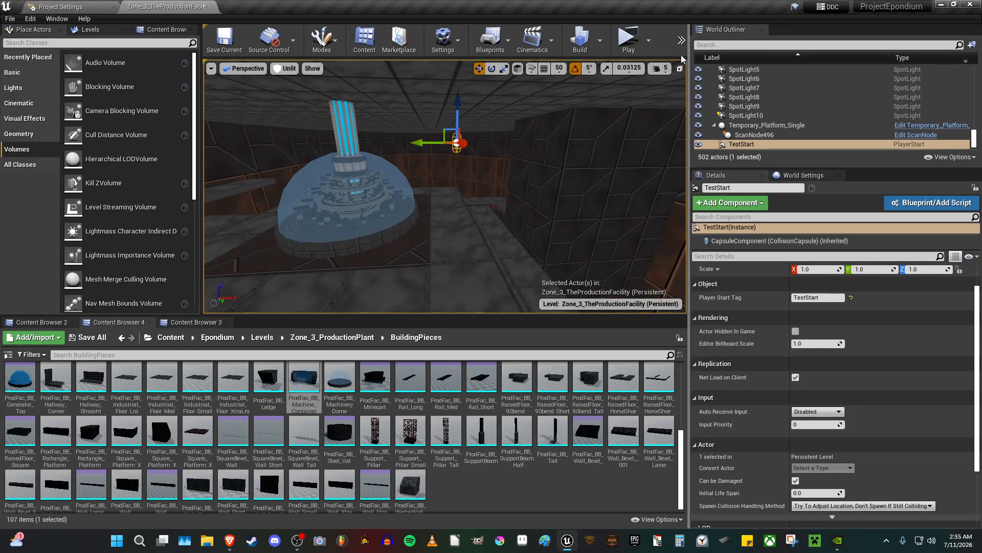
Play-test the battery production room, inspecting the dome, the rotating machine container and the lower floor, and end the preview.
key(alt+p)
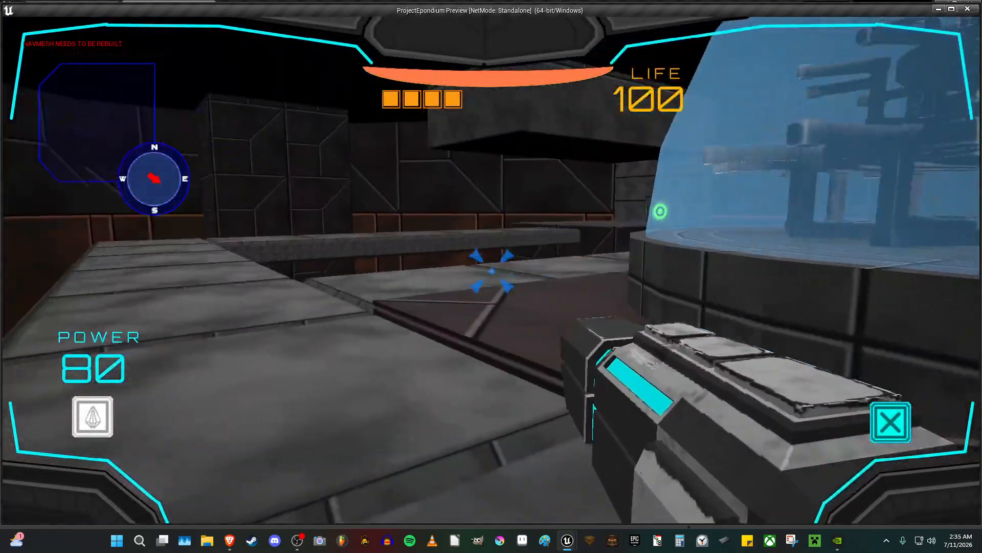
key(w)
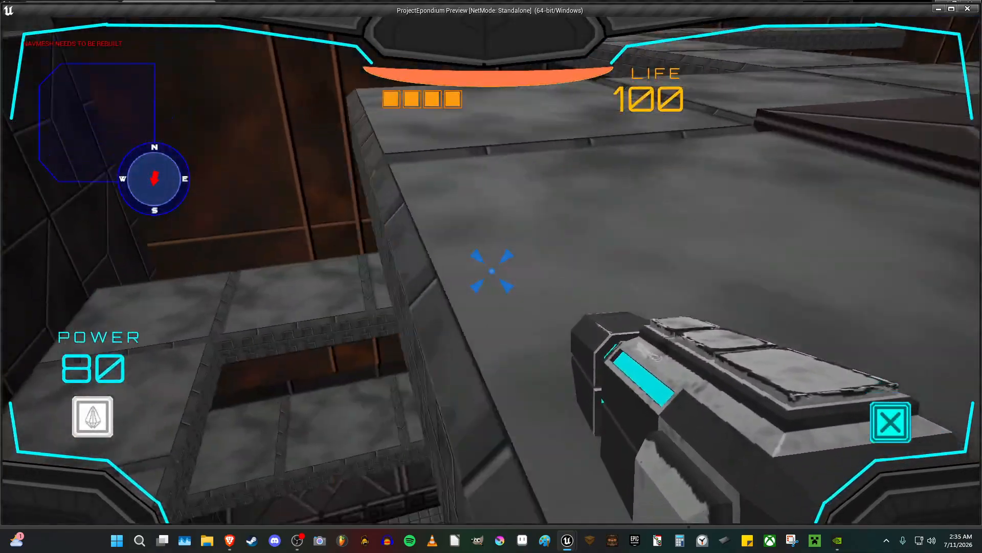
key(w)
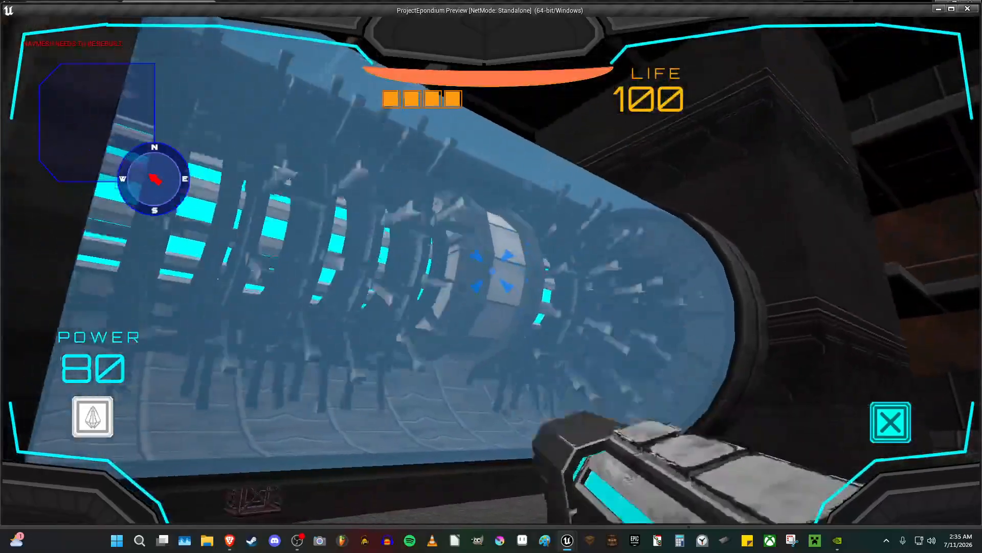
key(d)
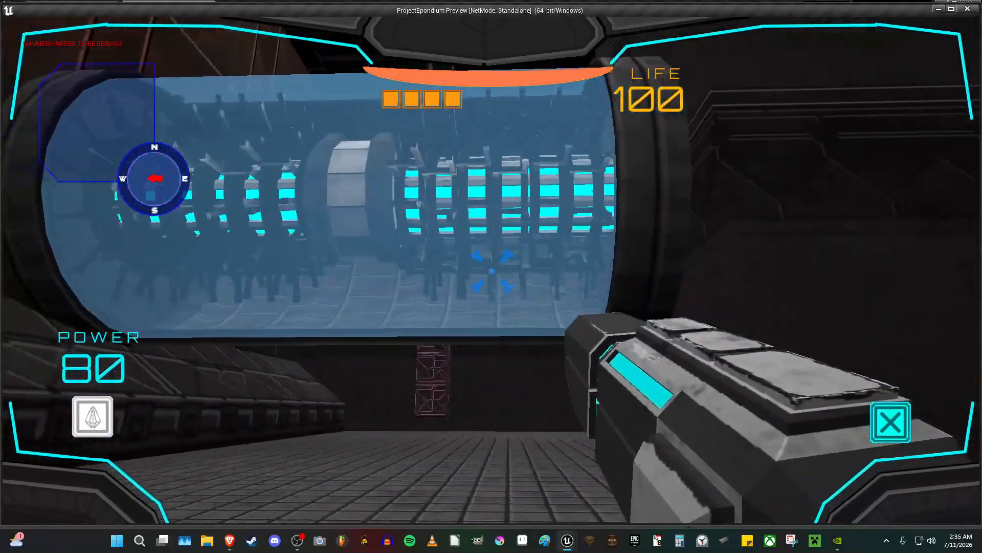
key(s)
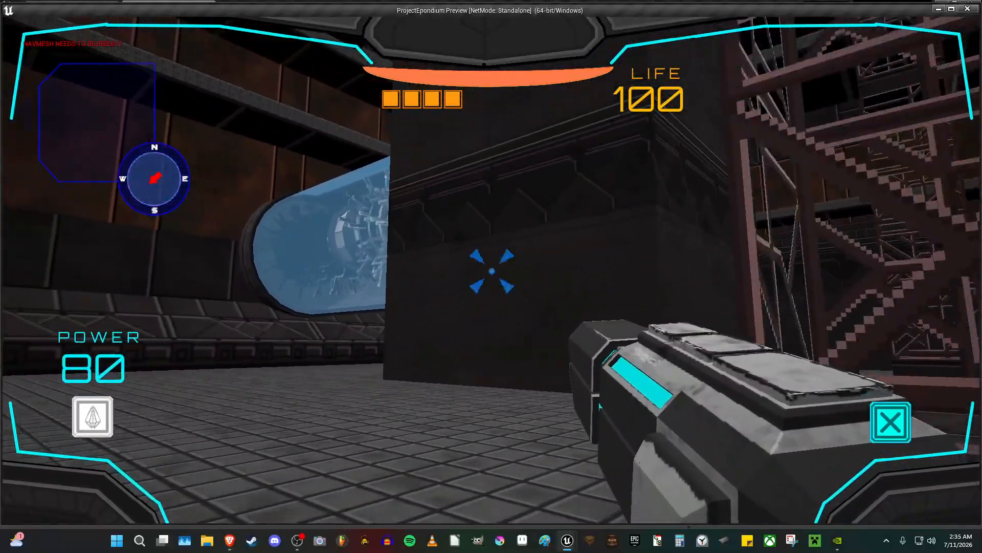
key(w)
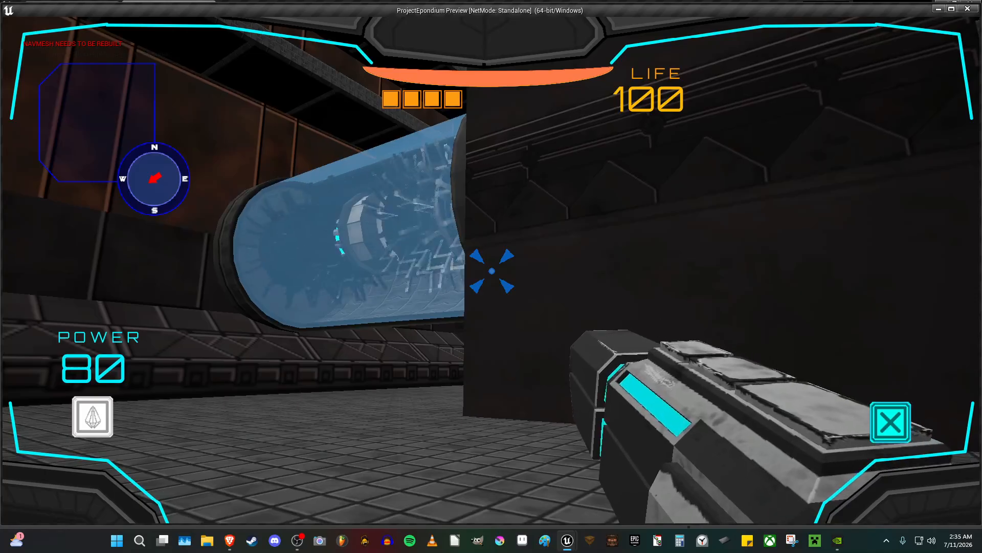
key(d)
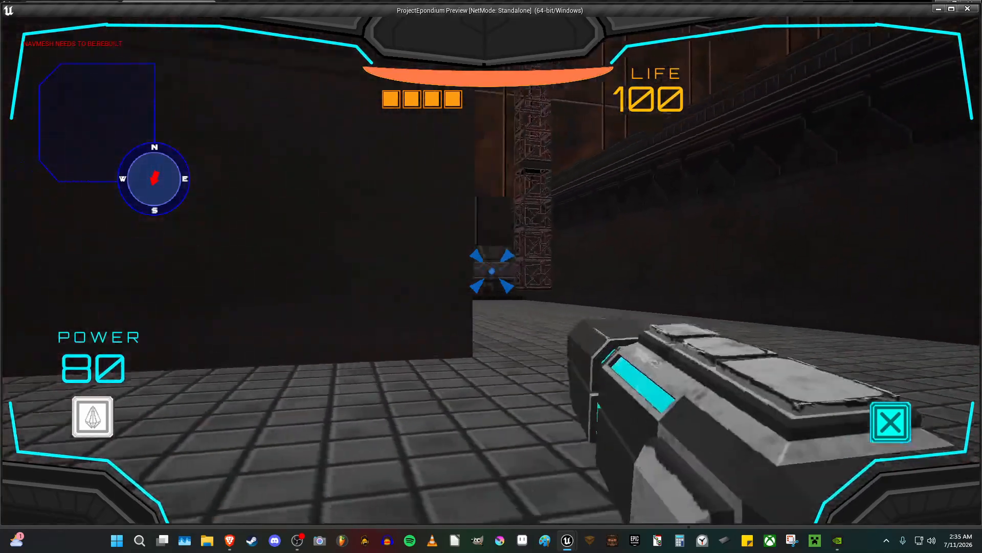
key(d)
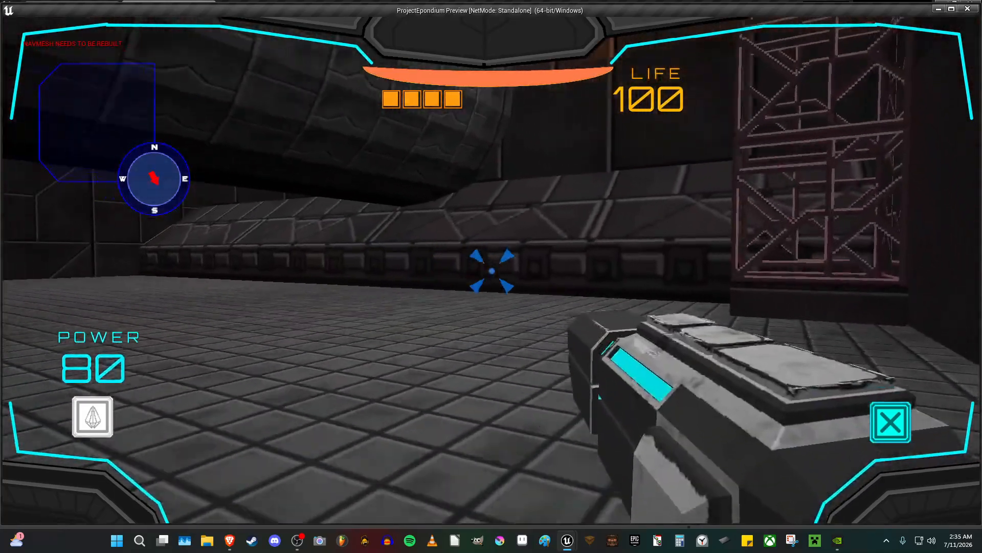
key(w)
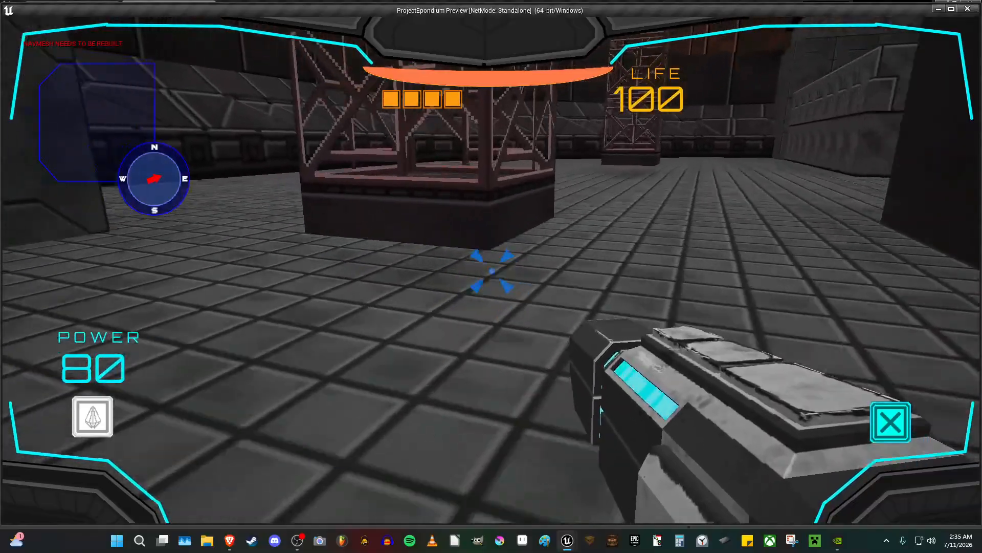
click(492, 271)
key(w)
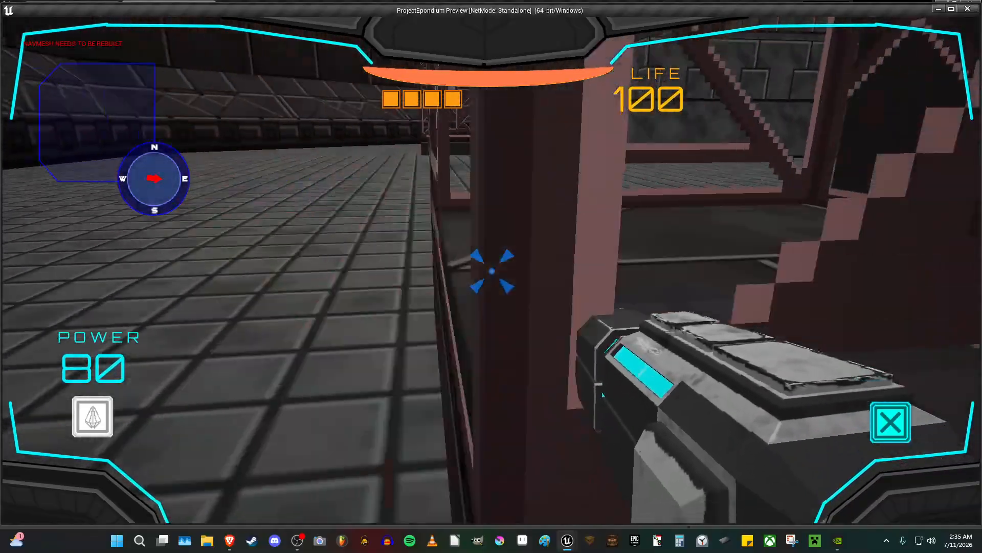
key(Escape)
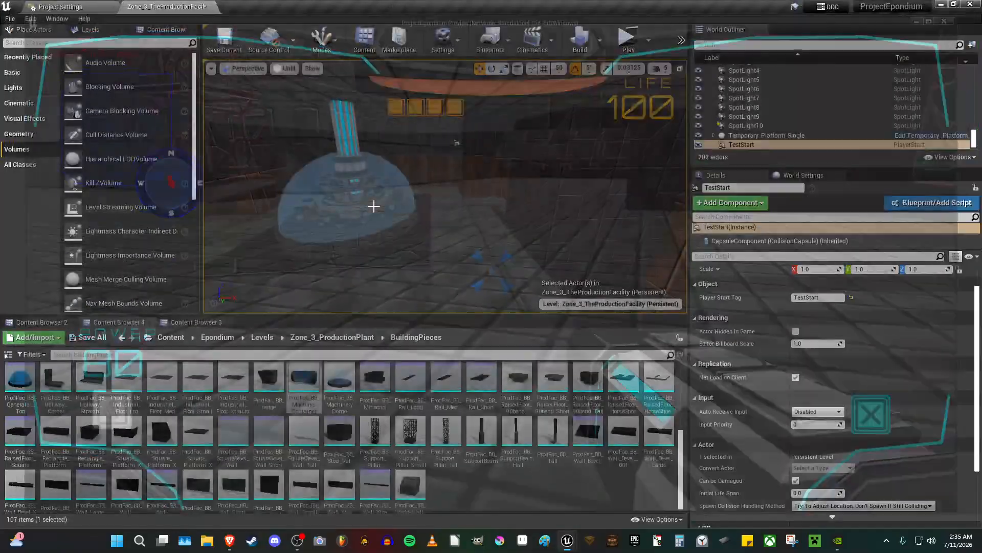
Select six extra-large industrial floor pieces of the battery production room's lower floor and raise them together.
right_drag(399, 226, 461, 261)
key(w)
right_drag(445, 187, 460, 169)
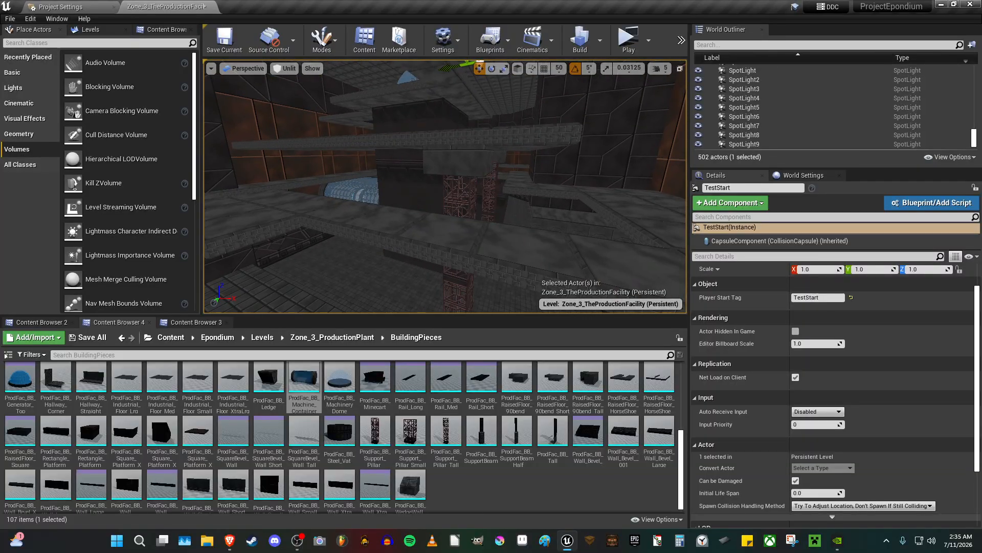
click(458, 184)
key(w)
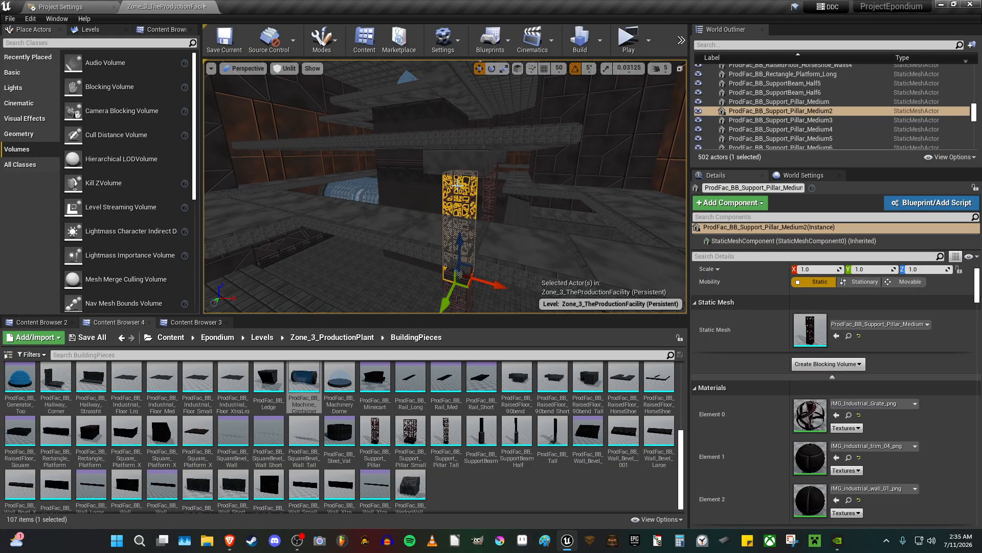
right_drag(458, 184, 463, 220)
key(s)
key(q)
click(458, 182)
key(s)
click(449, 186)
key(w)
ctrl+click(443, 202)
key(w)
ctrl+click(433, 219)
key(w)
ctrl+click(462, 221)
key(w)
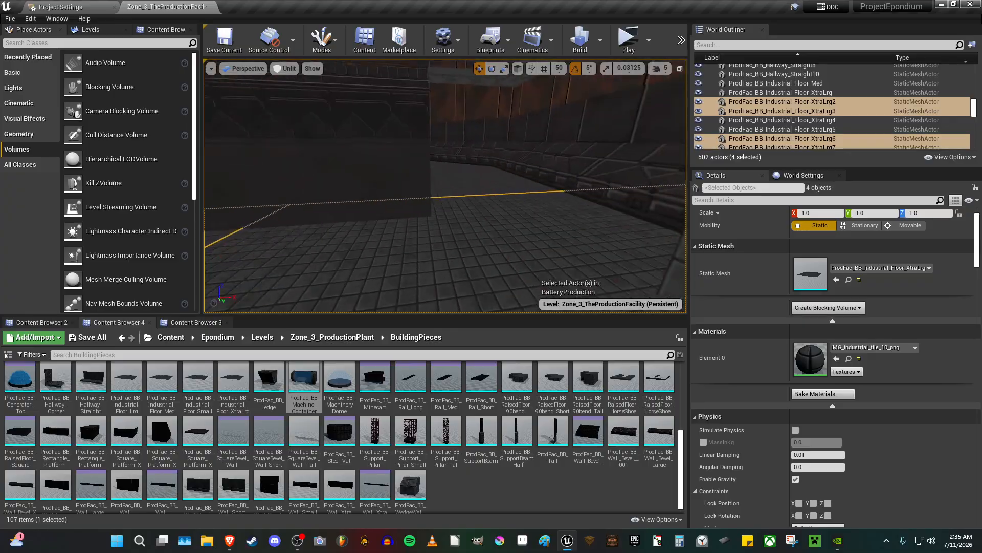
key(w)
right_drag(489, 178, 445, 197)
ctrl+click(483, 199)
key(w)
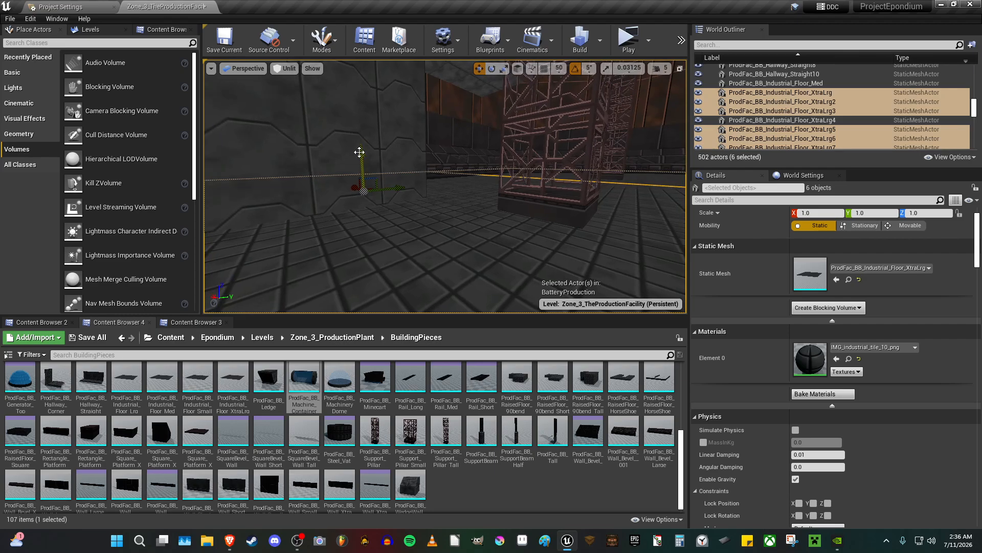
drag(358, 151, 358, 102)
key(Escape)
Play-test the room from the upper platform, inspecting the raised lower floor, walkways and machine container, and end the preview.
right_drag(444, 197, 488, 139)
key(s)
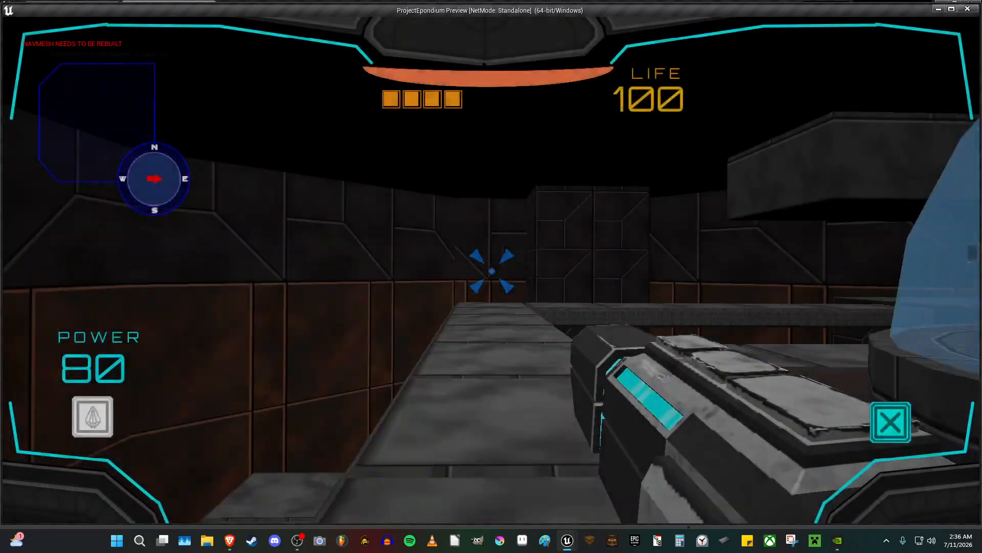
key(w)
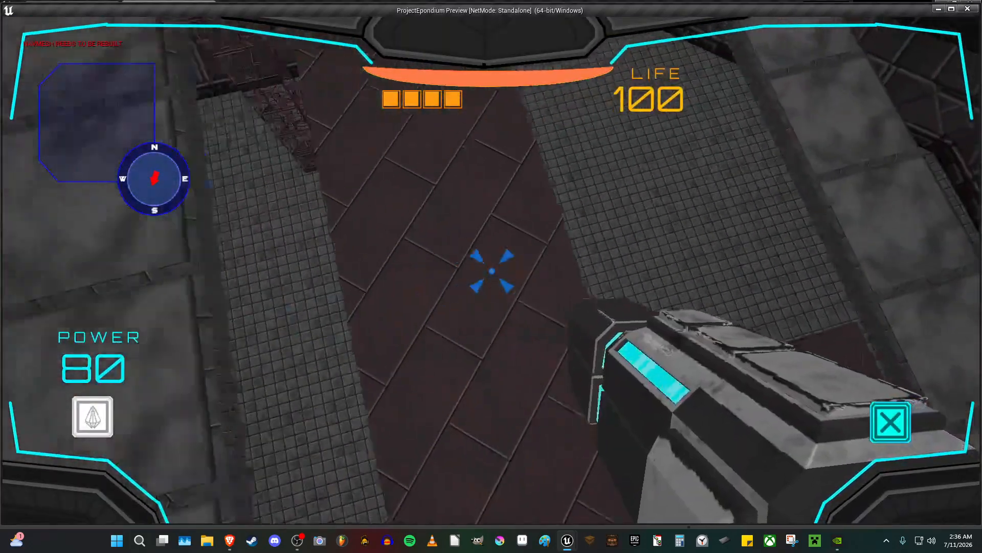
key(w)
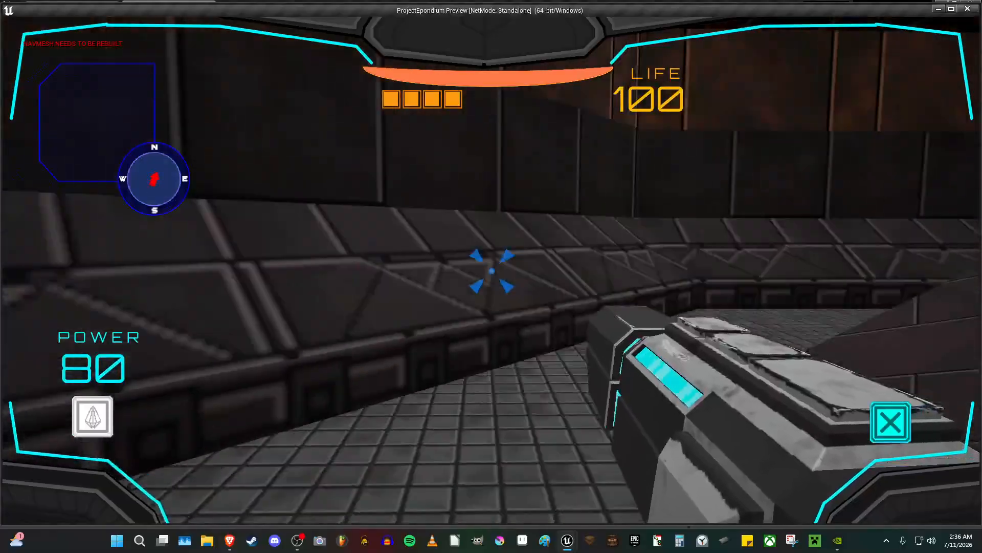
key(w)
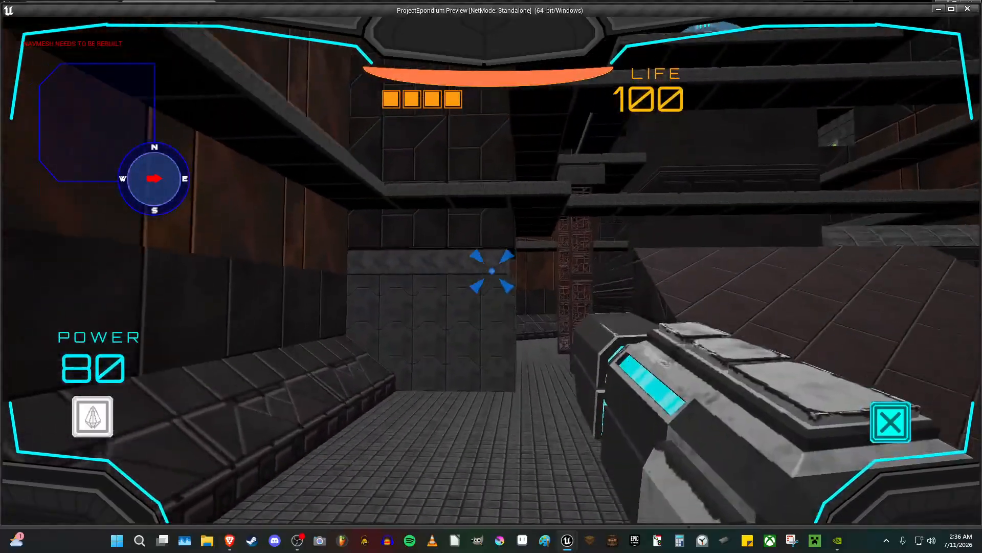
key(w)
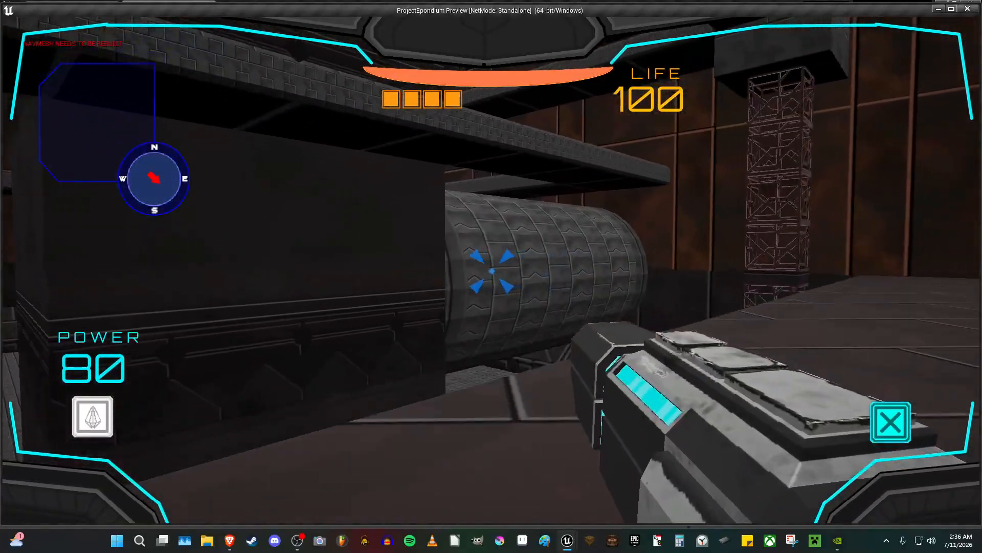
key(w)
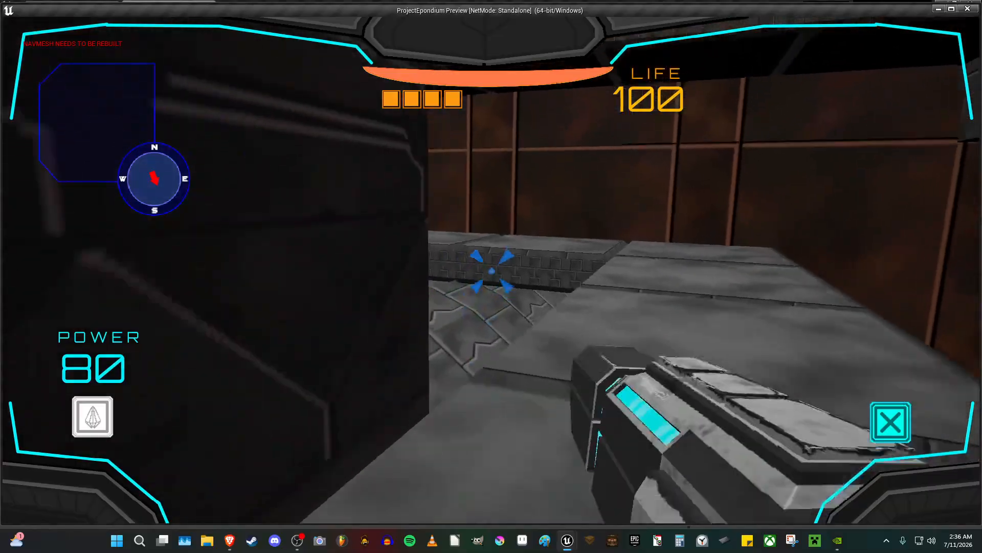
key(w)
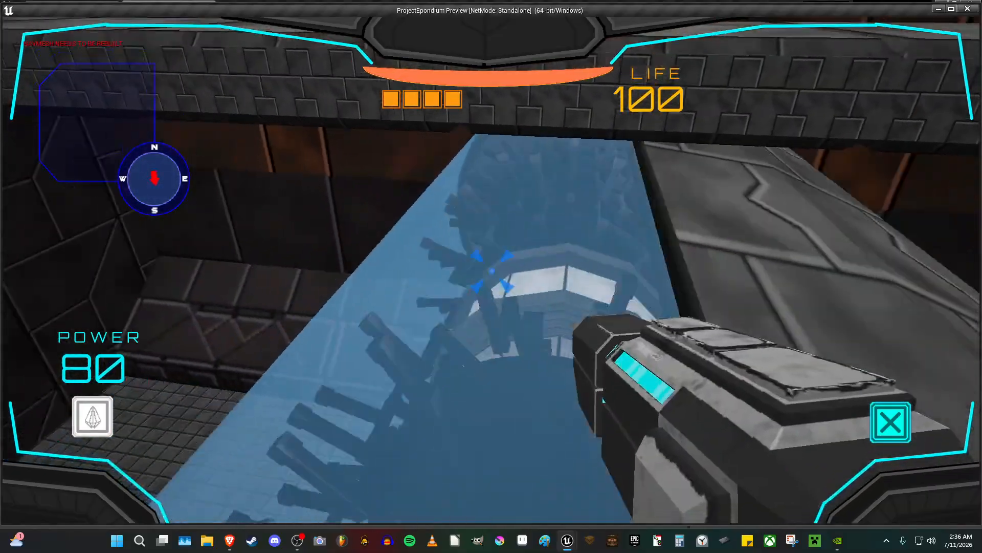
key(w)
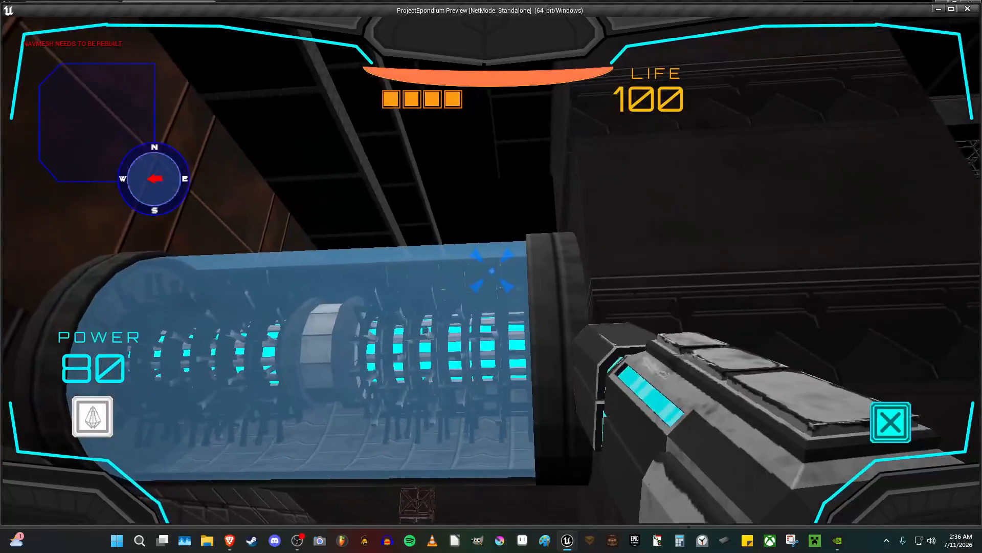
key(Escape)
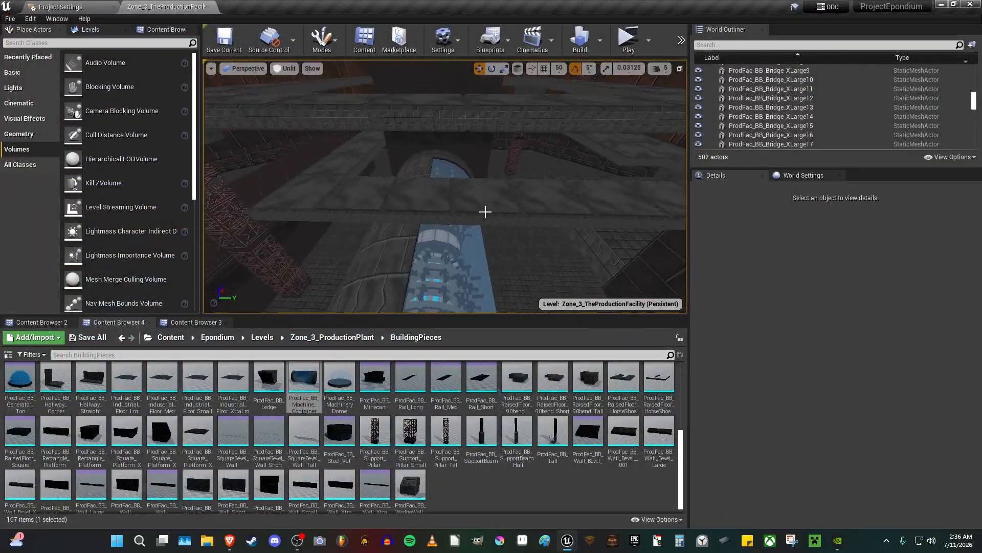
Place two copies of the extra-large bridge, turned 90 degrees, side by side over the large pipe beside the wall.
click(485, 211)
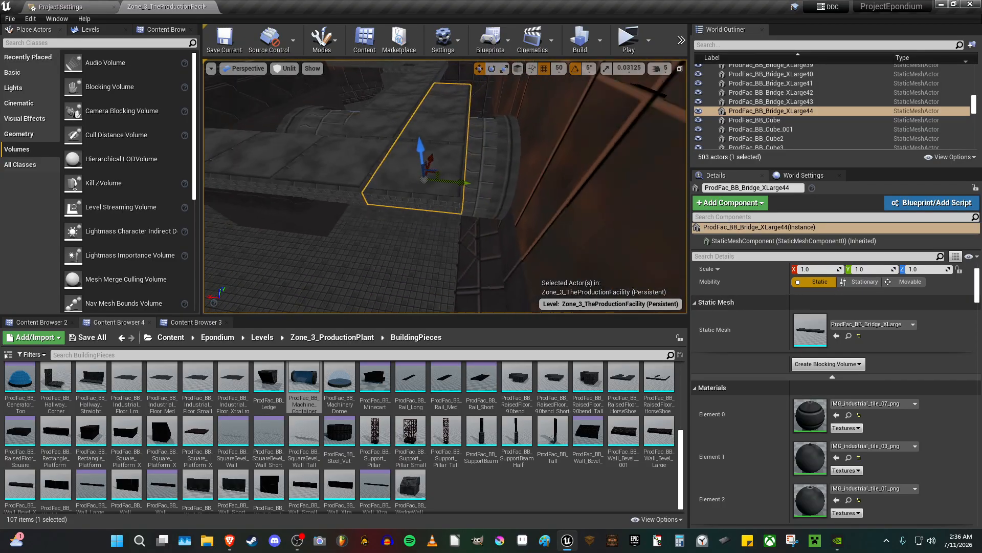
right_drag(465, 184, 467, 185)
right_drag(530, 189, 528, 141)
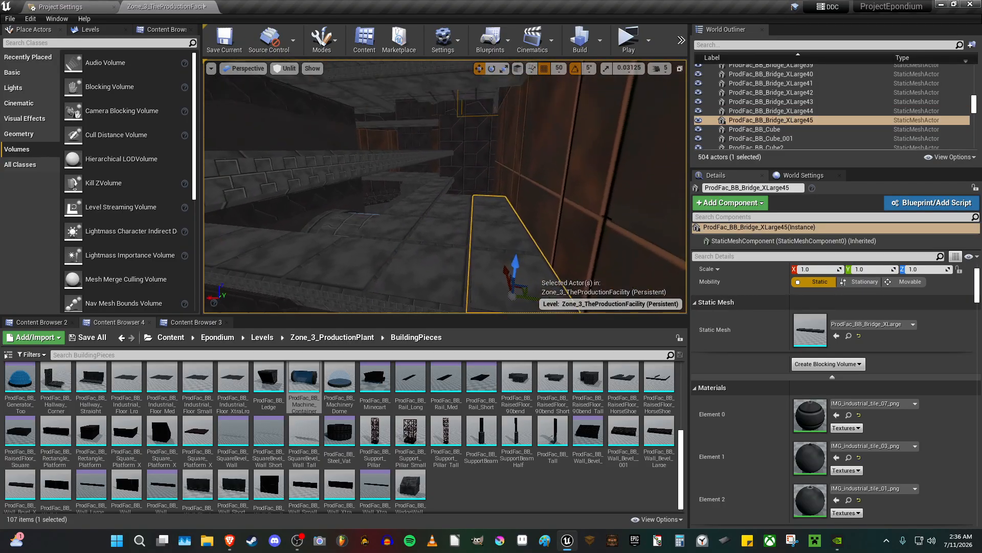
right_drag(512, 184, 481, 206)
Replace the extra-large bridge between the machine block and the pipe with a ProdFac_BB_Bridge_Medium at the same location.
click(509, 189)
key(a)
key(d)
scroll(782, 294, up, 3)
right_click(753, 287)
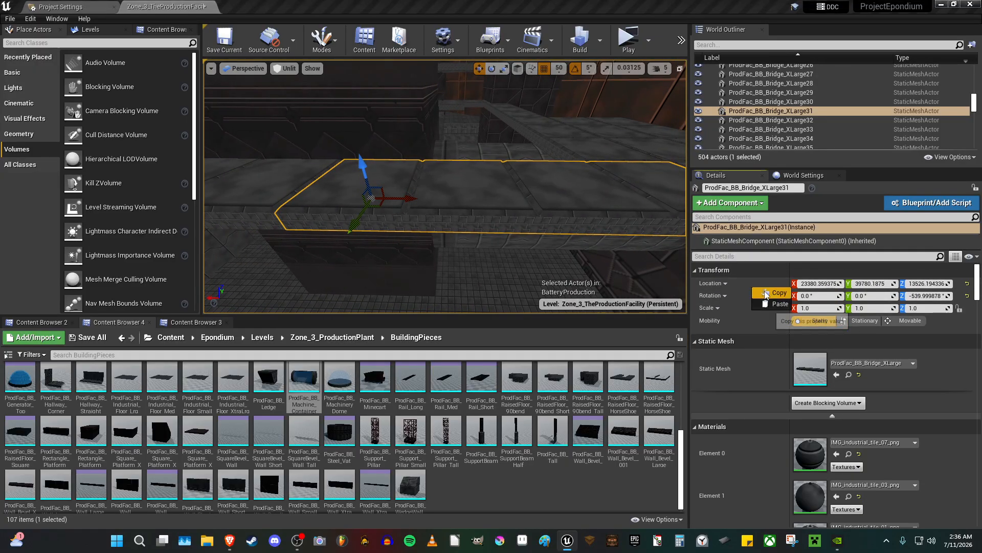
click(764, 296)
right_drag(588, 225, 568, 233)
key(Delete)
scroll(449, 443, up, 2)
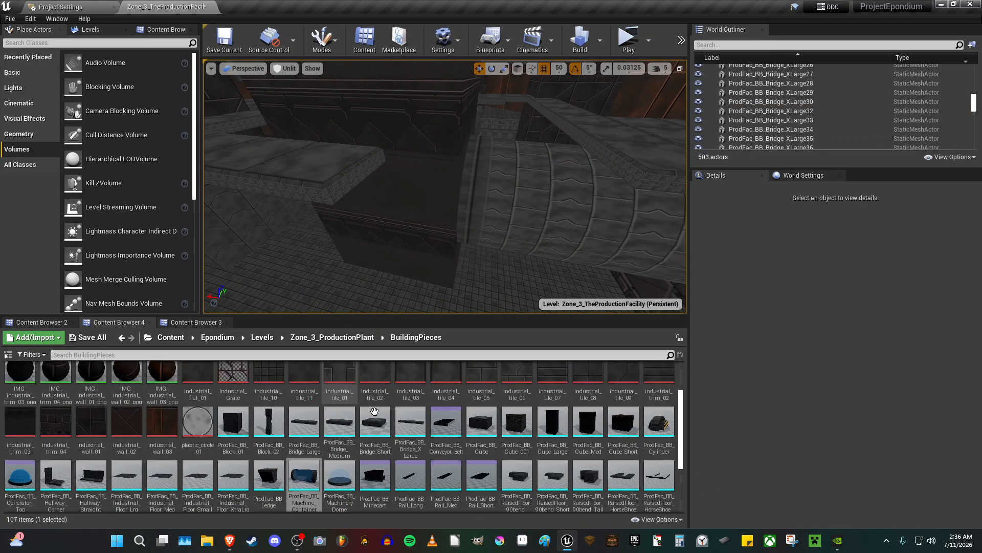
drag(340, 471, 364, 160)
right_click(766, 284)
click(792, 300)
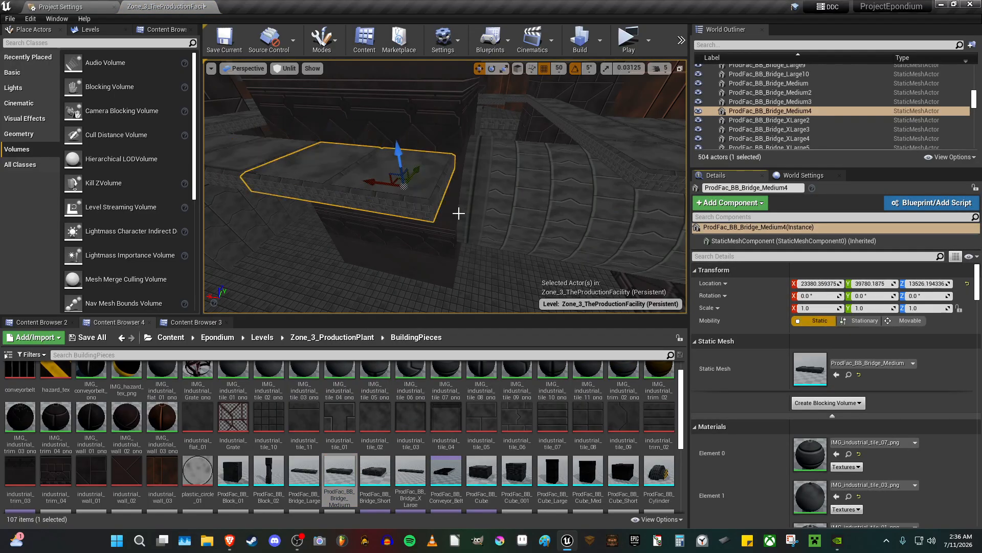
Duplicate the two turned extra-large bridges over the pipe toward the medium bridge to widen the walkway.
right_drag(459, 188, 562, 176)
click(608, 189)
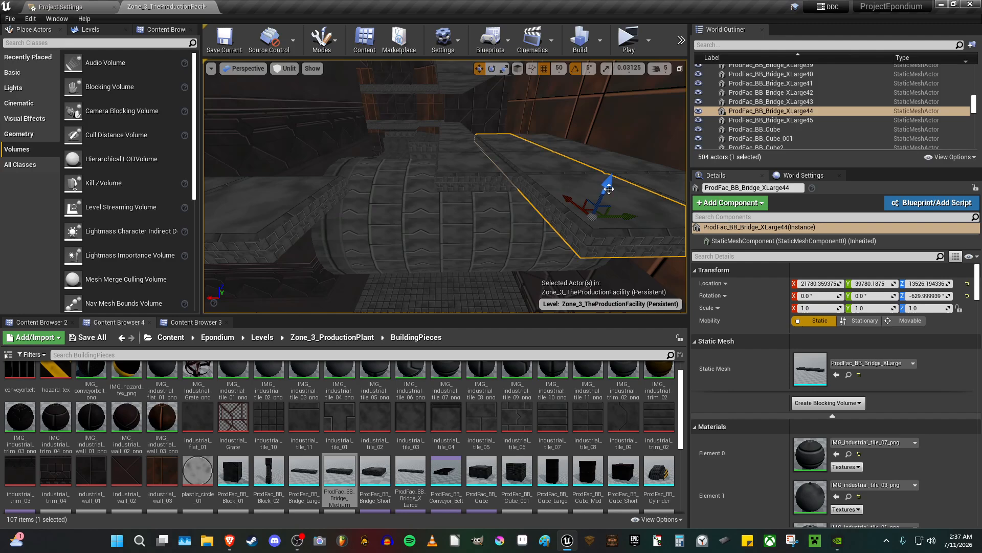
ctrl+click(638, 174)
click(577, 198)
alt+drag(622, 215, 361, 217)
right_drag(327, 209, 241, 205)
Replace the medium bridge with a ProdFac_BB_Bridge_Short and adjust the neighbouring turned extra-large bridge's position beside it.
click(454, 200)
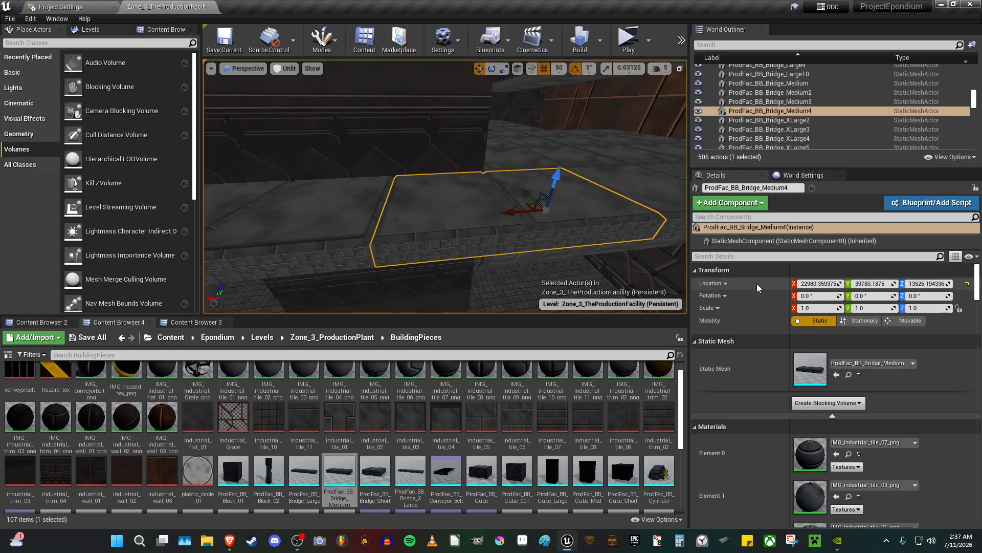
scroll(503, 275, up, 3)
key(Delete)
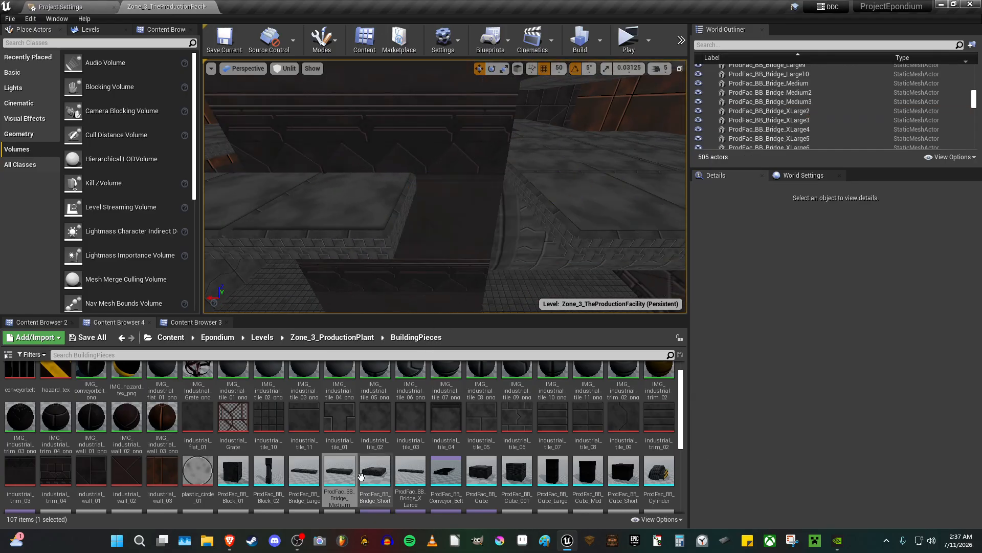
drag(375, 473, 439, 226)
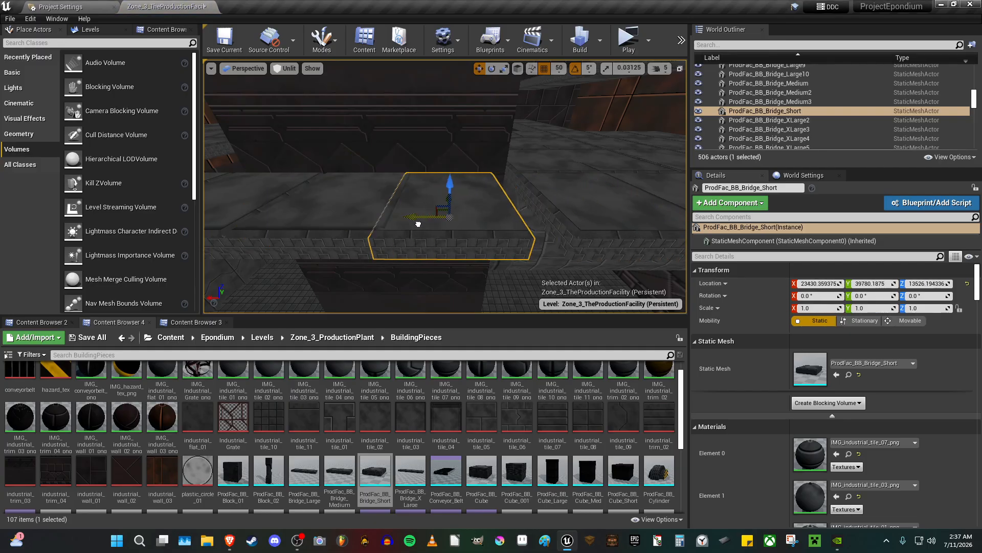
mouse_move(418, 197)
right_down()
mouse_move(431, 196)
mouse_move(417, 197)
right_up()
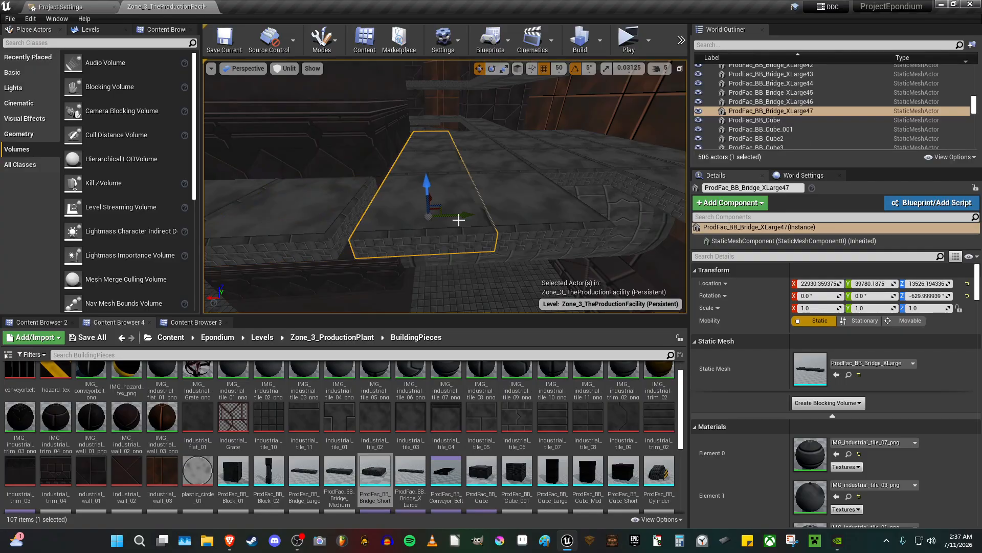
drag(459, 217, 454, 217)
right_drag(454, 217, 420, 188)
key(Escape)
Duplicate the short bridge along the walkway to X location 22180.359375 and clear the selection.
click(429, 187)
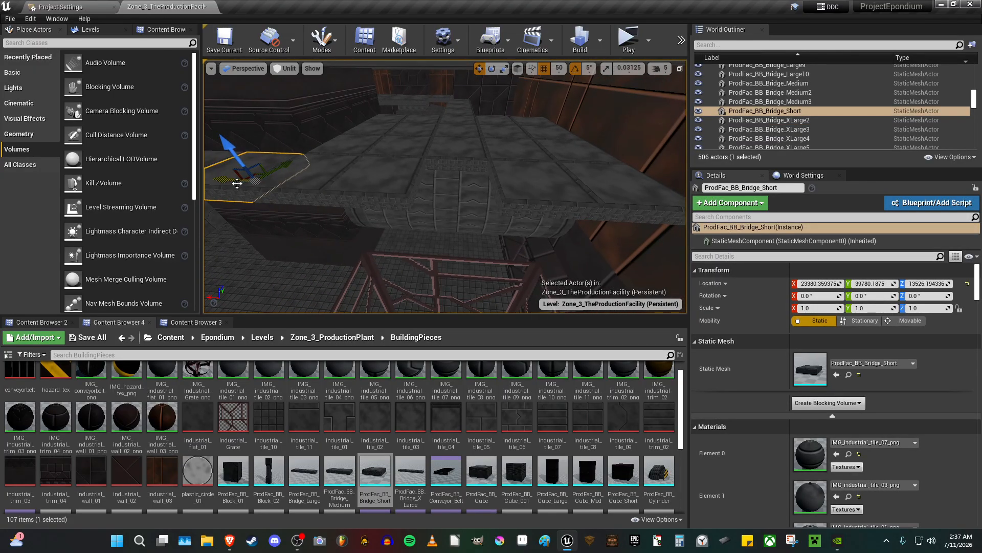
alt+drag(237, 183, 318, 182)
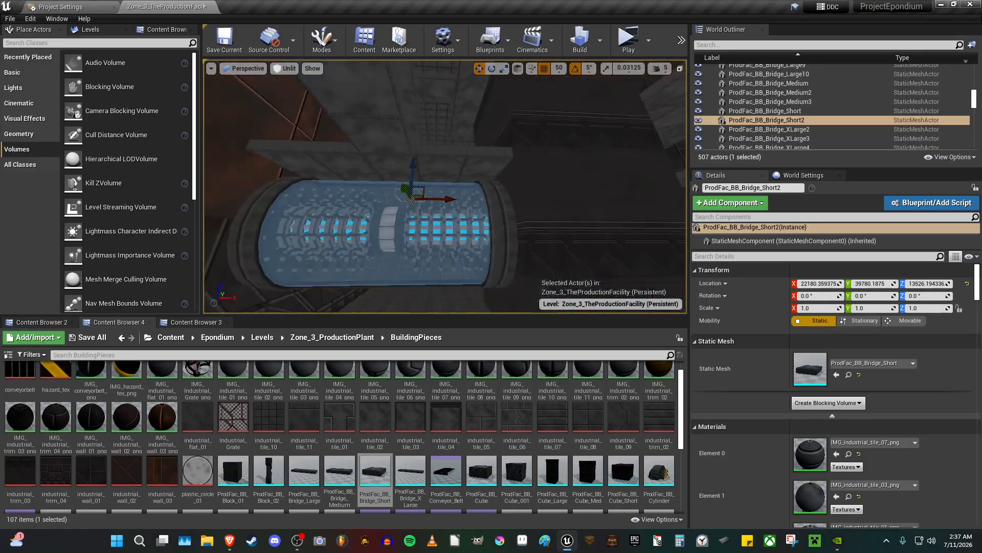
right_drag(451, 186, 441, 187)
key(Escape)
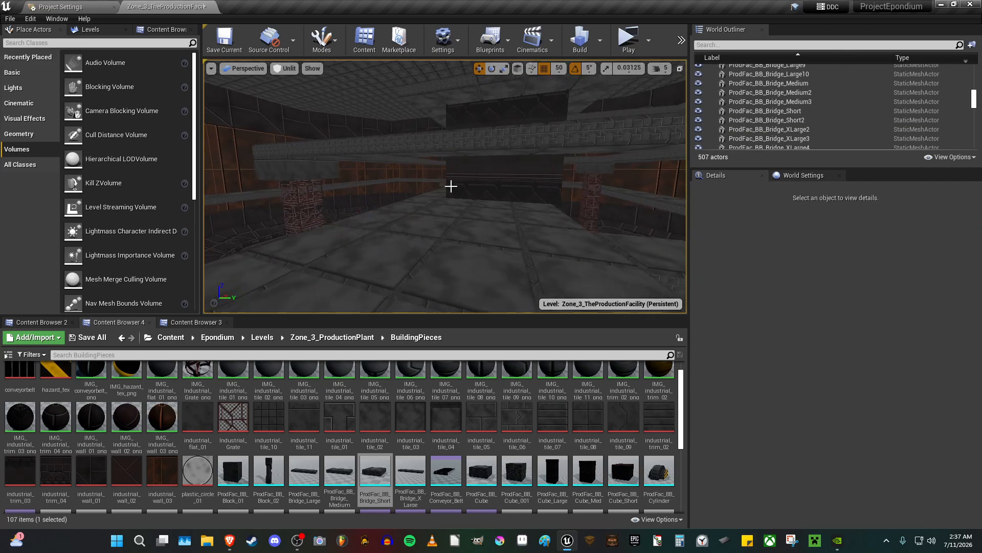
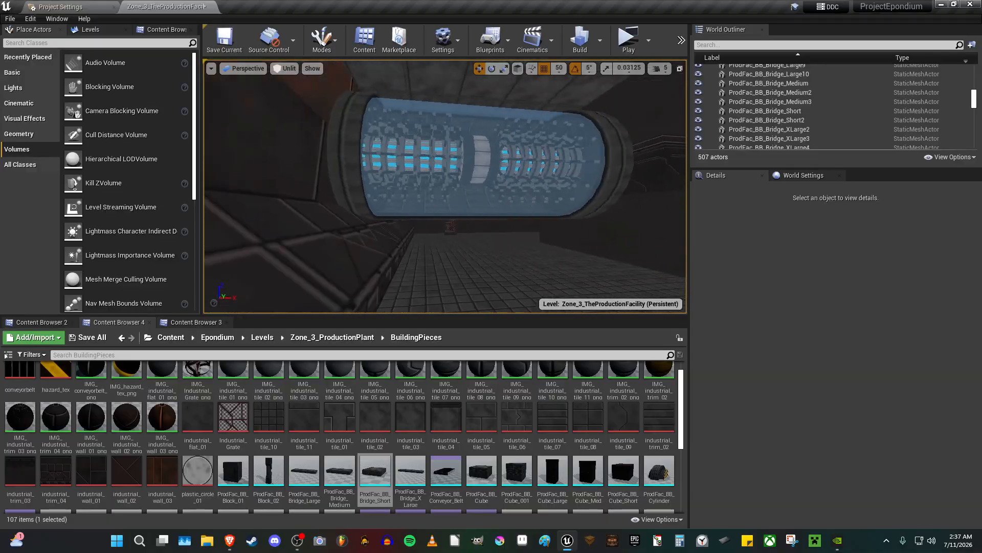
Select the ProdFac_BB_Machine_Container together with the molten steel pipe inside it and the rings Machinery_4 through Machinery_10.
click(516, 213)
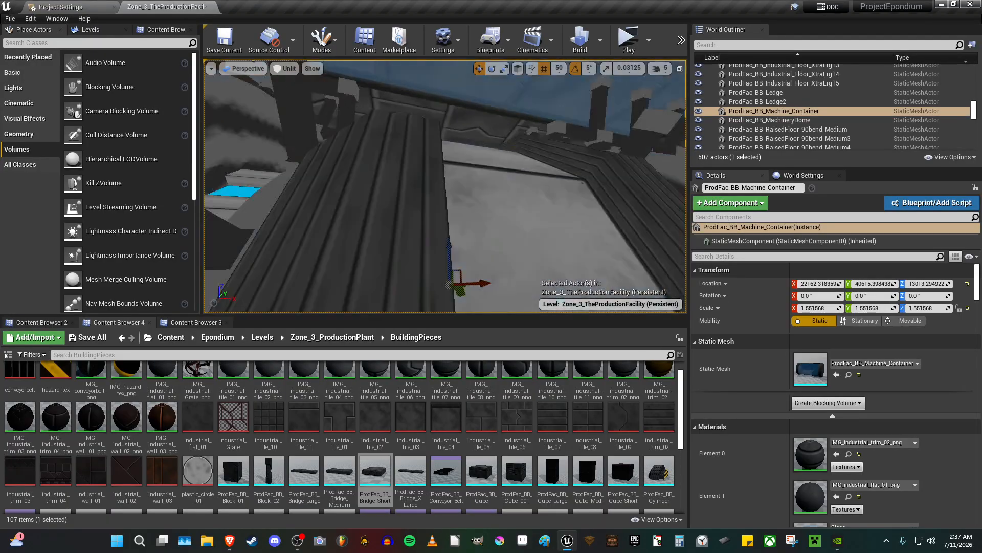
ctrl+click(496, 178)
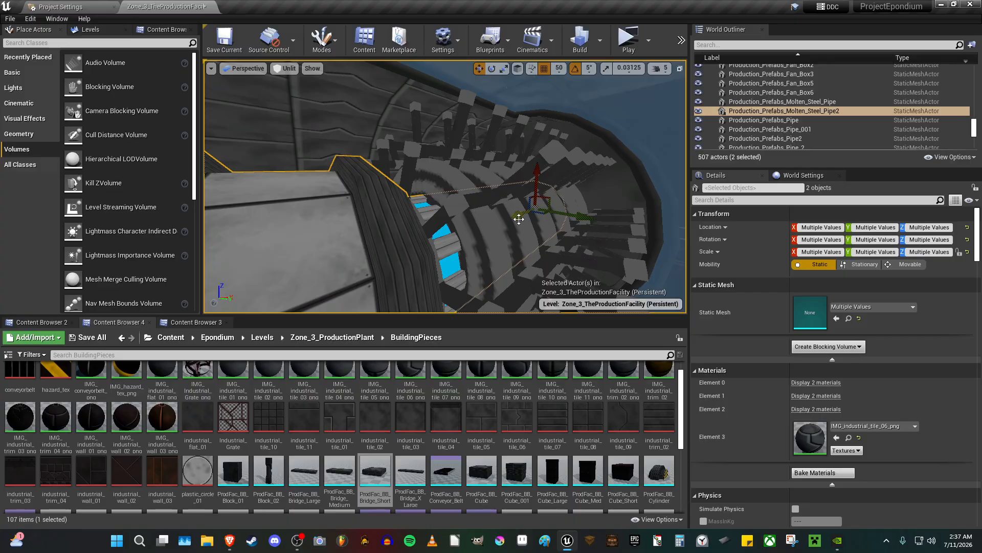
ctrl+click(542, 221)
ctrl+click(478, 228)
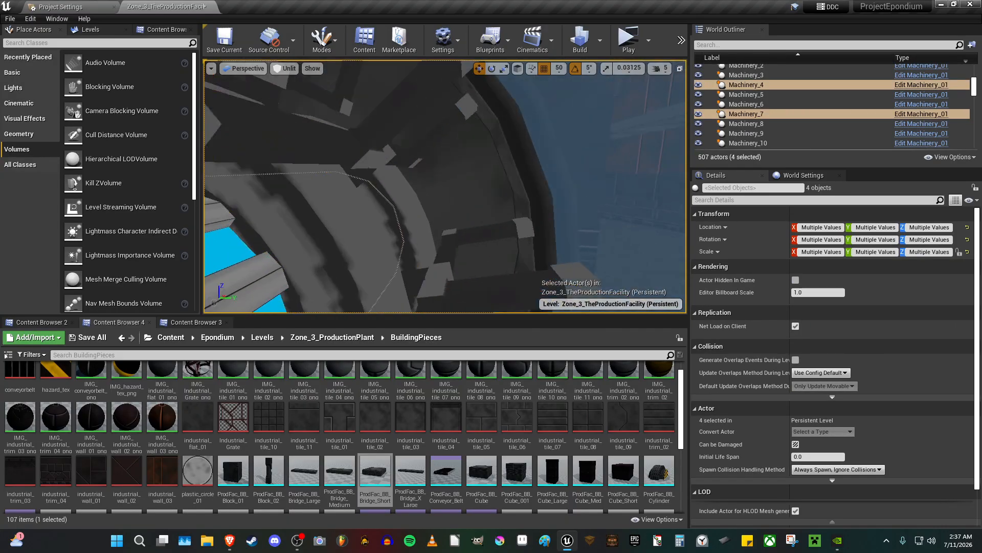
ctrl+click(490, 196)
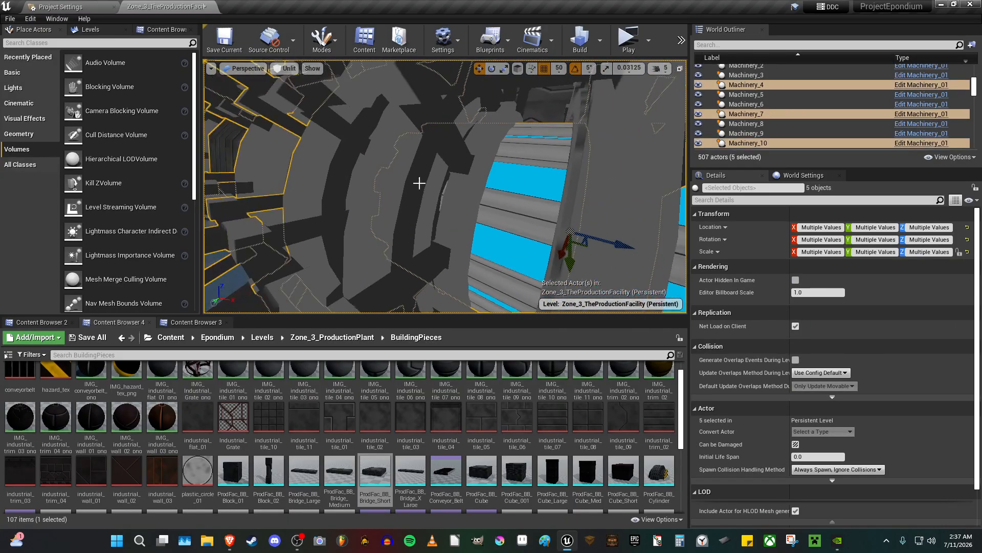
ctrl+click(420, 183)
right_drag(420, 183, 440, 189)
ctrl+click(754, 104)
ctrl+click(752, 95)
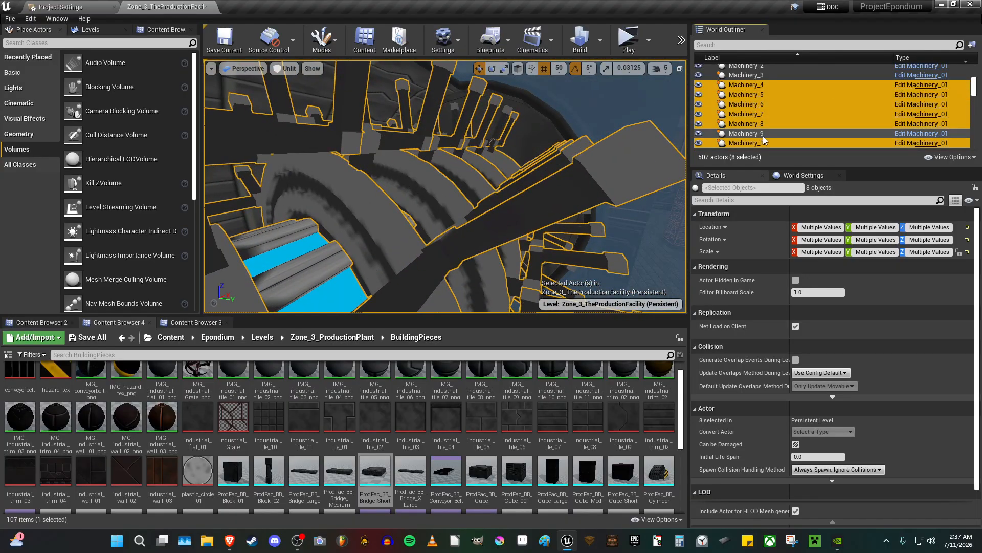
ctrl+click(755, 134)
Check whether Machinery_3 belongs to the container, drop it from the selection, and toggle the selected actors' visibility to find missed rings.
ctrl+click(747, 75)
key(f)
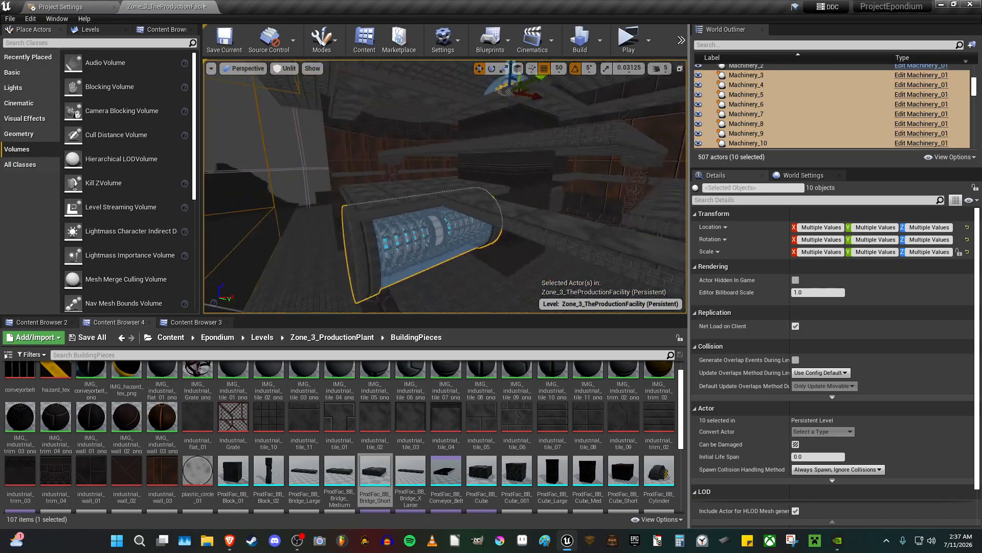
right_drag(445, 186, 399, 202)
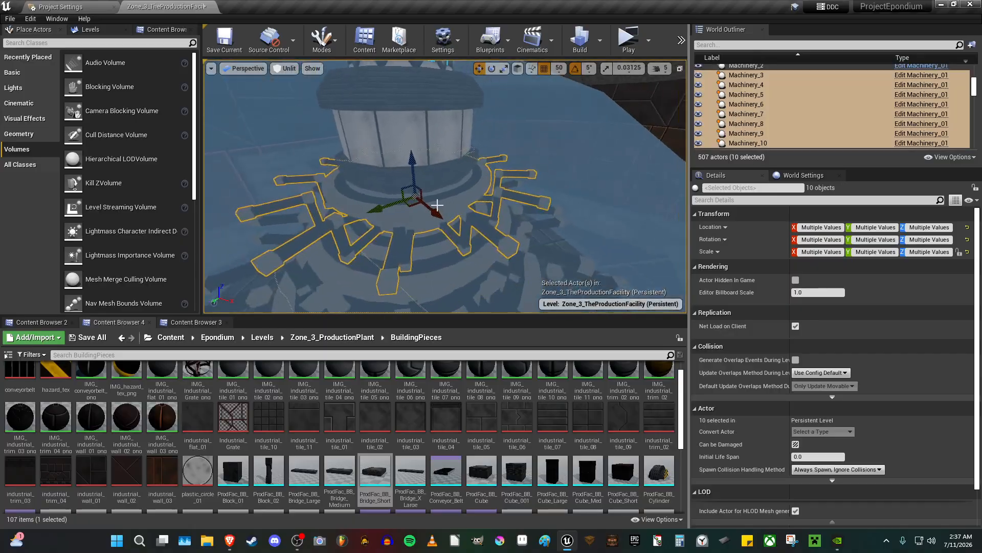
ctrl+click(504, 196)
right_drag(504, 195, 541, 207)
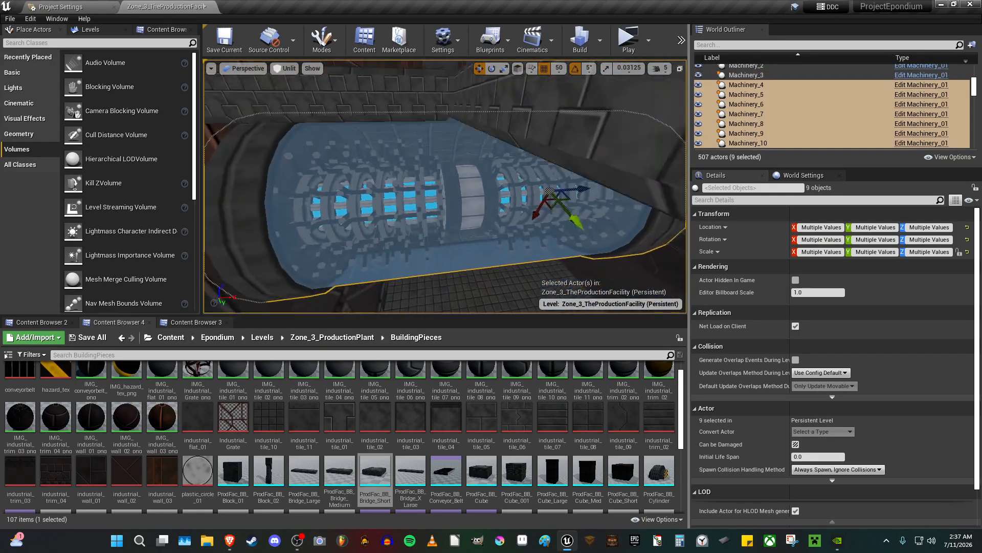
click(699, 121)
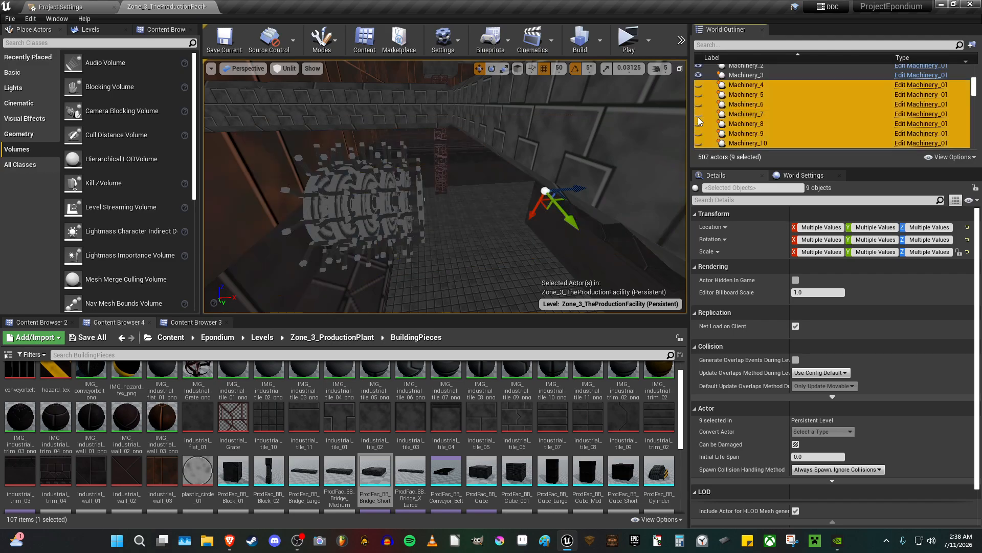
click(699, 118)
right_drag(483, 202, 483, 202)
key(w)
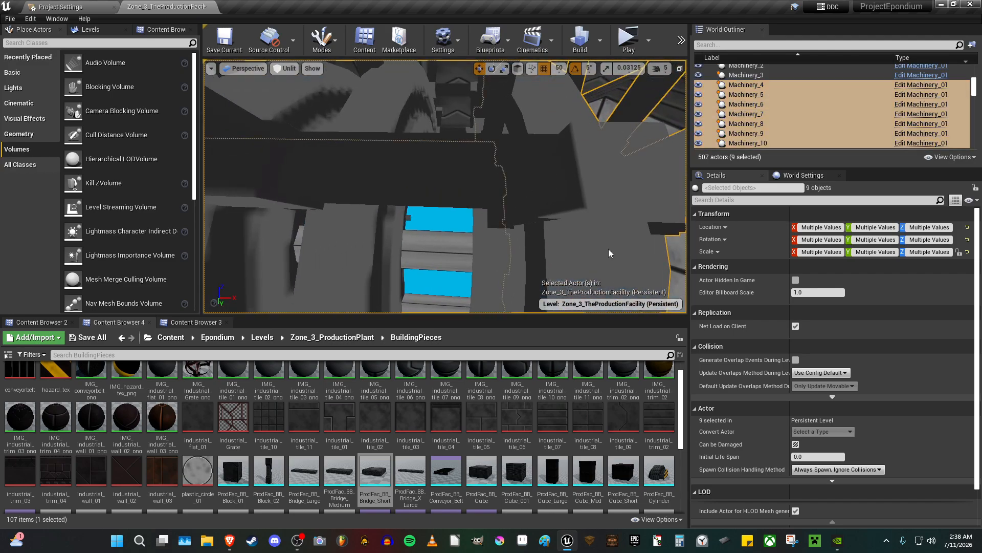
Add the remaining container rings Machinery_11 through Machinery_15 to the selection and check it by toggling visibility.
ctrl+click(537, 247)
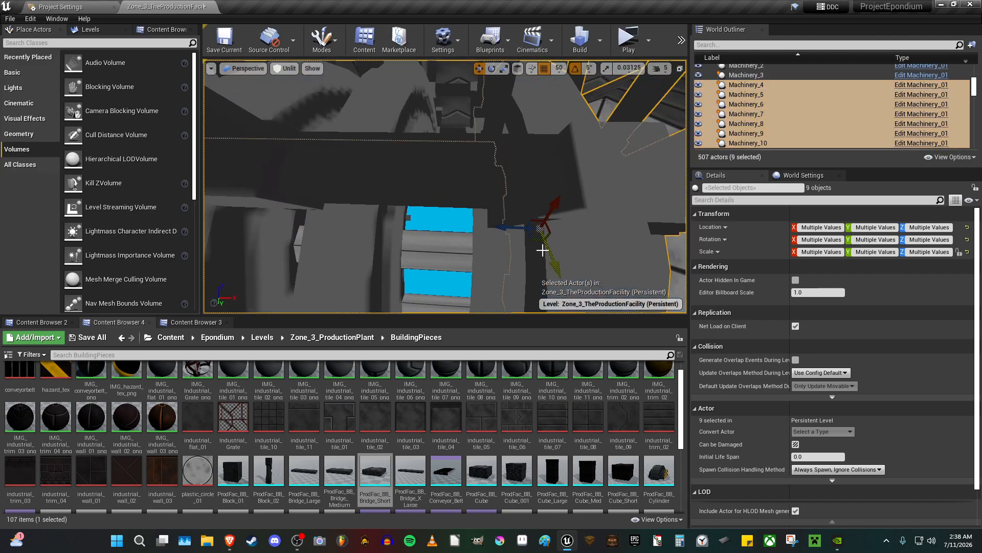
ctrl+click(302, 239)
right_drag(324, 231, 302, 232)
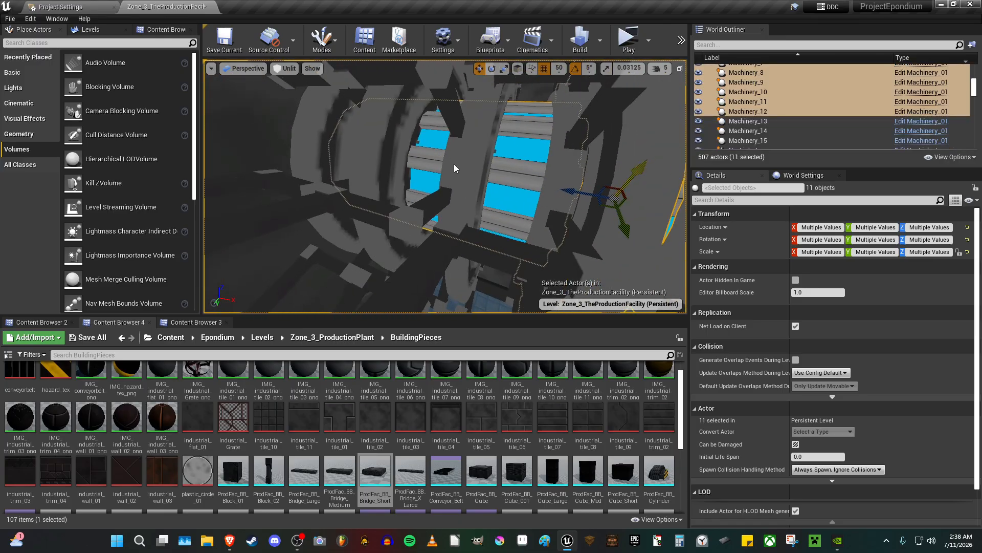
ctrl+click(371, 148)
right_drag(331, 145, 401, 163)
ctrl+click(451, 193)
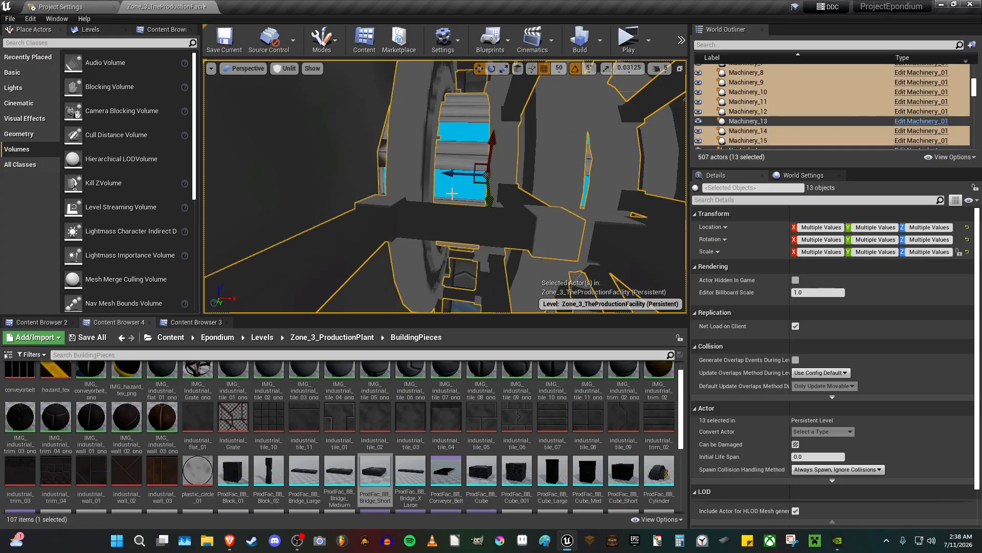
right_drag(452, 193, 463, 194)
ctrl+click(747, 121)
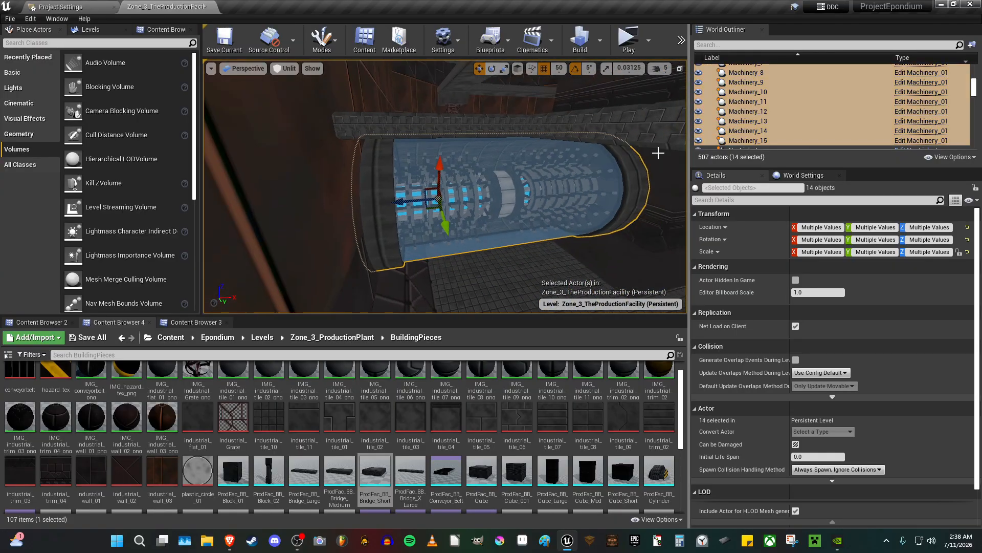
click(698, 120)
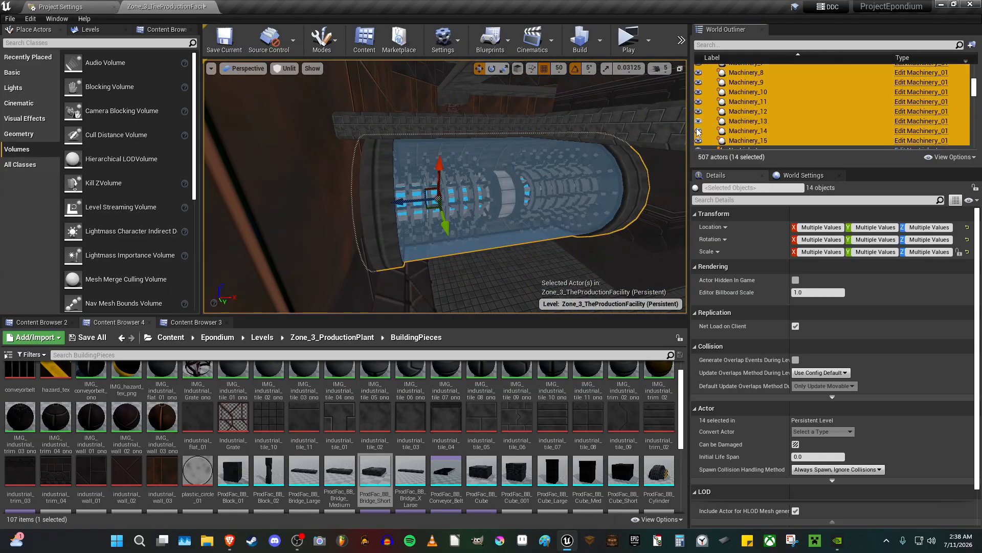
mouse_move(573, 153)
right_down()
mouse_move(521, 154)
mouse_move(573, 156)
right_up()
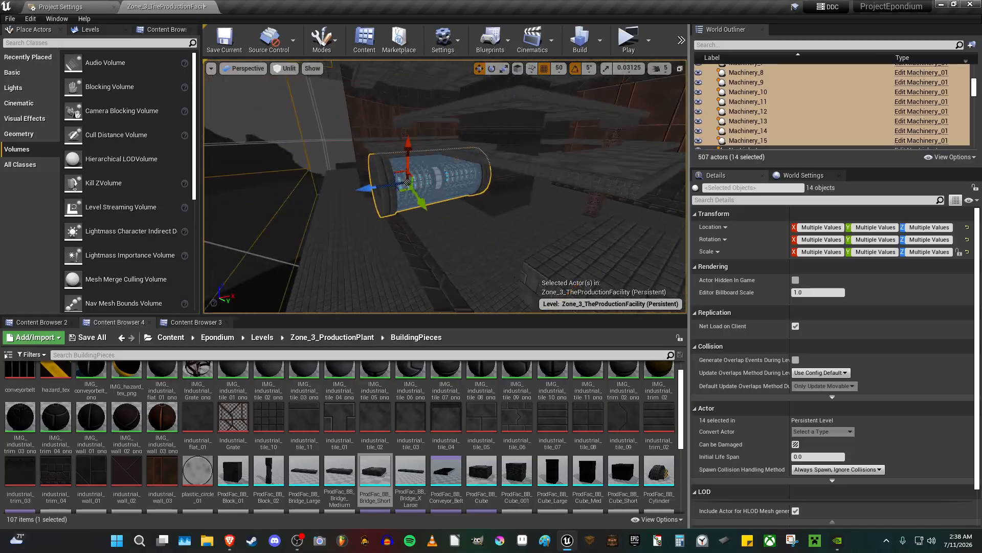
Group the selected machine container, its pipe and all its rings into one group.
right_drag(357, 205, 409, 202)
right_click(357, 204)
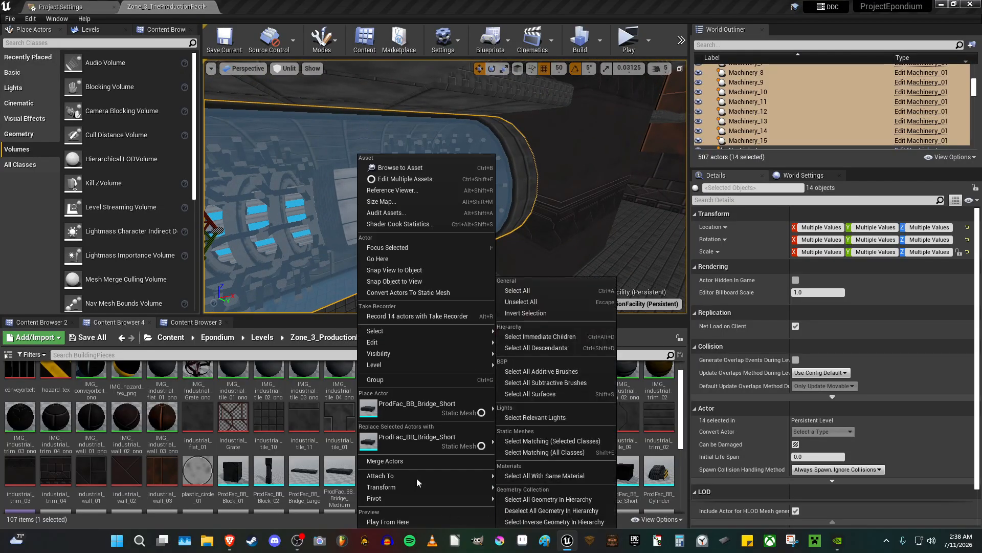
click(449, 380)
right_drag(450, 231, 377, 223)
key(f)
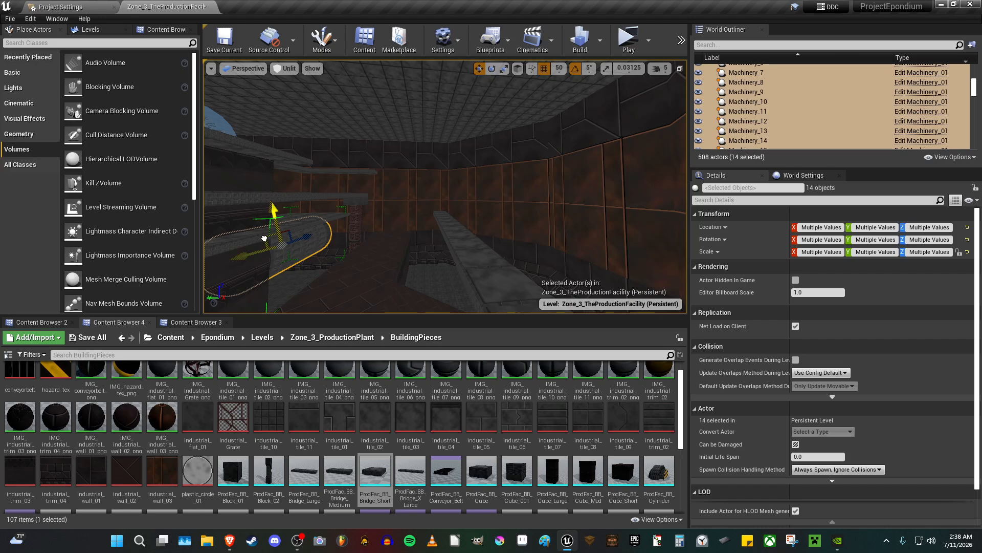
Duplicate the grouped machine container into the open area beside the walkways and rotate the copy to stand upright.
alt+drag(268, 240, 372, 217)
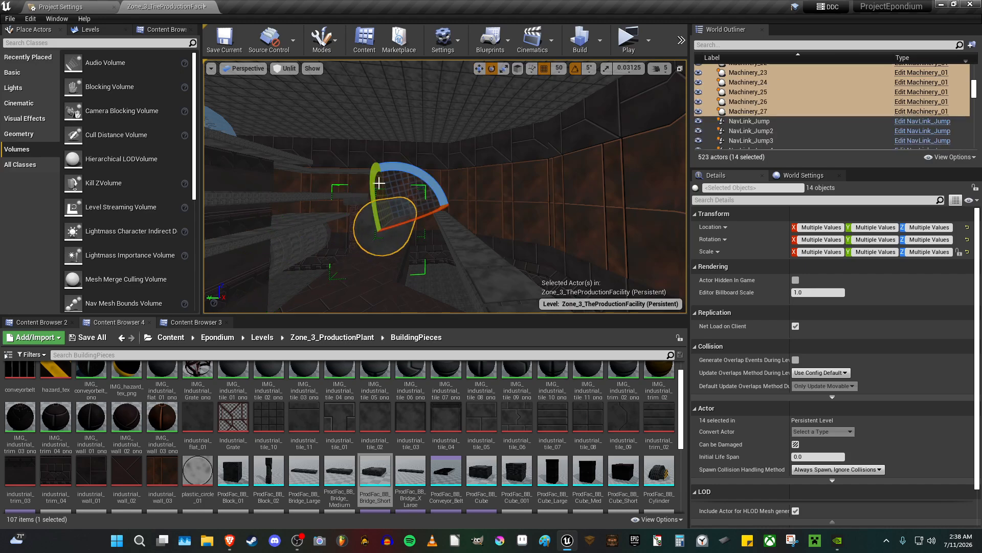
drag(359, 197, 366, 231)
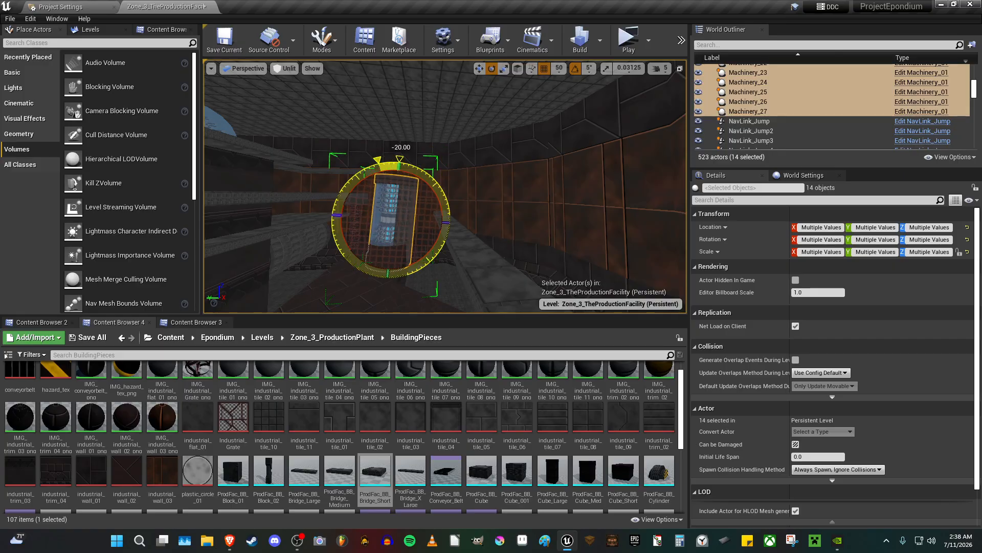
key(w)
right_drag(430, 179, 425, 190)
drag(426, 193, 418, 193)
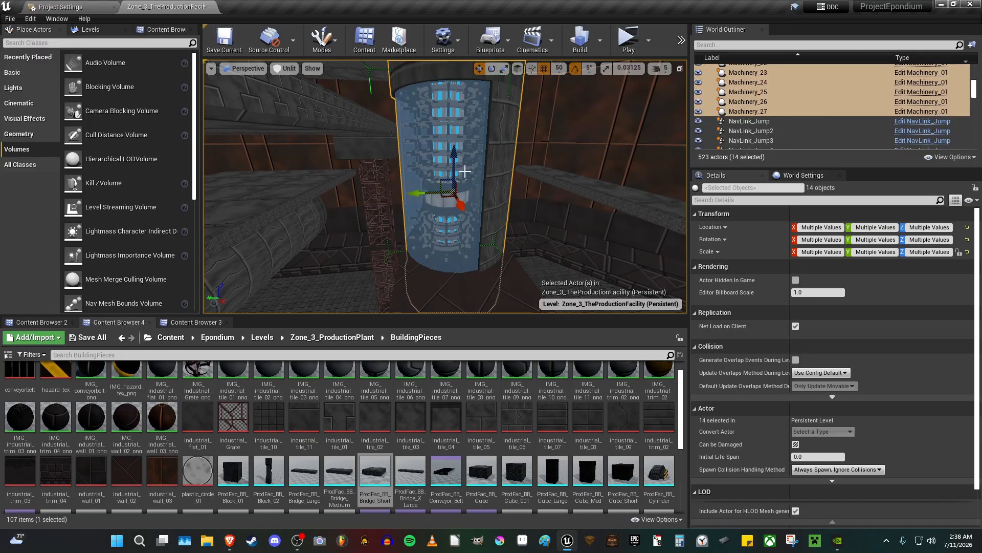
Raise the upright container copy out of the floor, turn it about its vertical axis, and clear the selection.
drag(465, 171, 457, 109)
right_drag(457, 113, 454, 137)
key(e)
drag(447, 211, 445, 210)
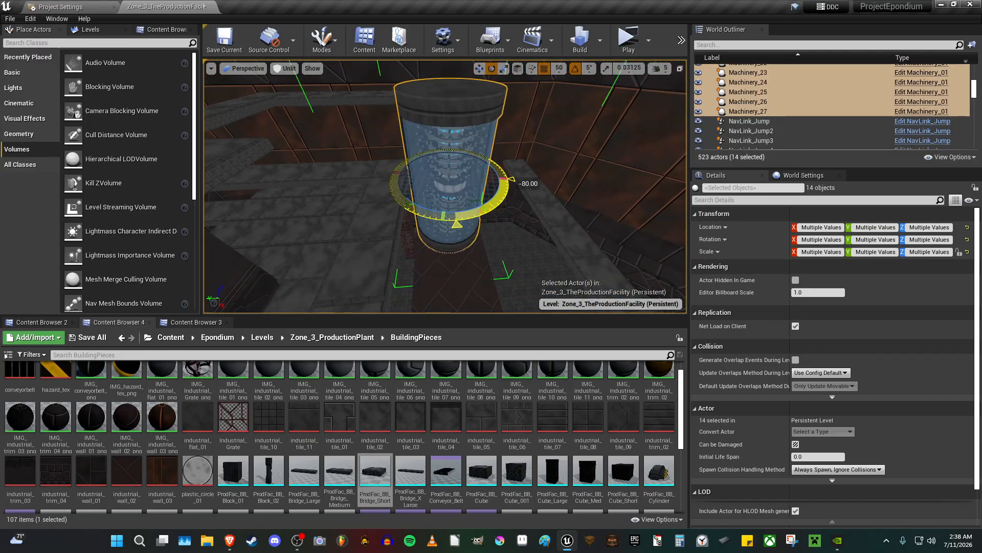
key(w)
right_drag(445, 210, 446, 175)
key(d)
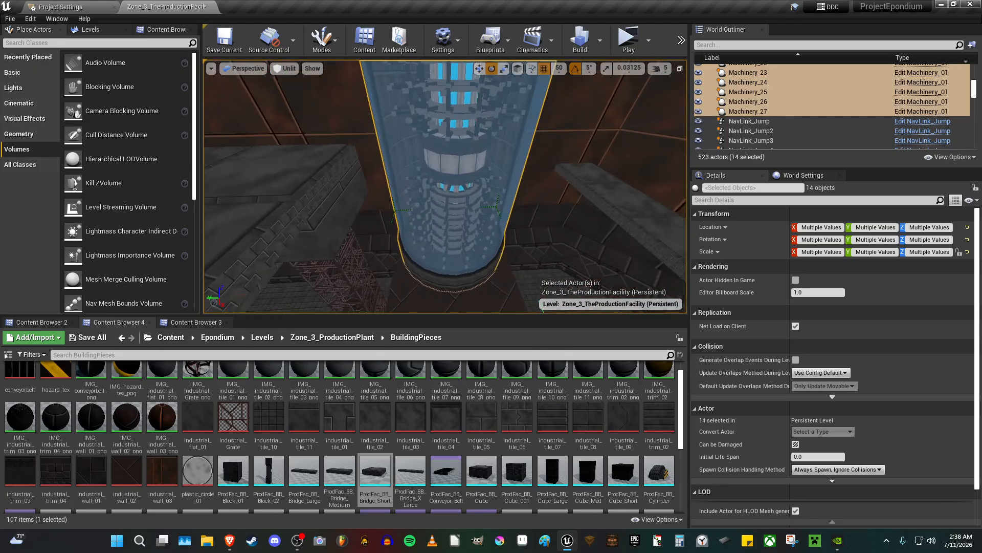
key(Escape)
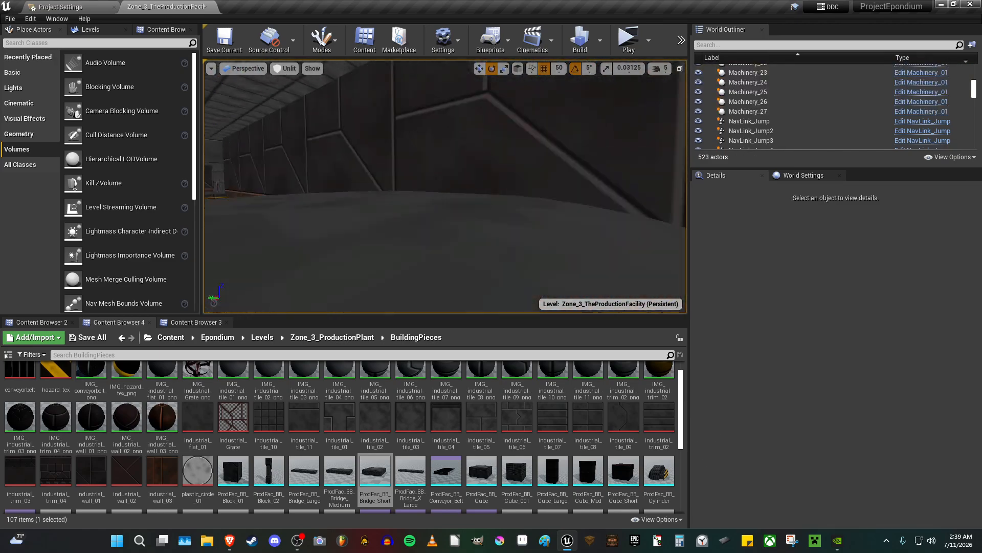
Select the ProdFac_BB_MachineryDome with its molten steel pipe and Machinery_01, Machinery_2 and Machinery_3, and group them.
click(368, 189)
key(f)
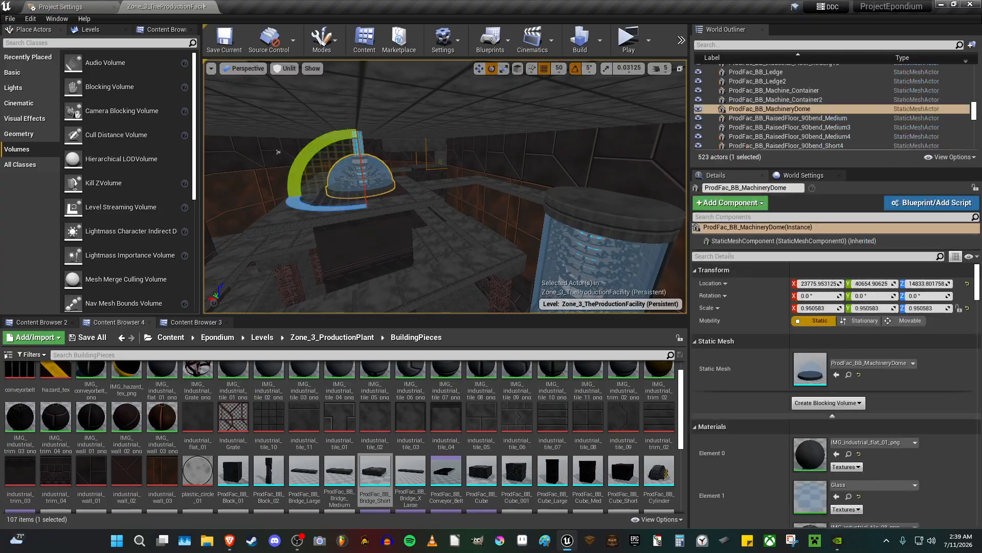
scroll(387, 187, up, 2)
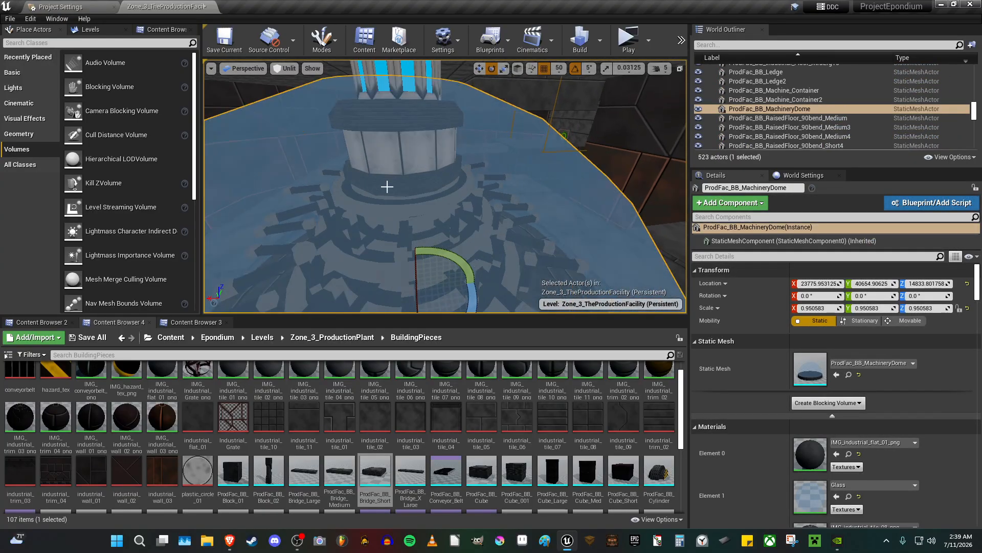
click(448, 202)
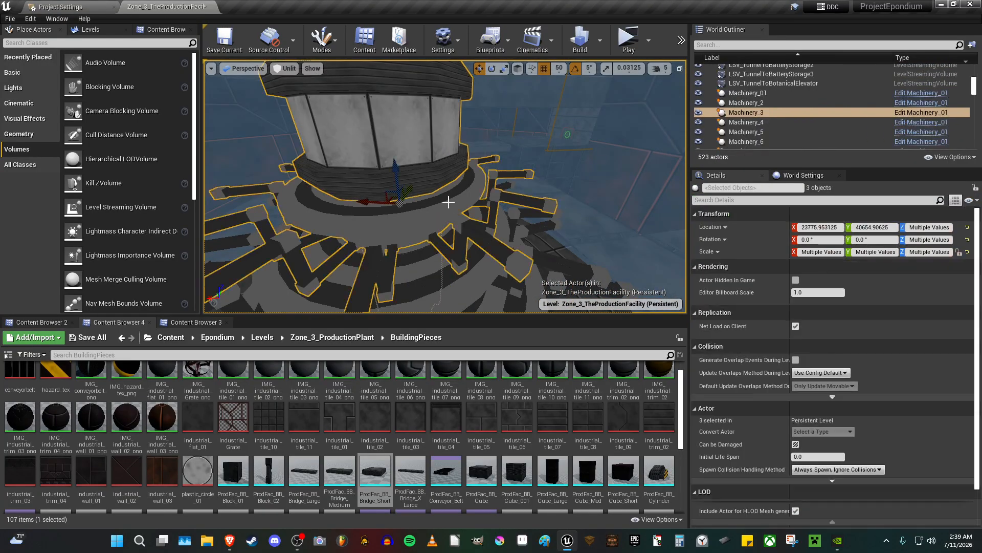
ctrl+click(453, 227)
ctrl+click(470, 268)
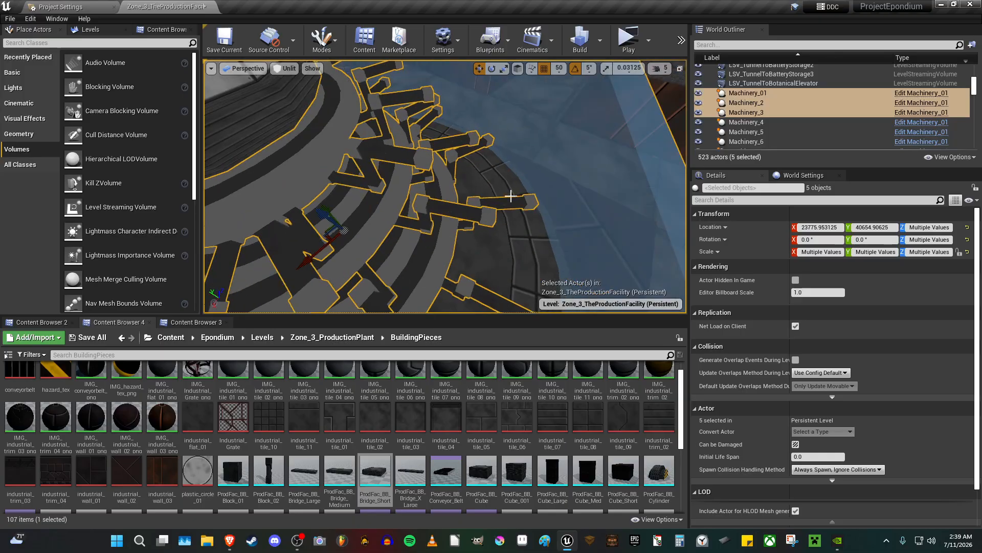
right_click(448, 232)
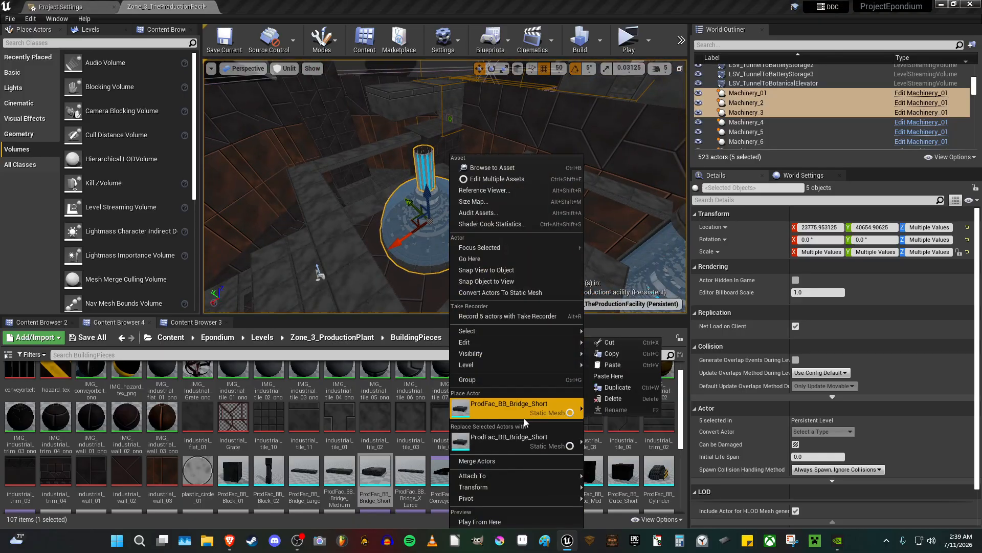
click(493, 380)
Duplicate the dome group onto the upright container at X 21625.953125, Y 38354.90625, adjust its height on the rim, and deselect it.
alt+drag(356, 220, 547, 149)
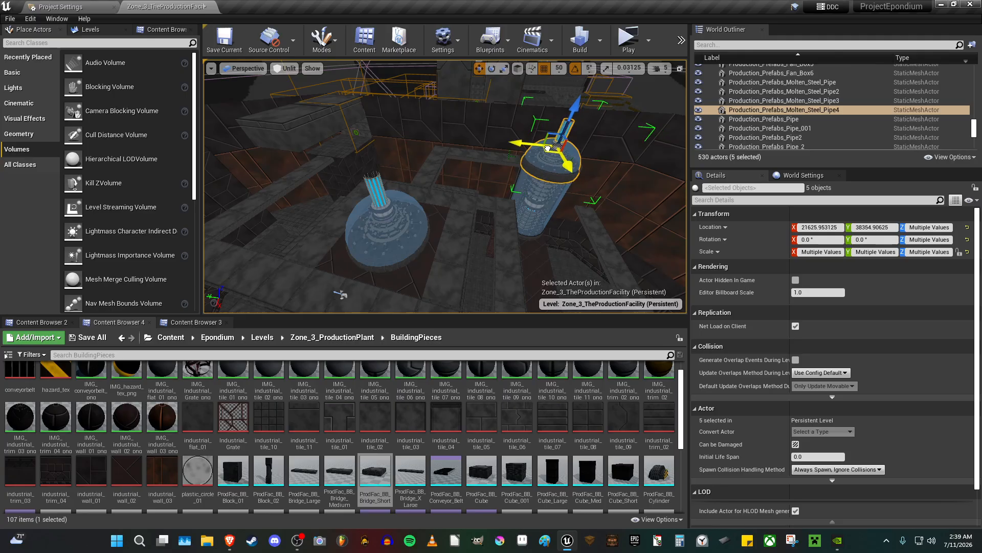
right_drag(547, 149, 551, 149)
scroll(497, 129, down, 3)
scroll(497, 129, down, 1)
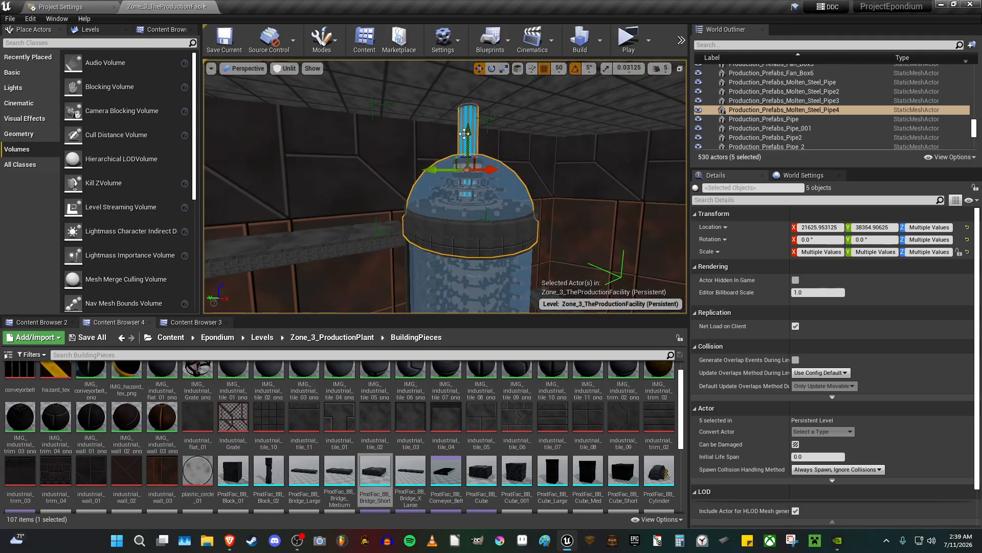
drag(467, 133, 468, 114)
key(Escape)
right_drag(473, 159, 425, 173)
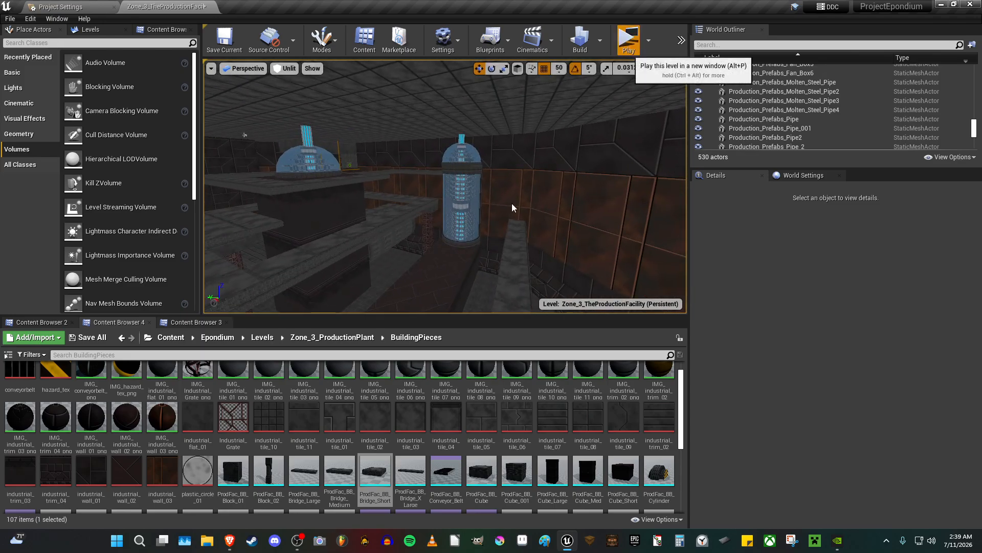
Play-test the level in a new window and jump up across the raised bridge walkways towards the domes.
click(624, 55)
key(w)
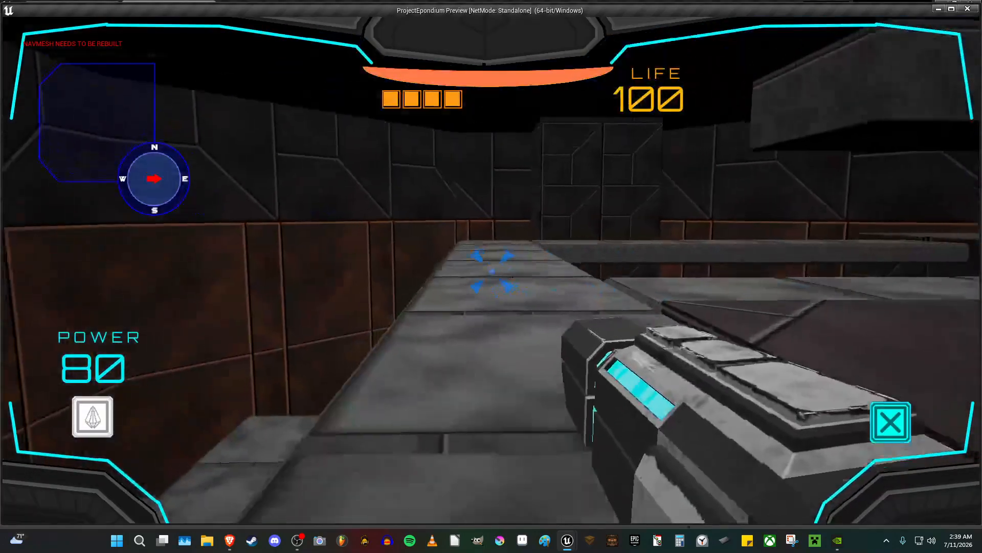
key(w)
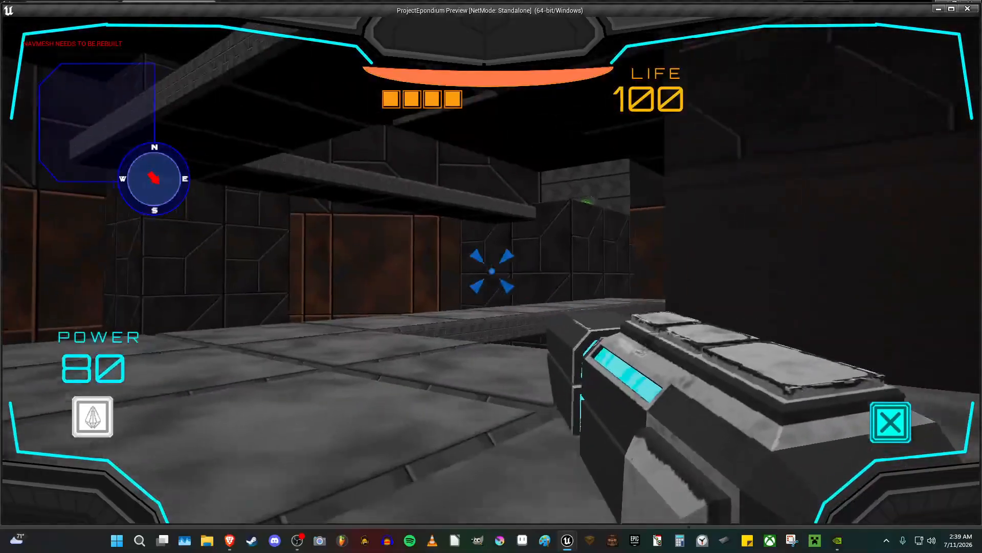
key(space)
key(w)
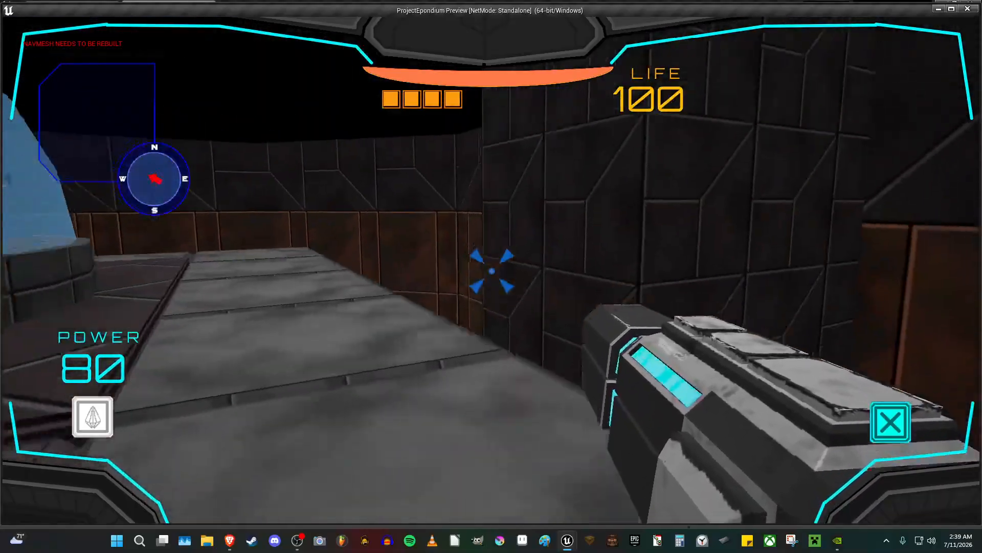
key(space)
key(w)
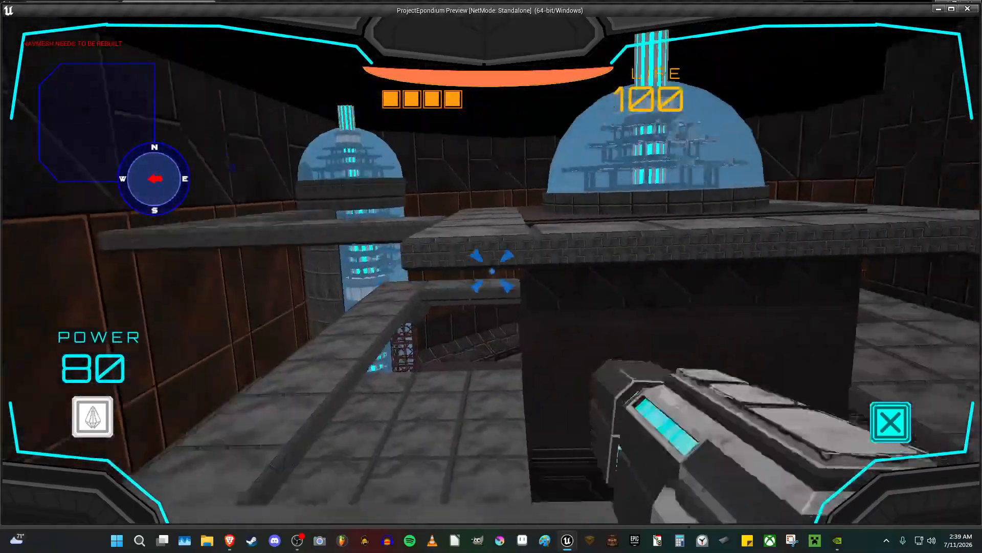
key(space)
key(space)
Examine the dome-topped upright container from the walkway and from floor level, and end the play session.
key(w)
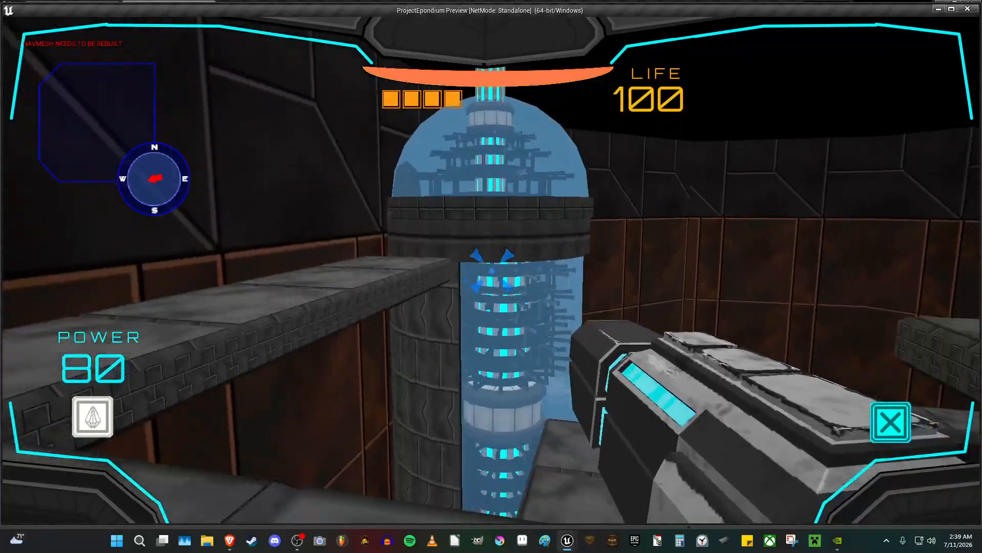
key(w)
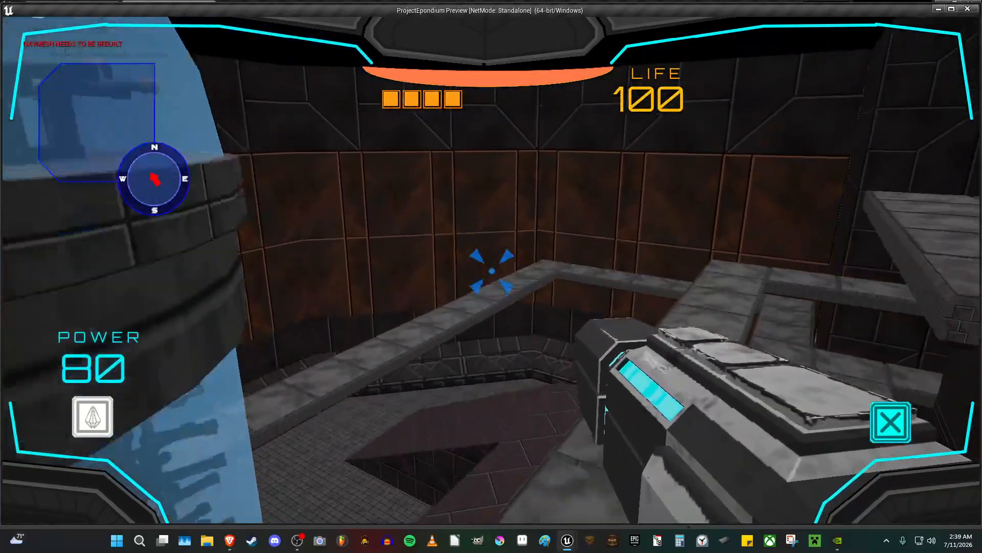
key(w)
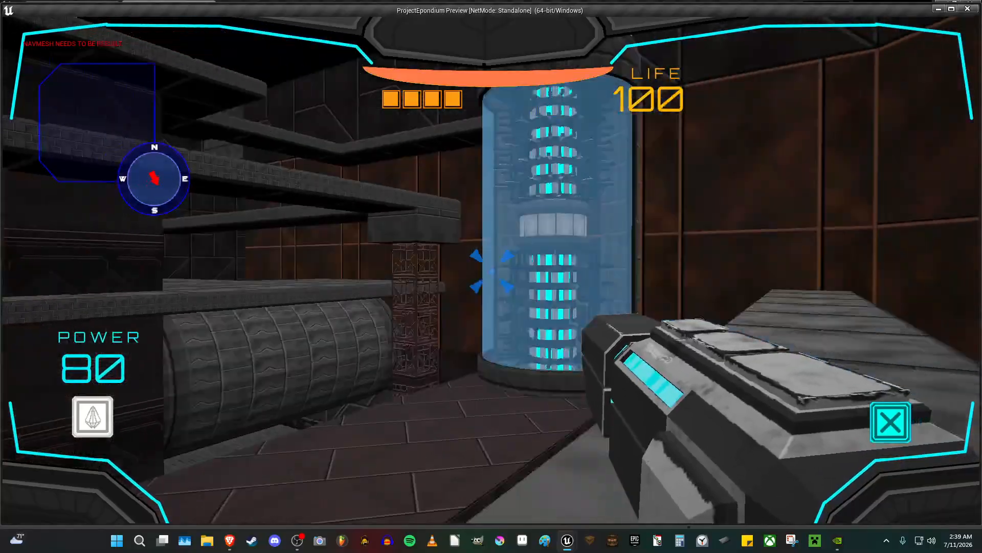
click(492, 271)
key(Escape)
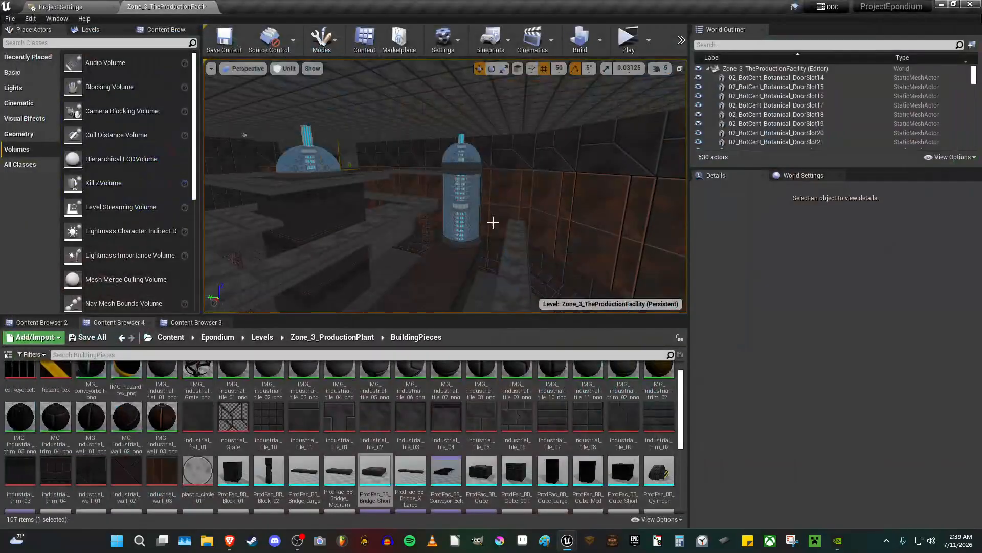
Place a Production_Prefabs_BigCrate_Long on the sunken grate floor and rotate it -90° about its vertical axis.
mouse_move(493, 221)
right_down()
mouse_move(438, 226)
mouse_move(481, 236)
right_up()
scroll(435, 394, down, 2)
right_drag(440, 266, 404, 302)
click(194, 322)
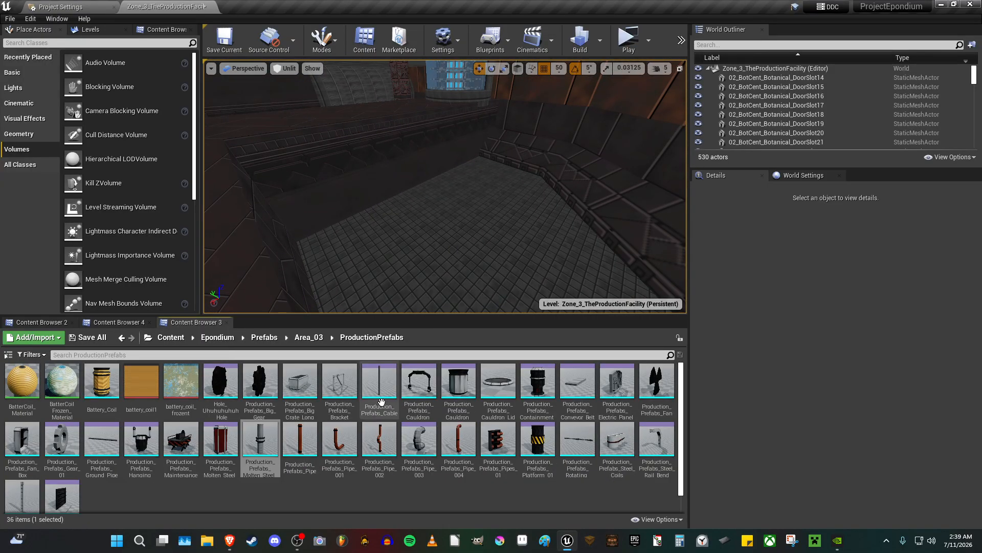
drag(286, 380, 350, 275)
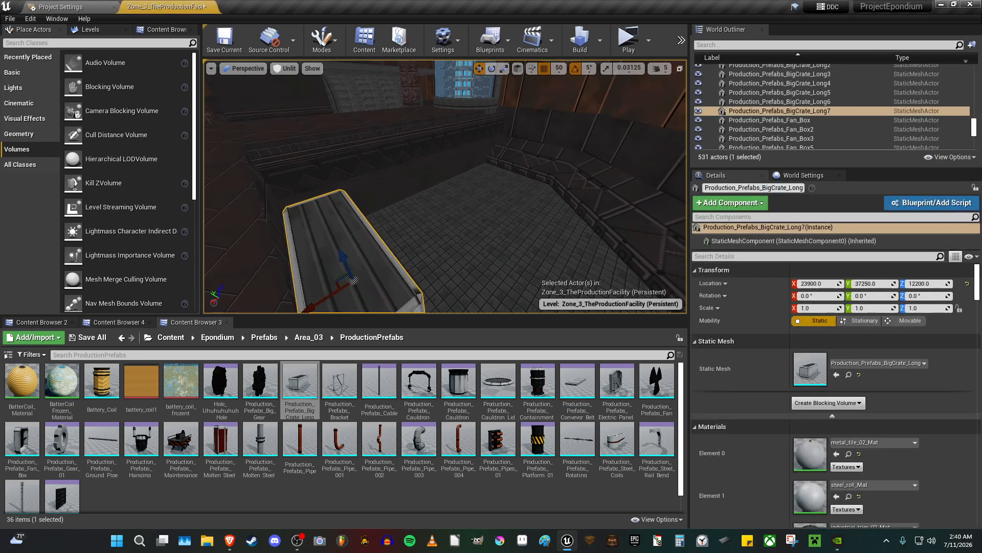
key(e)
drag(348, 241, 305, 225)
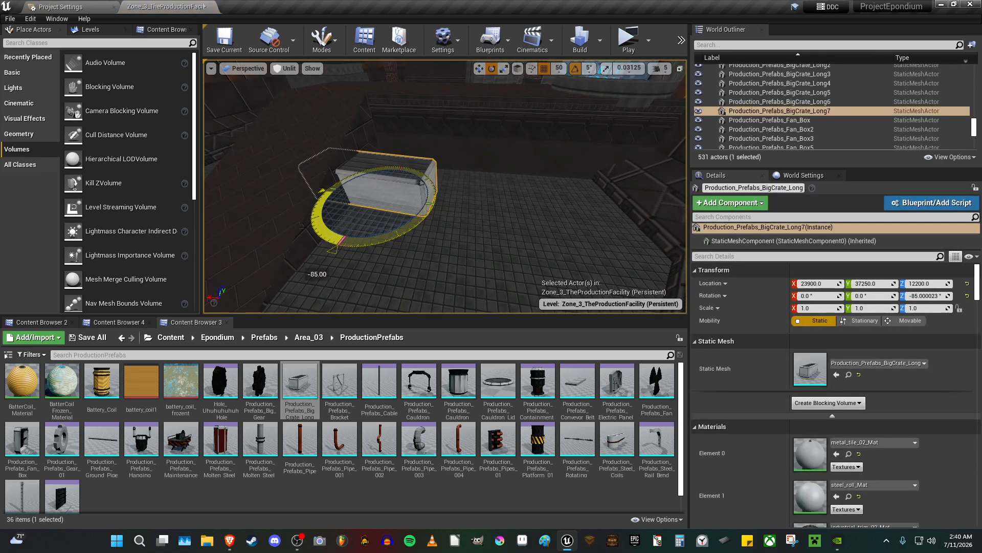
drag(374, 243, 374, 243)
Move the long crate to Y 37650 beside the pit wall and shift it along the wall.
right_drag(373, 243, 355, 196)
key(w)
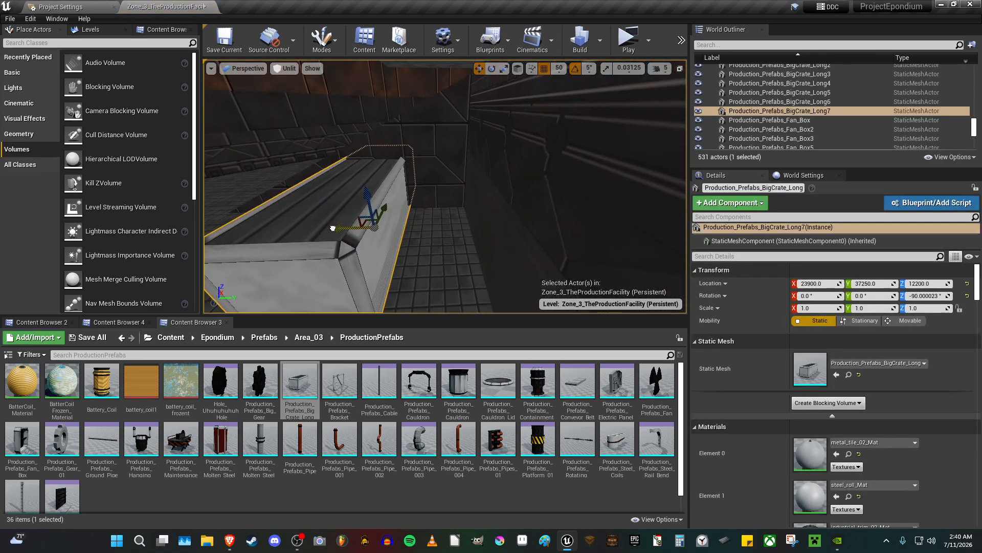
drag(333, 226, 400, 225)
right_drag(408, 263, 408, 262)
key(s)
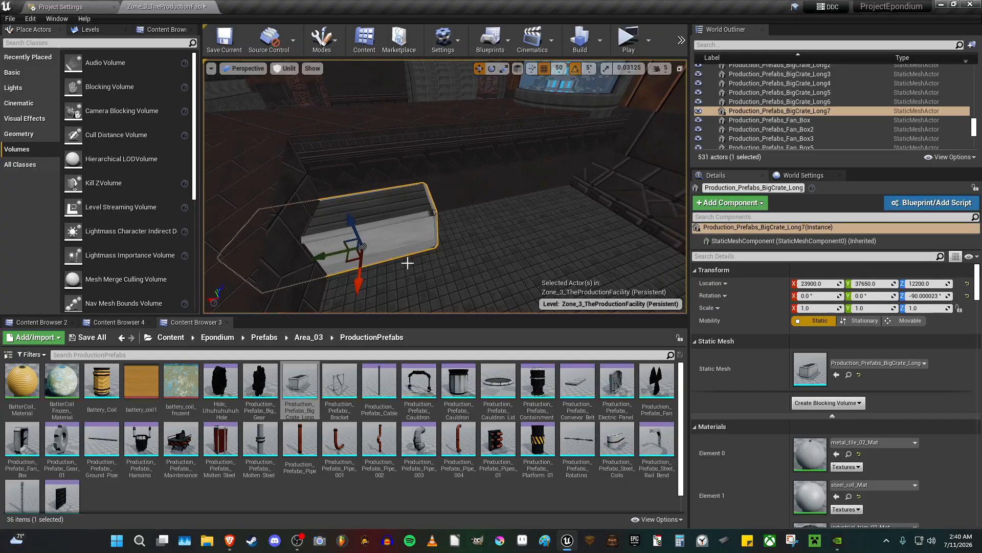
drag(323, 255, 375, 242)
right_drag(376, 242, 376, 242)
Duplicate the long crate end to end with the first, and delete the extra copy stacked on top.
alt+drag(308, 223, 465, 144)
mouse_move(437, 188)
mouse_down()
mouse_move(324, 189)
mouse_move(463, 188)
mouse_move(429, 188)
mouse_up()
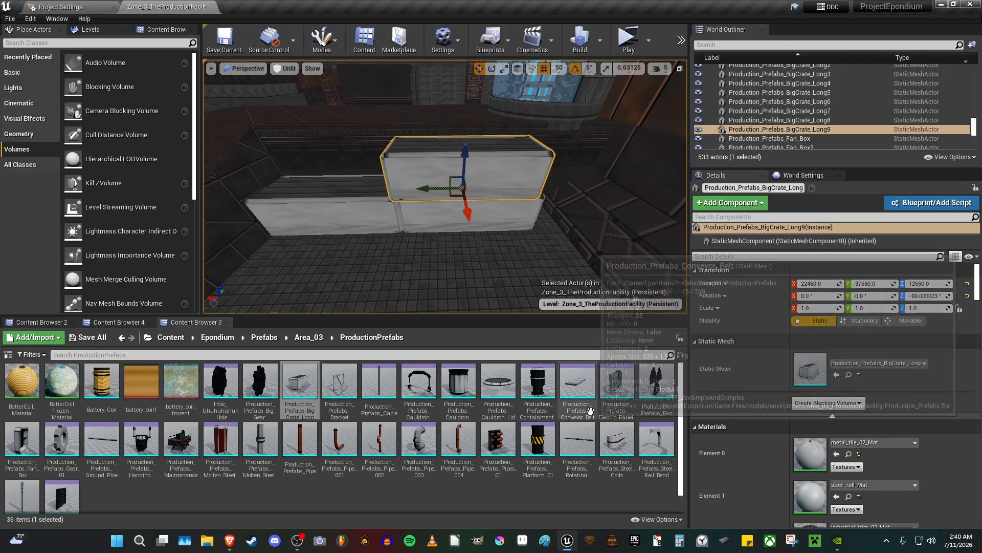
key(Delete)
Place Production_Prefabs_Steel_Coils above the crates at X 22400, Y 37750, Z 12600 and rotate it to -180°, -90°, 90°.
drag(617, 439, 469, 180)
key(e)
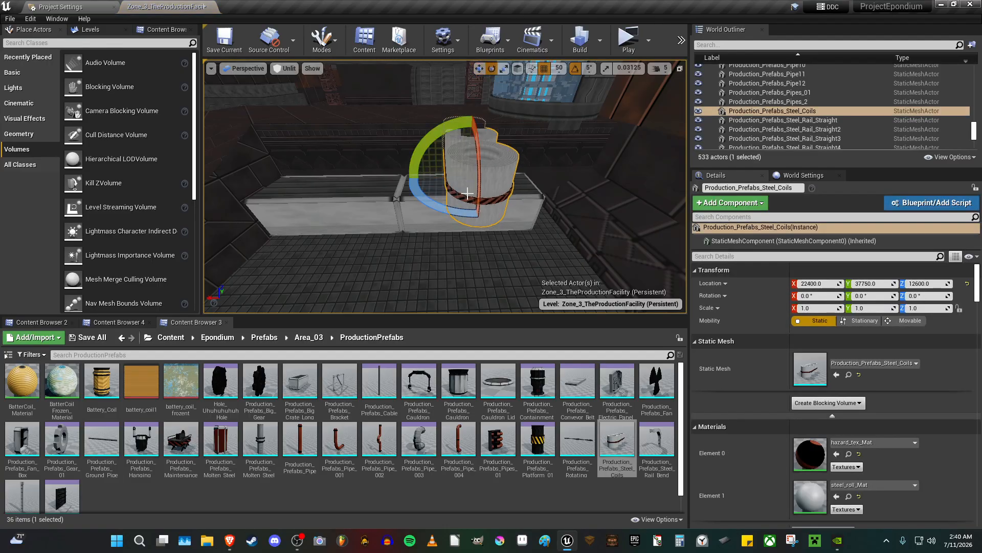
mouse_move(453, 212)
mouse_down()
mouse_move(419, 213)
mouse_move(453, 212)
mouse_up()
key(a)
right_drag(453, 212, 444, 211)
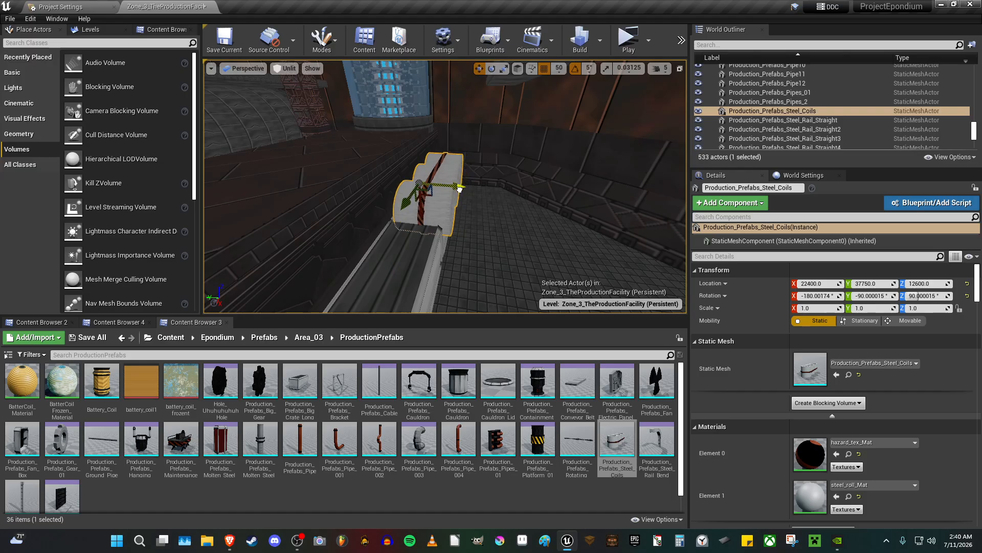
Position the steel coils on the crates at Y 37850, Z 12750, duplicate them along the crate row, and clear the selection.
key(d)
right_drag(422, 206, 421, 206)
key(s)
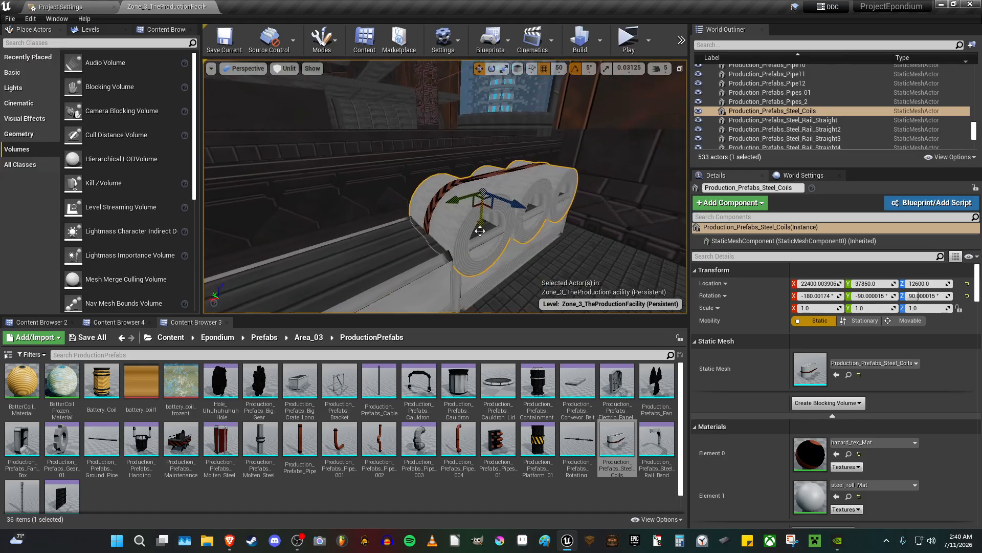
drag(481, 233, 481, 215)
right_drag(481, 215, 481, 215)
key(s)
alt+drag(473, 189, 451, 187)
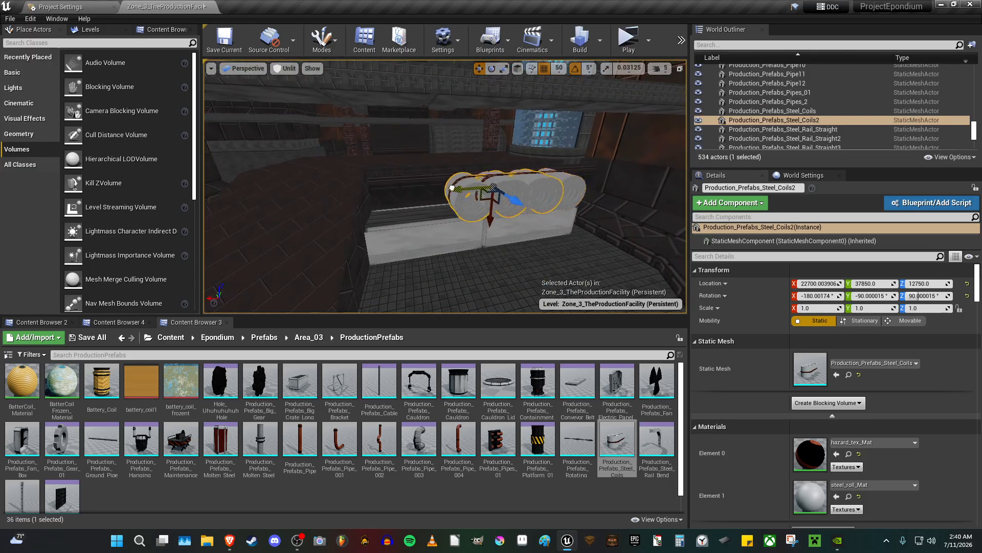
key(Escape)
Try a Production_Prefabs_Pipe_004 against the rusted wall at X 23700, Y 34800, Z 14000, and remove it.
key(d)
right_drag(381, 193, 428, 229)
key(a)
key(w)
drag(459, 439, 411, 207)
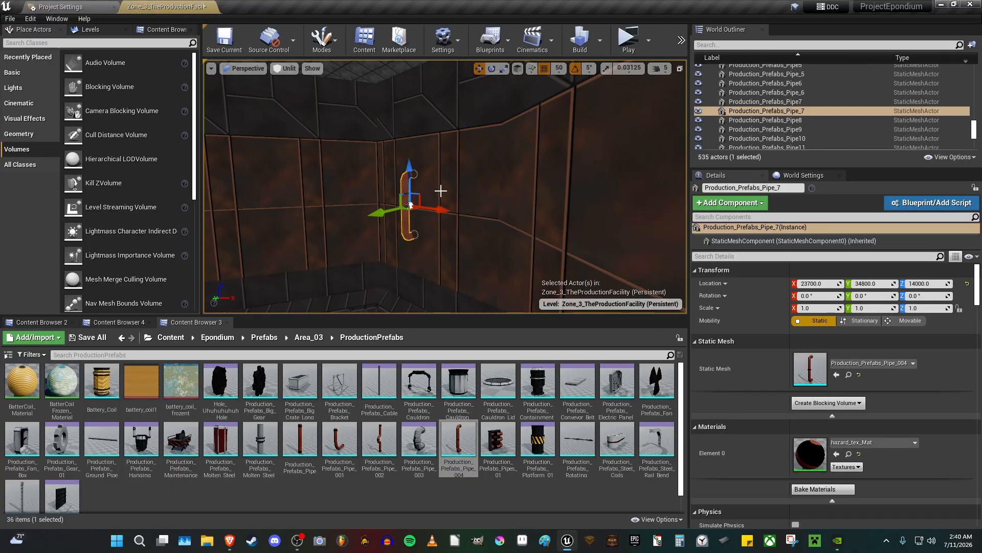
key(Delete)
Select the grouped rusted wall pieces surrounding the battery room and ungroup them.
right_drag(440, 191, 440, 190)
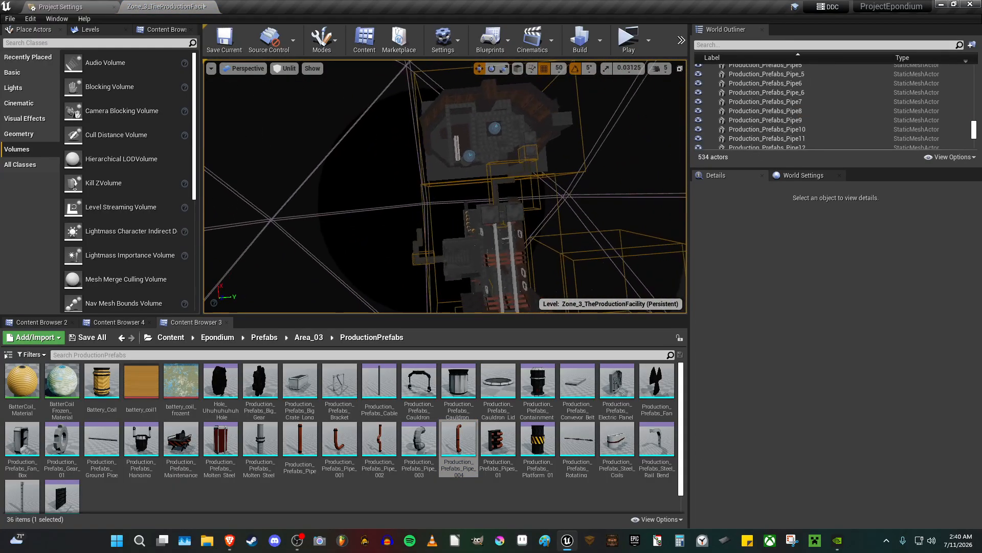
right_drag(480, 210, 461, 183)
click(477, 208)
right_click(461, 182)
mouse_move(521, 385)
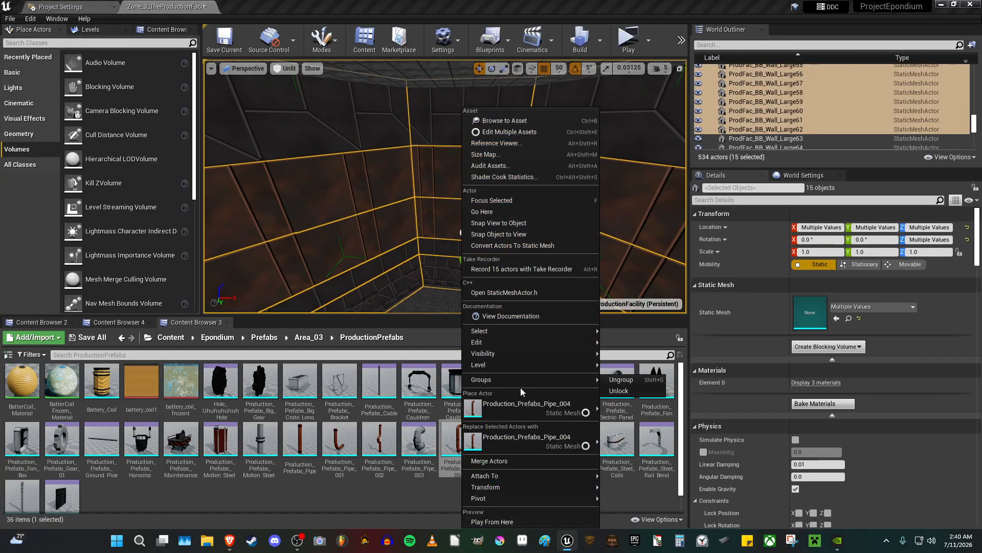
click(625, 384)
Delete the upper rusted wall panels at the room's angled end to cut an opening.
right_drag(454, 193, 417, 233)
click(454, 193)
key(s)
key(w)
click(567, 153)
right_drag(567, 153, 599, 141)
key(s)
click(553, 149)
key(Delete)
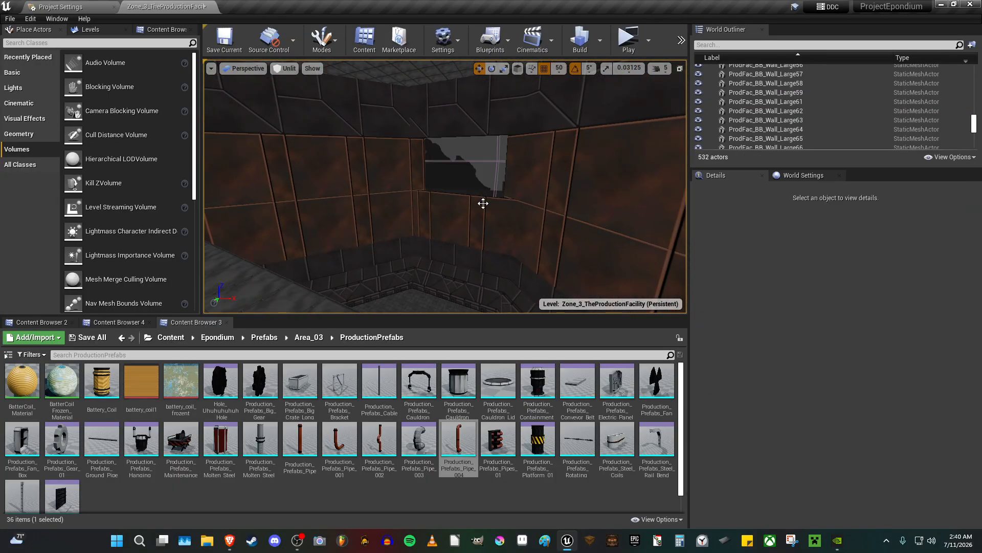
Place a ProdFac_BB_SupportBeam below the wall opening at X 23200, Y 34950, Z 12500.
right_drag(482, 202, 483, 220)
key(w)
key(s)
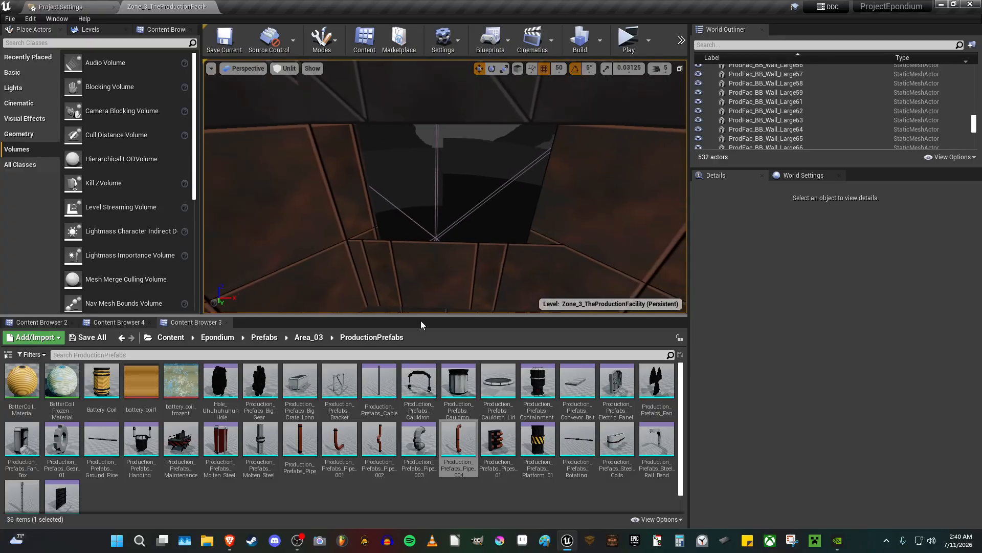
right_drag(328, 217, 312, 213)
key(s)
click(127, 322)
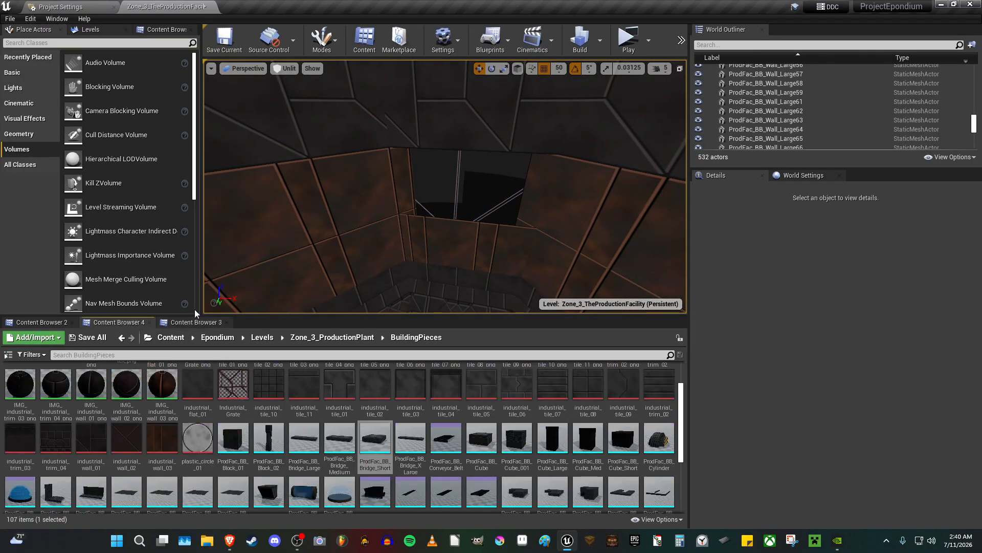
key(w)
right_drag(276, 256, 271, 297)
scroll(307, 435, down, 3)
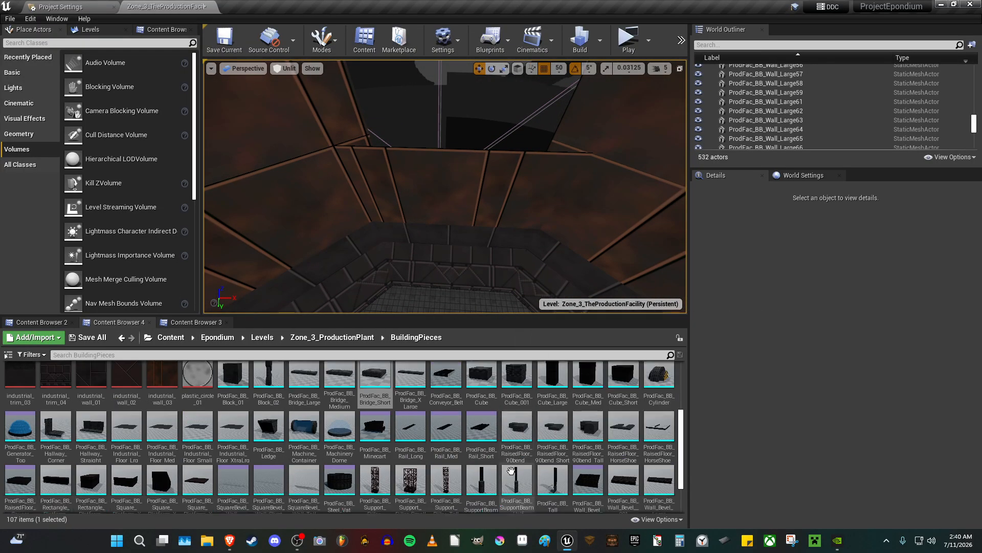
drag(481, 463, 408, 257)
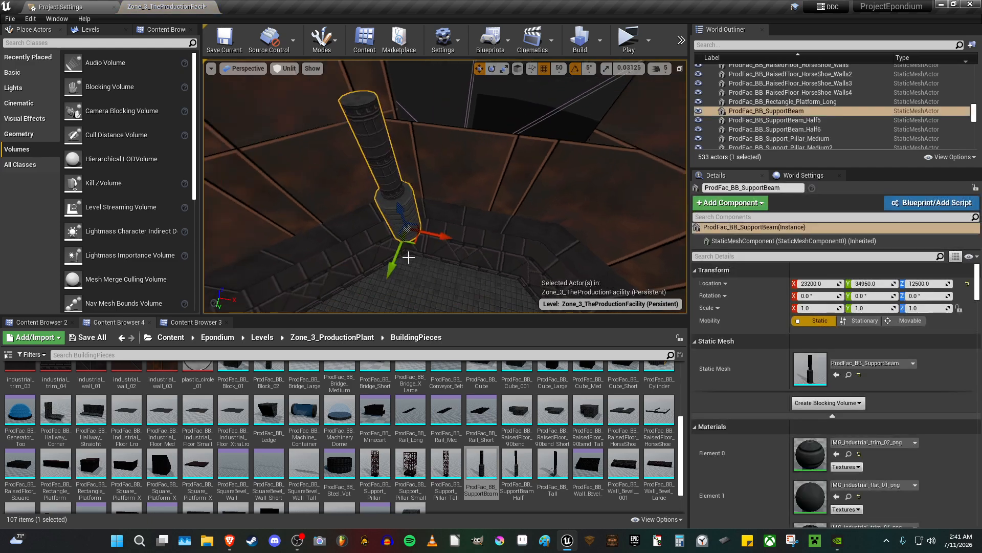
key(s)
Scale the support beam uniformly to 2.597959, set its height to Z 12050, and shift it closer to the wall.
right_drag(416, 225, 419, 218)
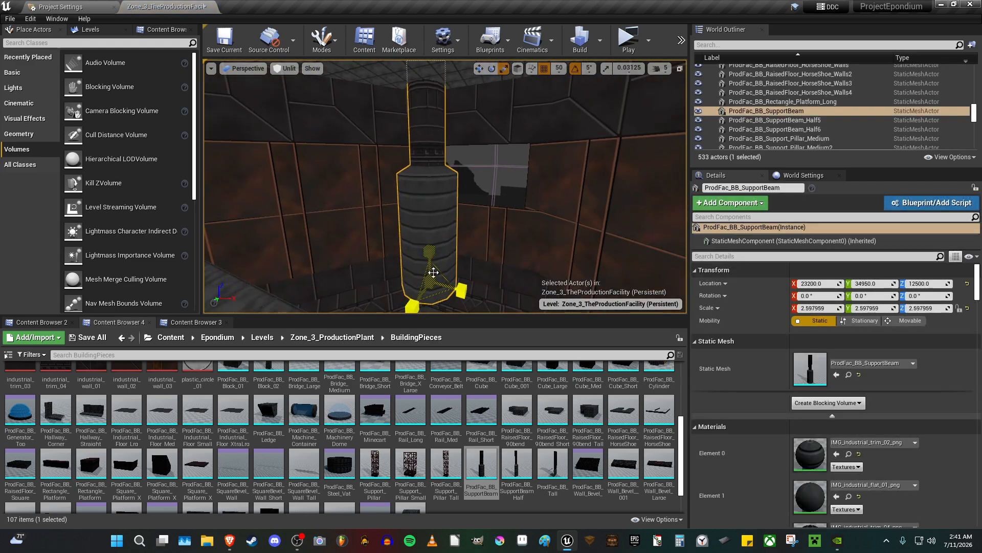
right_drag(428, 290, 443, 236)
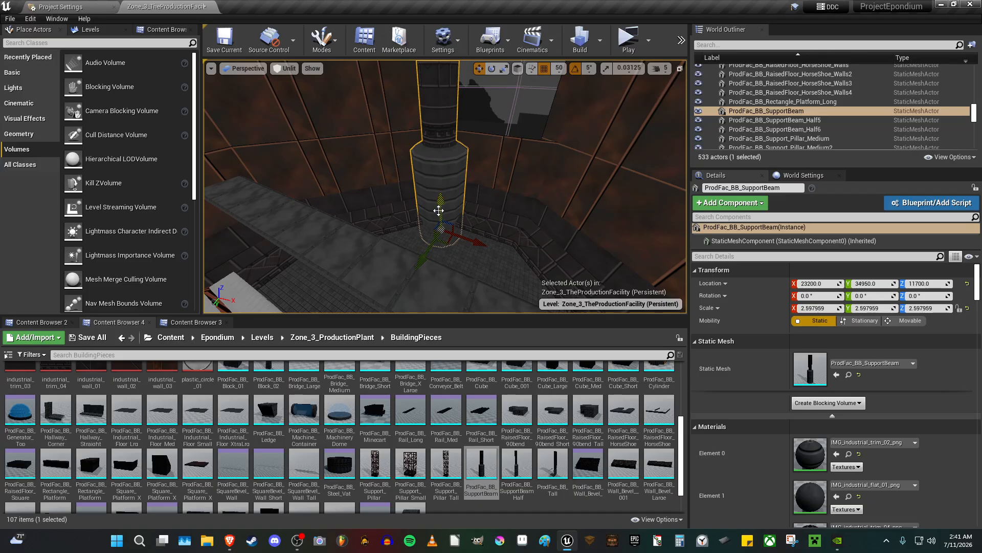
right_drag(439, 198, 433, 216)
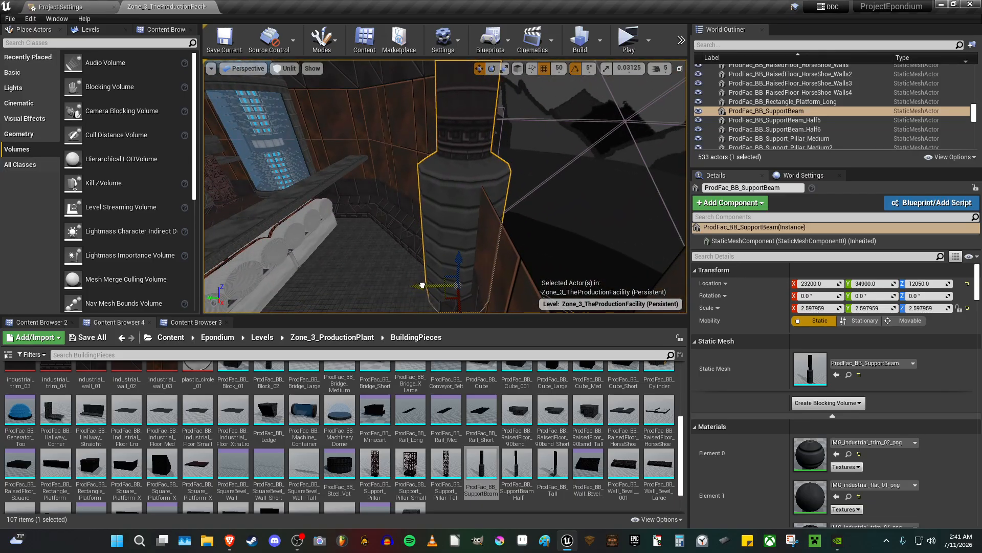
key(a)
right_drag(431, 286, 454, 288)
Duplicate the support beam to the other side of the opening at X 24900, Y 34800, Z 12050, and deselect it.
alt+drag(431, 285, 513, 299)
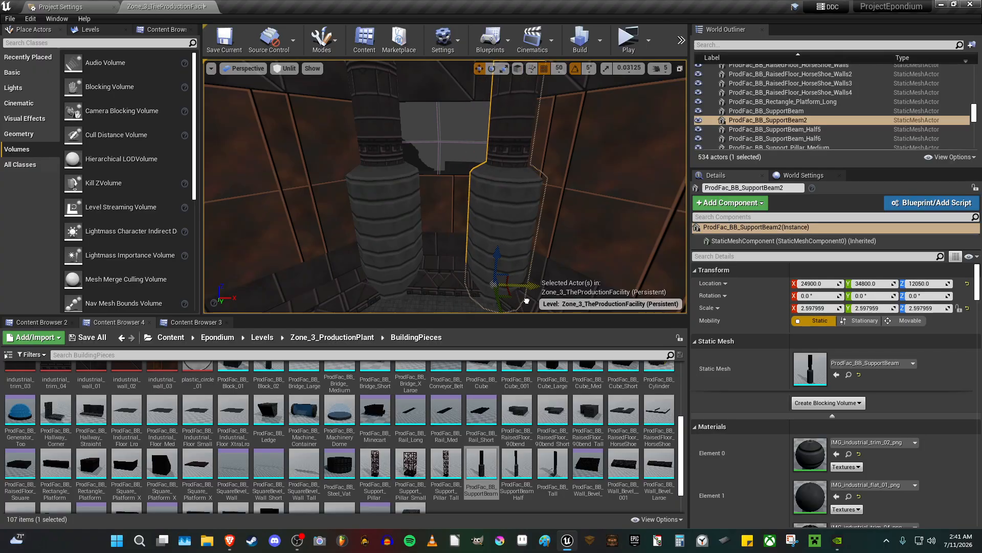
right_drag(512, 286, 210, 291)
key(s)
key(w)
mouse_move(403, 261)
right_down()
mouse_move(392, 263)
mouse_move(397, 251)
right_up()
key(w)
key(Escape)
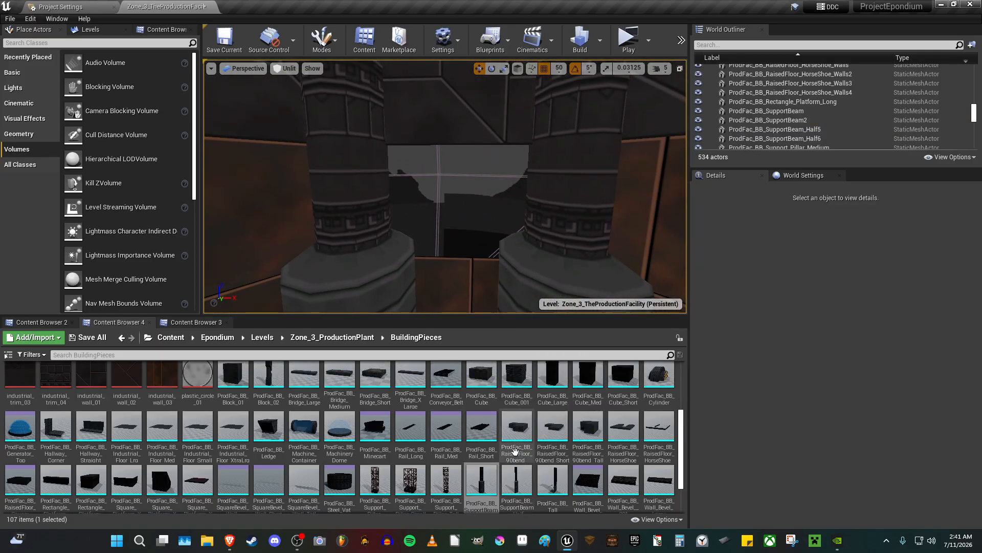
Place a ProdFac_BB_Cube between the beams at X 24050, Y 34800, Z 14000, scaled to 4.043585 in X and Y.
scroll(481, 445, up, 3)
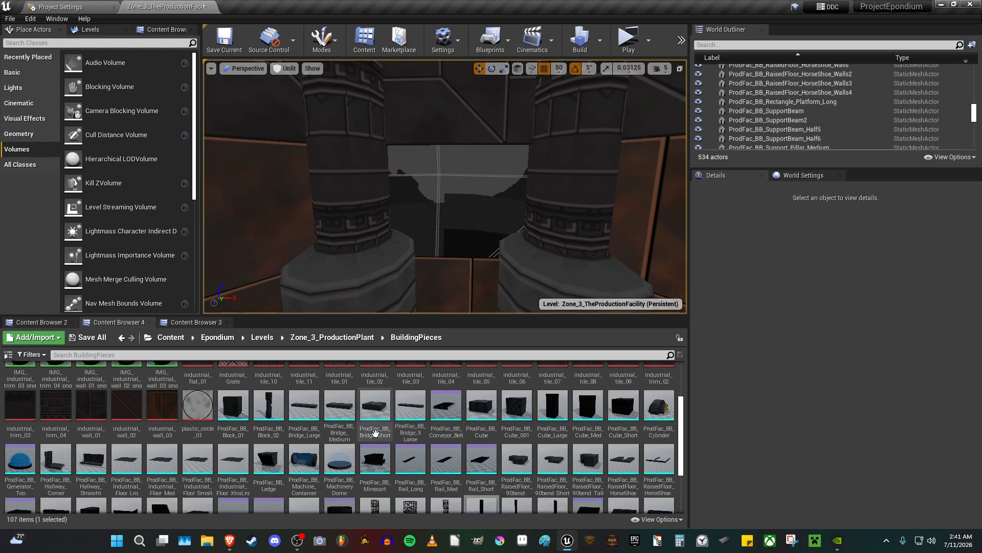
scroll(440, 425, down, 6)
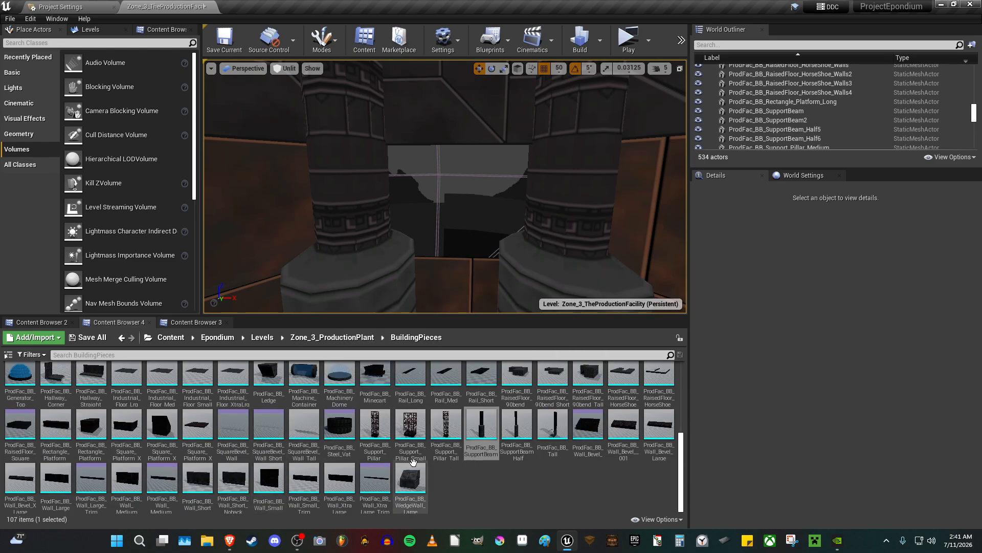
scroll(545, 465, up, 4)
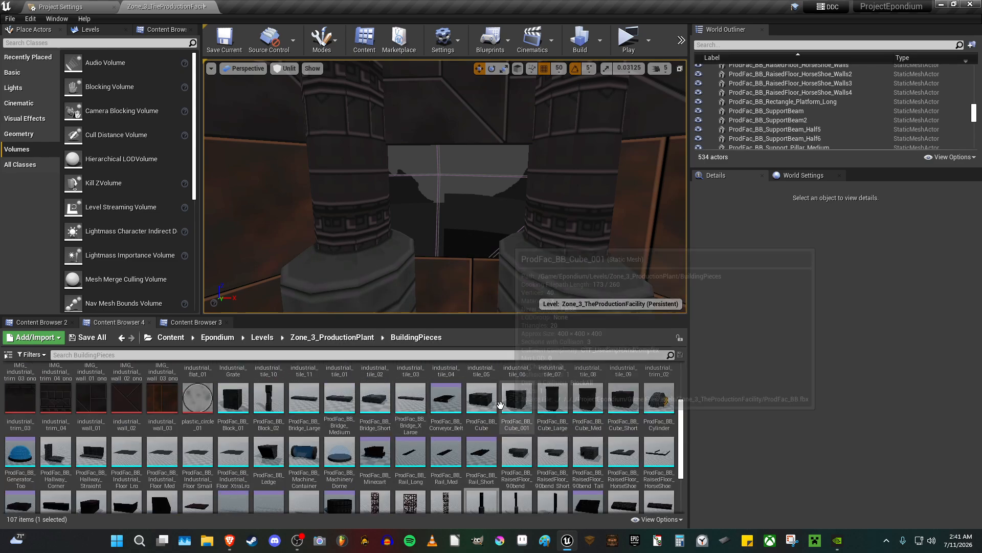
drag(481, 399, 491, 273)
right_drag(468, 265, 379, 274)
key(w)
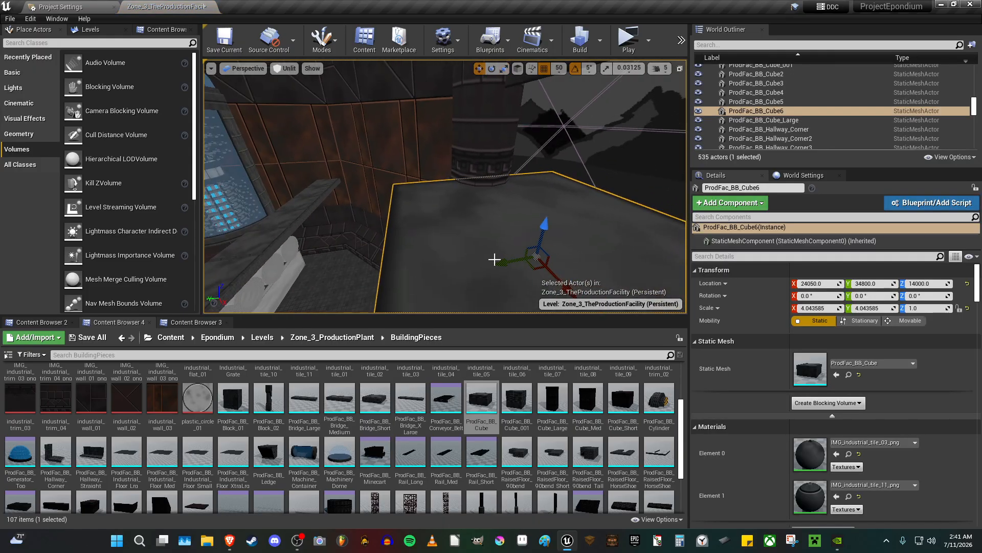
Move the cube between the beams to Y 34350, Z 13750 and scale its height to 1.989761.
drag(497, 260, 575, 266)
right_drag(575, 266, 635, 245)
key(r)
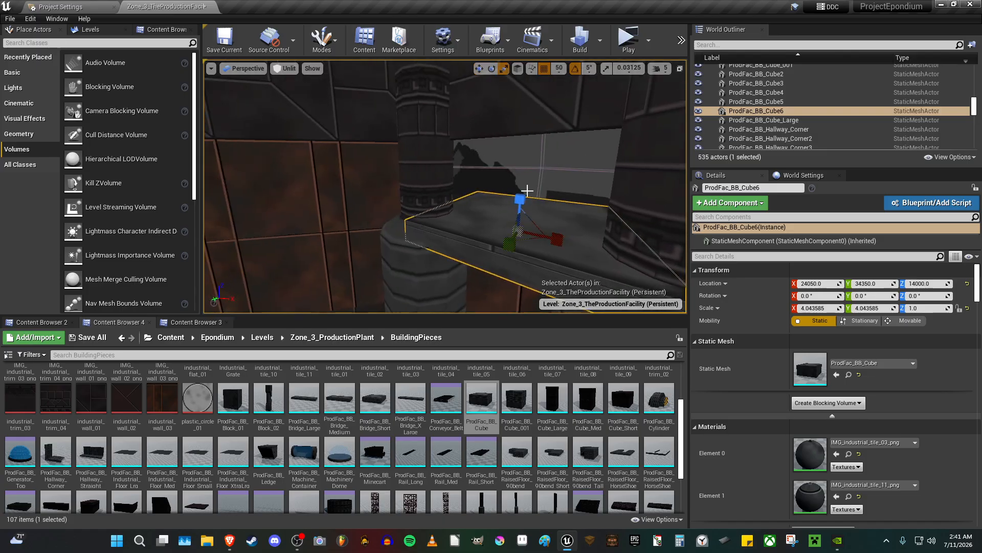
drag(521, 203, 521, 223)
key(w)
right_drag(522, 224, 573, 236)
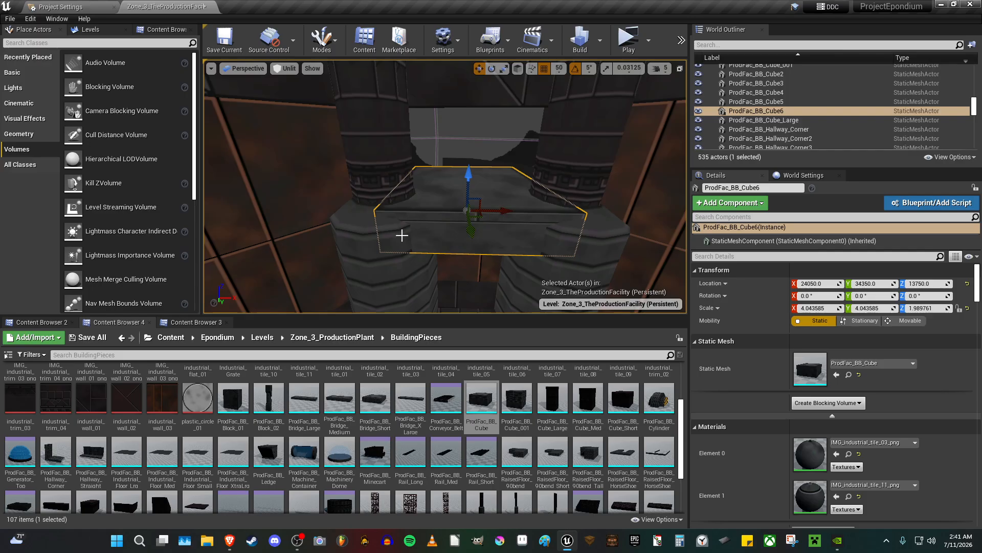
click(574, 234)
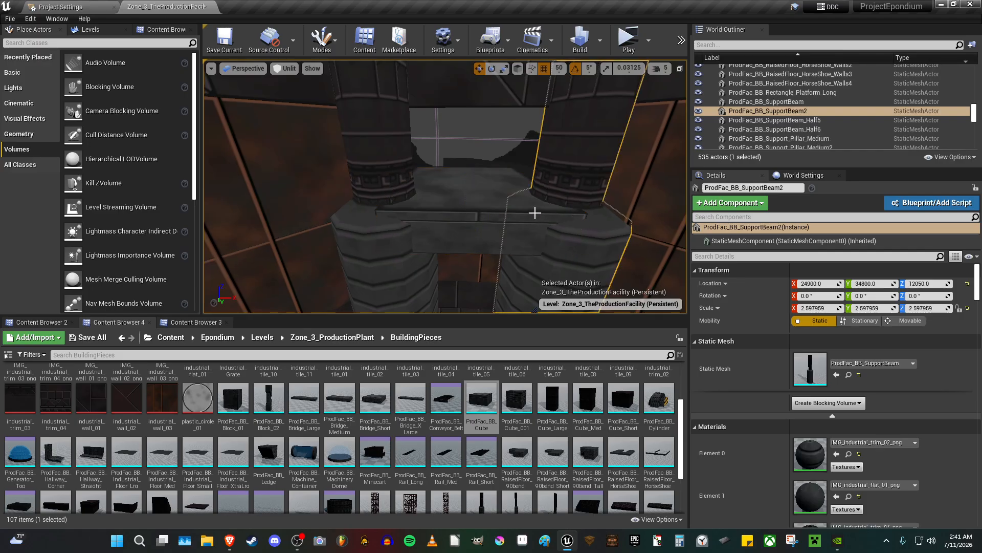
mouse_move(534, 212)
right_down()
mouse_move(530, 239)
mouse_move(513, 210)
mouse_move(542, 210)
right_up()
key(Escape)
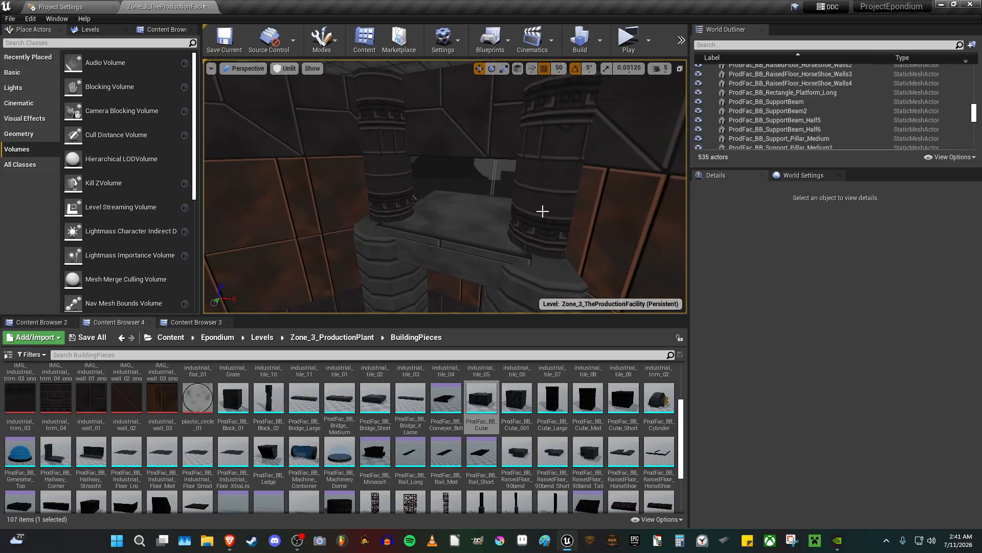
Duplicate the cube upward to Z 14850, above the wall opening, and deselect it.
click(464, 238)
right_drag(463, 237, 462, 218)
alt+drag(491, 274, 492, 187)
right_drag(510, 200, 490, 187)
key(Escape)
Scale the upper cube's height to 4.549723 and save the level.
click(456, 149)
key(r)
drag(455, 149, 455, 101)
right_drag(456, 101, 488, 99)
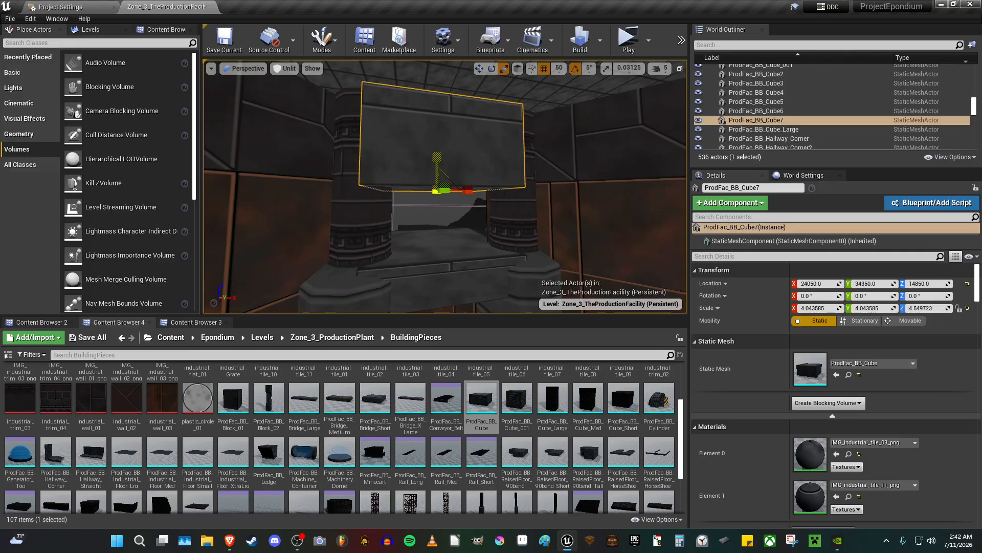
key(Escape)
key(w)
right_drag(474, 182, 340, 175)
key(ctrl+s)
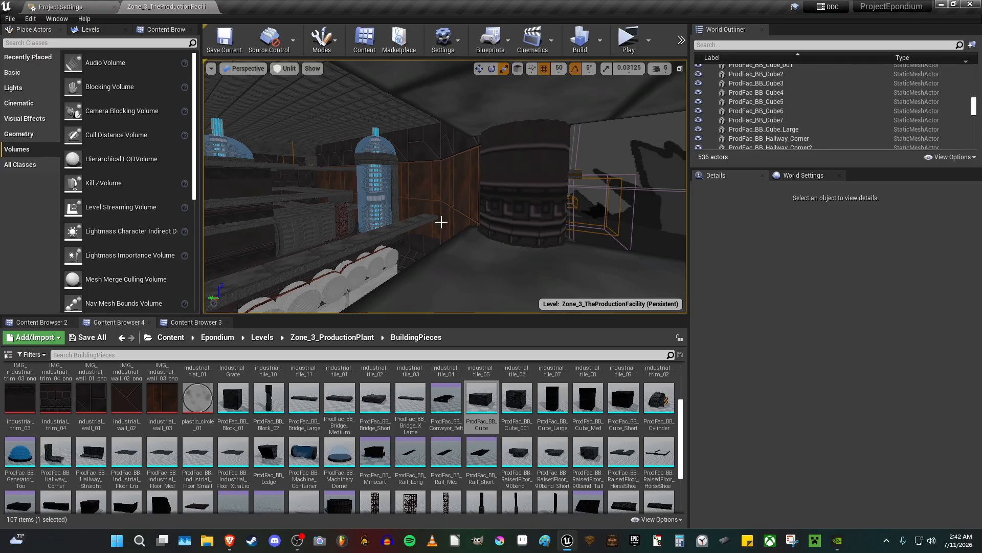
Play-test the room, getting up to the beam-framed opening and looking back over the machinery, and stop the preview.
key(w)
right_drag(445, 186, 404, 212)
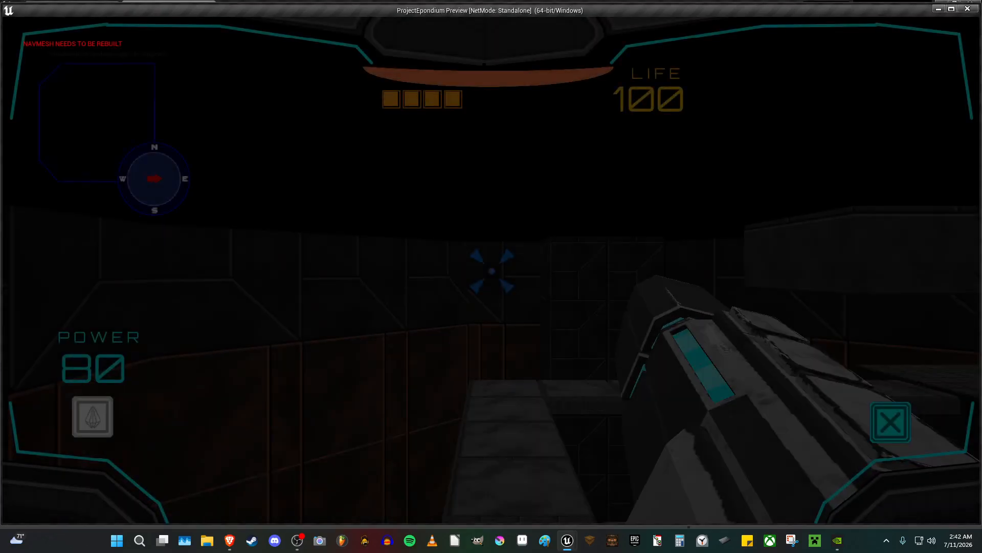
key(w)
key(w)
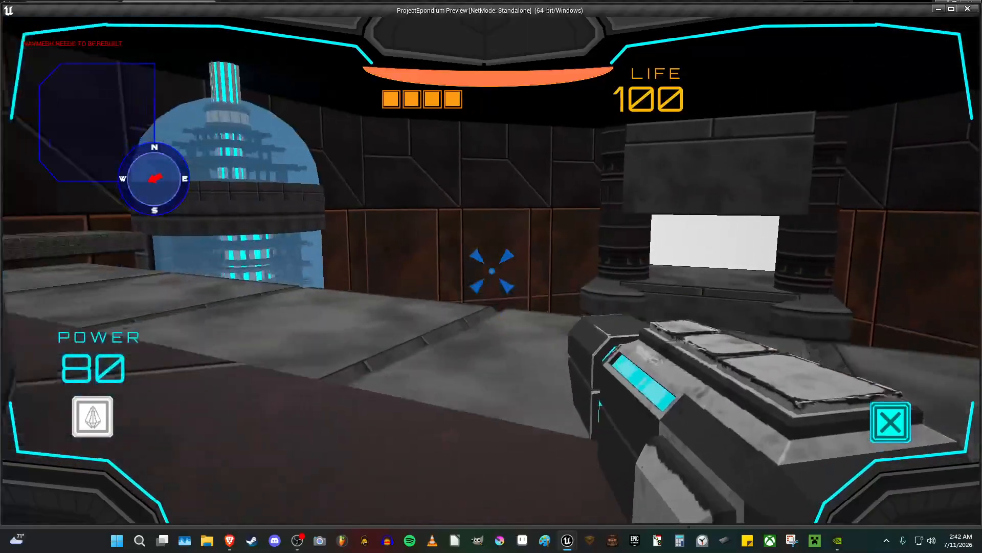
key(w)
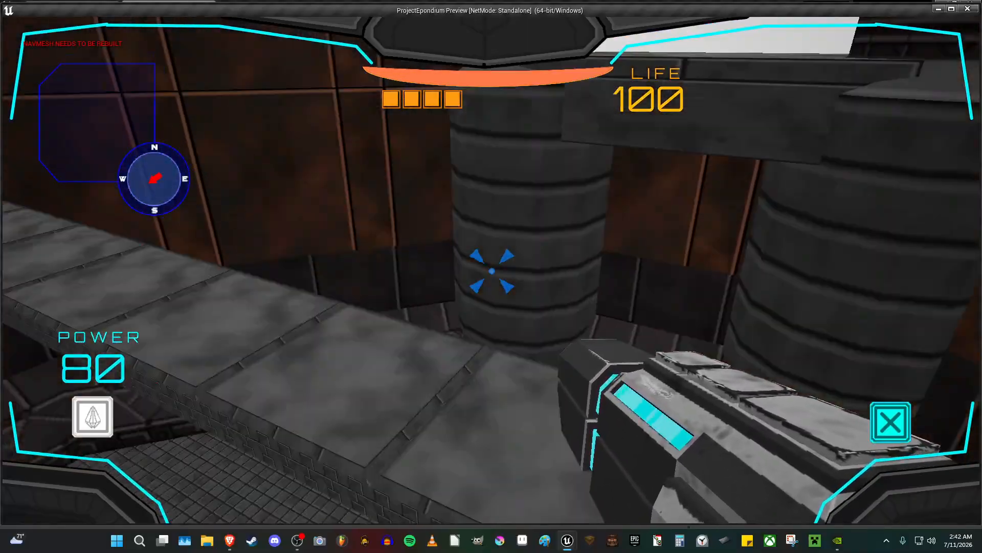
key(w)
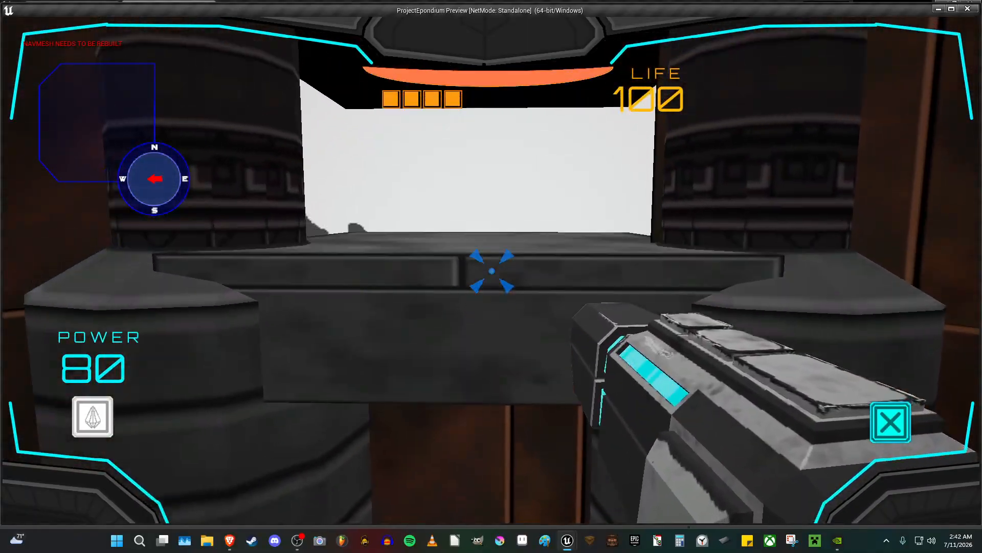
key(w)
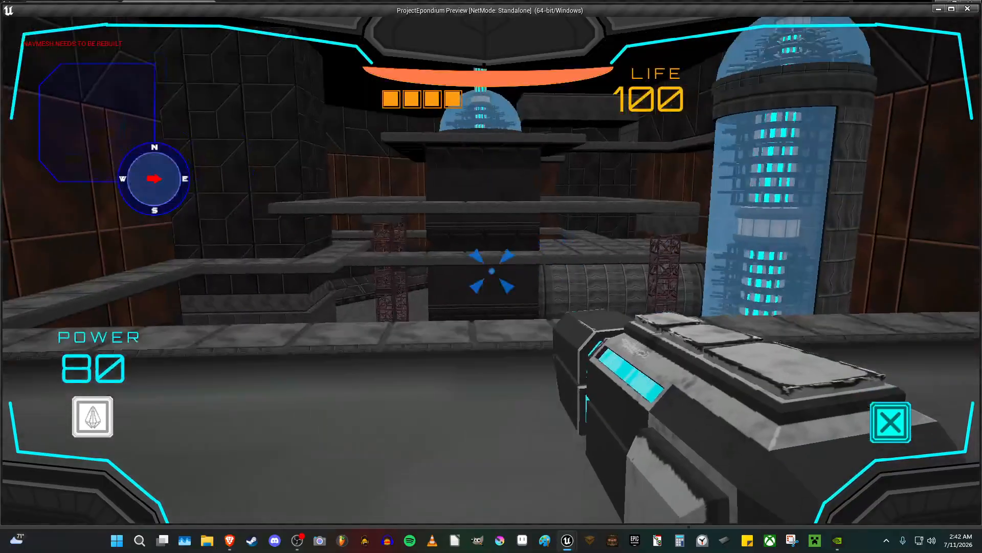
key(Escape)
Hide the BatteryProduction sublevel and select the two support beams and two cubes framing the wall opening.
right_drag(513, 205, 482, 171)
key(w)
click(116, 33)
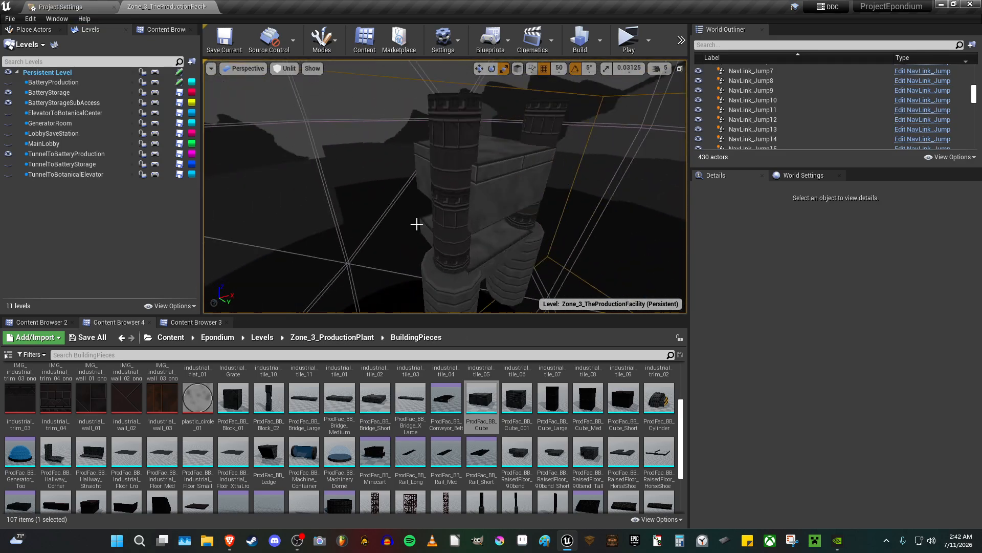
click(446, 210)
ctrl+click(467, 183)
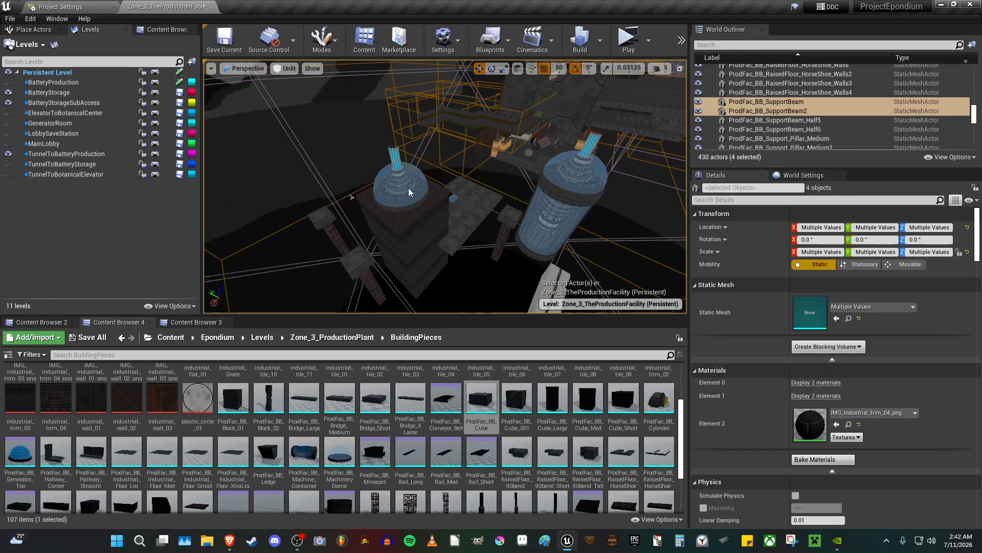
Add the machine dome and the tall domed machine cylinder to the selection.
click(410, 193)
ctrl+click(563, 225)
ctrl+click(572, 186)
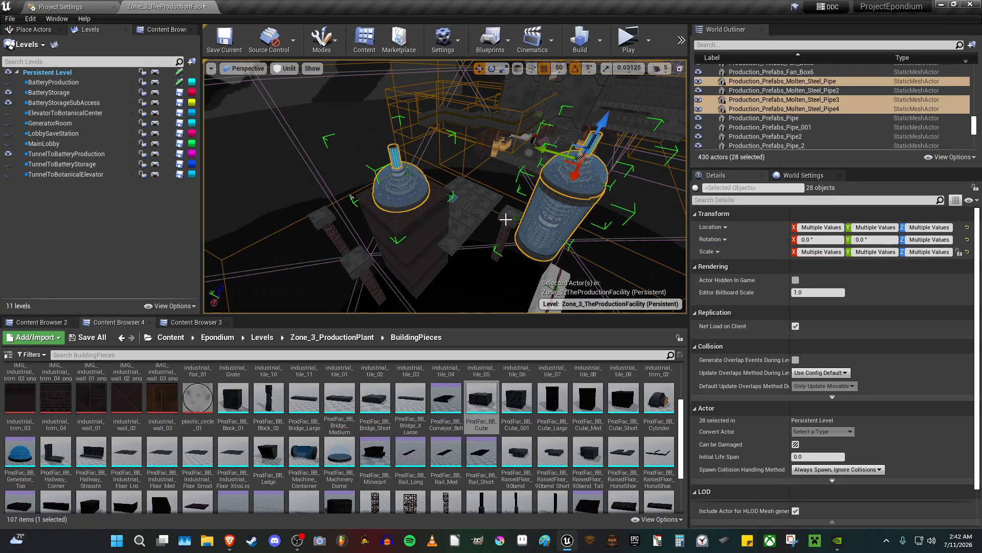
Add the bridge and walkway pieces beside the dome tower to the selection.
key(w)
right_drag(482, 200, 404, 147)
ctrl+click(407, 165)
ctrl+click(414, 158)
ctrl+click(350, 221)
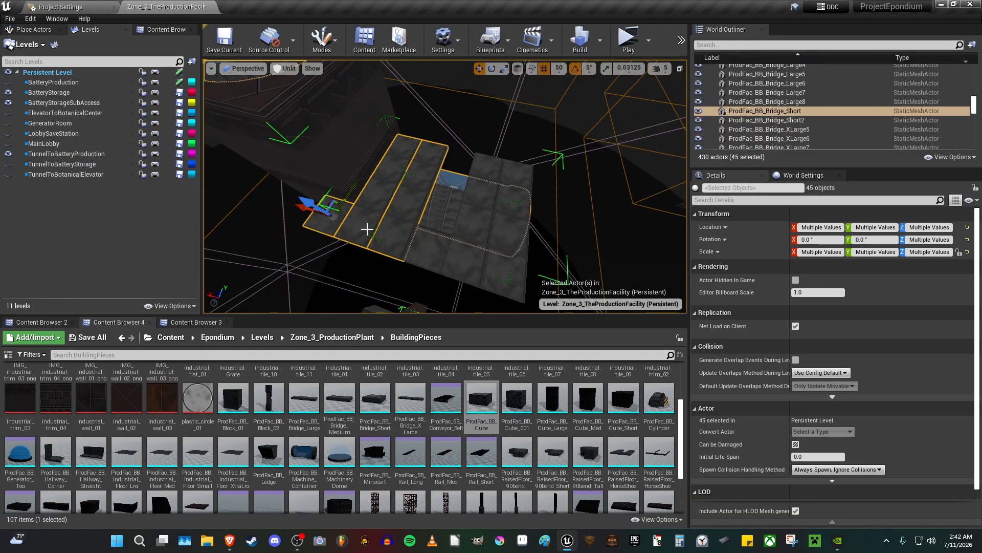
ctrl+click(466, 268)
Add the two long crates and the coils lying on them to the selection.
right_drag(509, 228, 500, 204)
ctrl+click(409, 161)
right_drag(410, 160, 432, 205)
ctrl+click(418, 168)
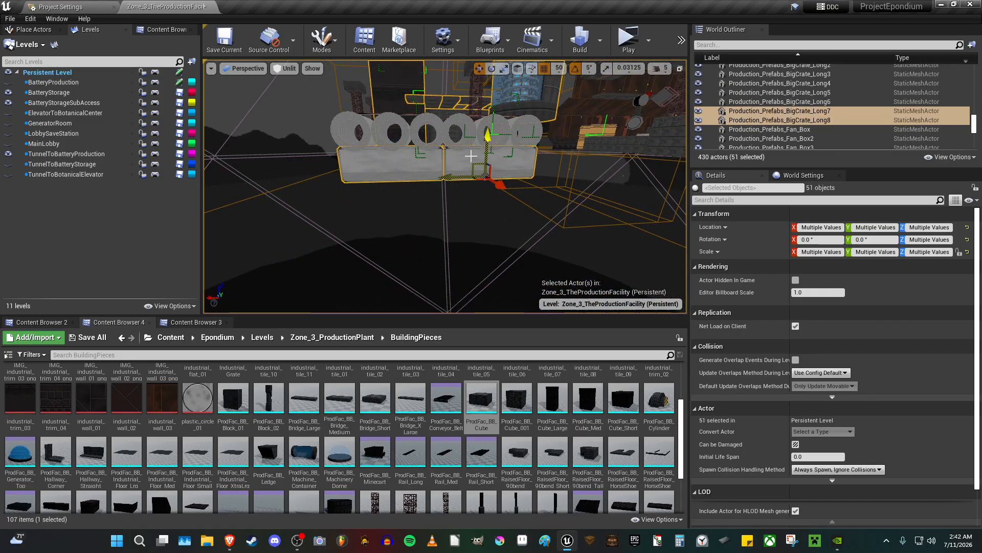
ctrl+click(469, 126)
ctrl+click(411, 132)
right_drag(411, 132, 491, 128)
Add the lattice support pillars beside the large block and their cube caps to the selection.
ctrl+click(491, 129)
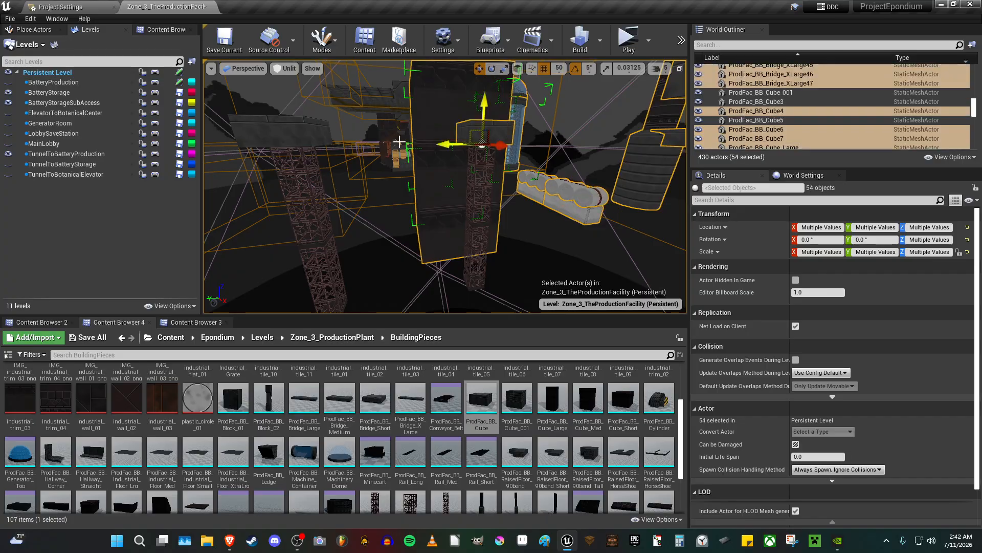
ctrl+click(285, 136)
ctrl+click(314, 239)
right_drag(313, 239, 313, 265)
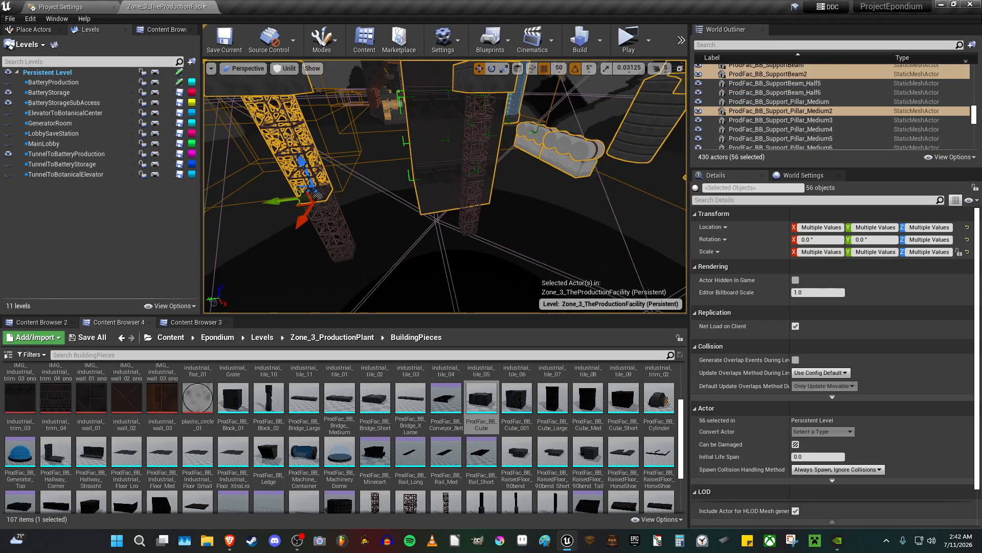
ctrl+click(341, 248)
ctrl+click(469, 227)
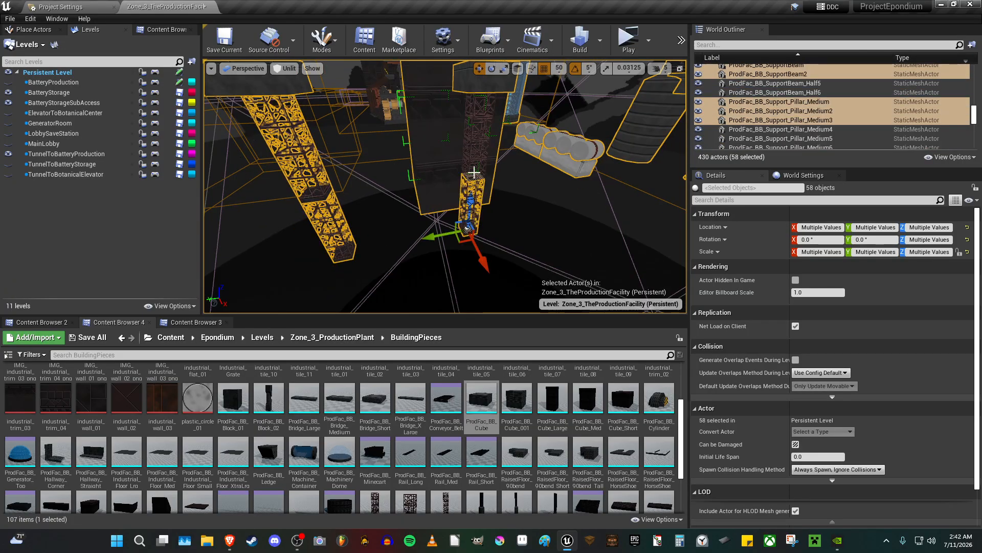
ctrl+click(468, 179)
Add the remaining lattice pillar segments near the coil crates to the selection.
key(f)
right_drag(489, 184, 466, 184)
key(w)
right_drag(455, 137, 390, 178)
ctrl+click(455, 137)
key(d)
ctrl+click(403, 144)
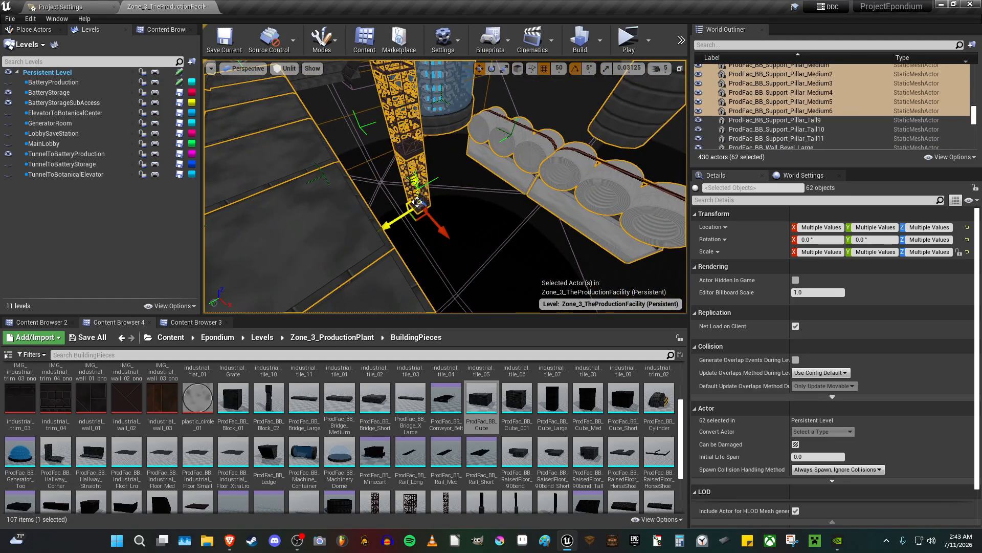
Move the selected room pieces from the persistent level into BatteryProduction by removing them, making that sublevel current, and pasting them there.
key(f)
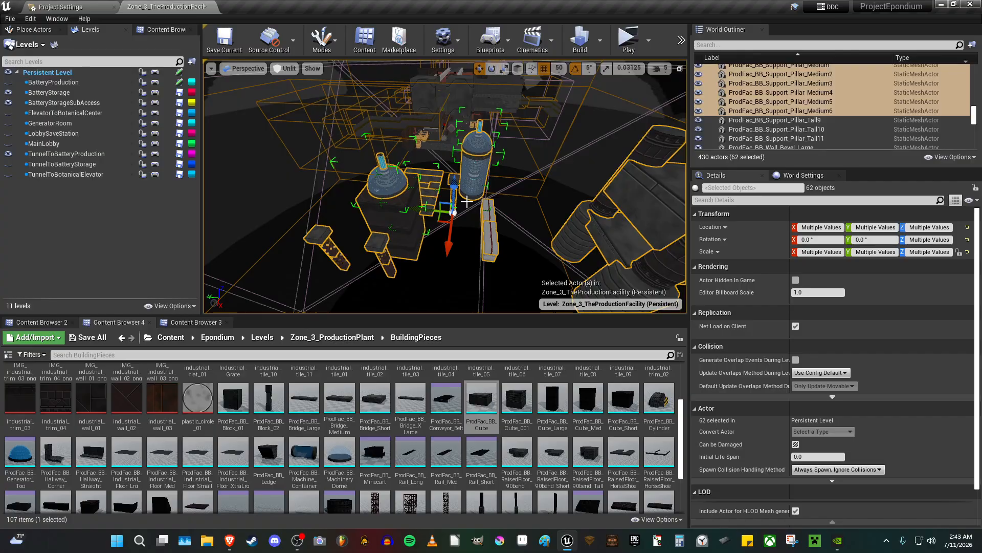
key(Delete)
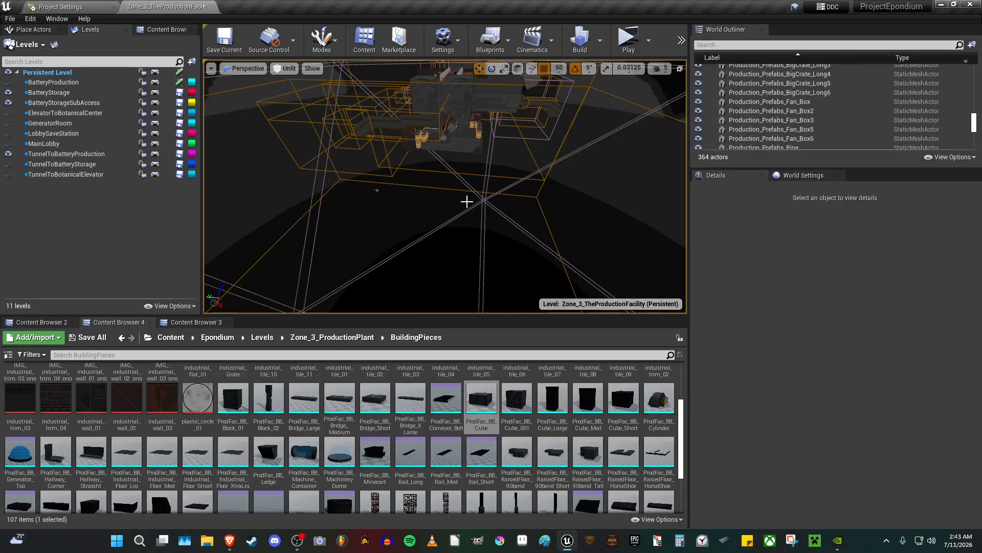
double_click(85, 85)
key(ctrl+v)
key(w)
right_drag(492, 197, 494, 197)
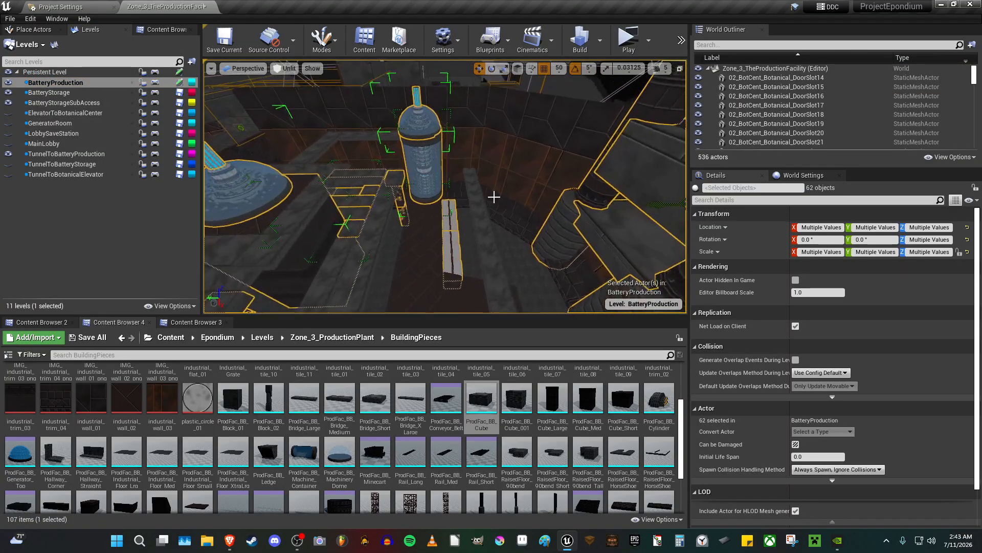
key(Escape)
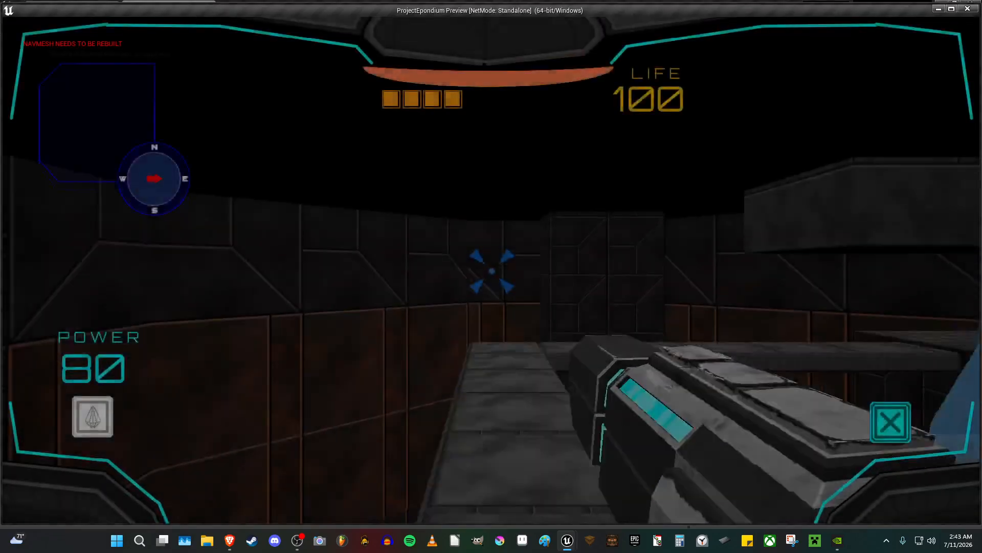
Play-test the relocated pieces by getting up to the framed opening and going through it outside, and stop the preview.
key(w)
key(w)
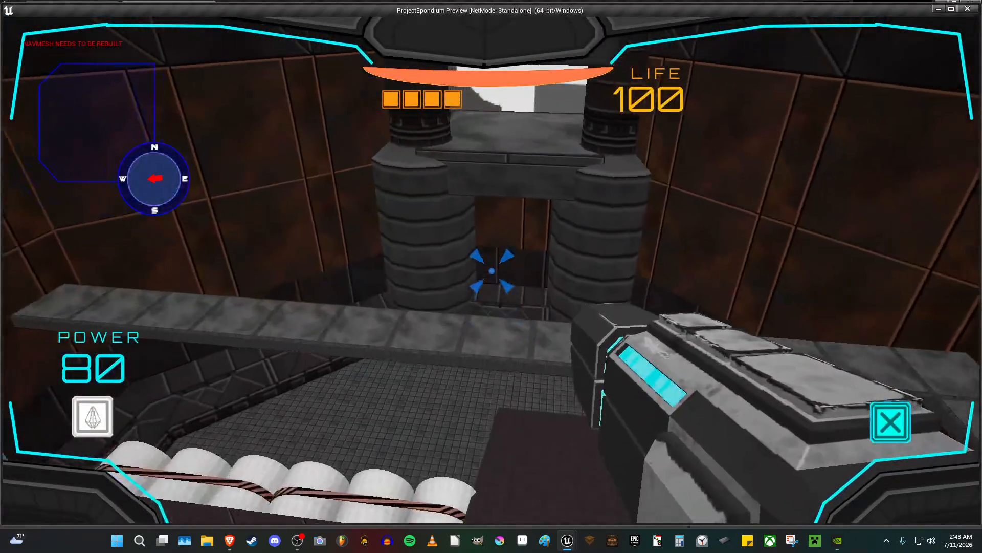
key(w)
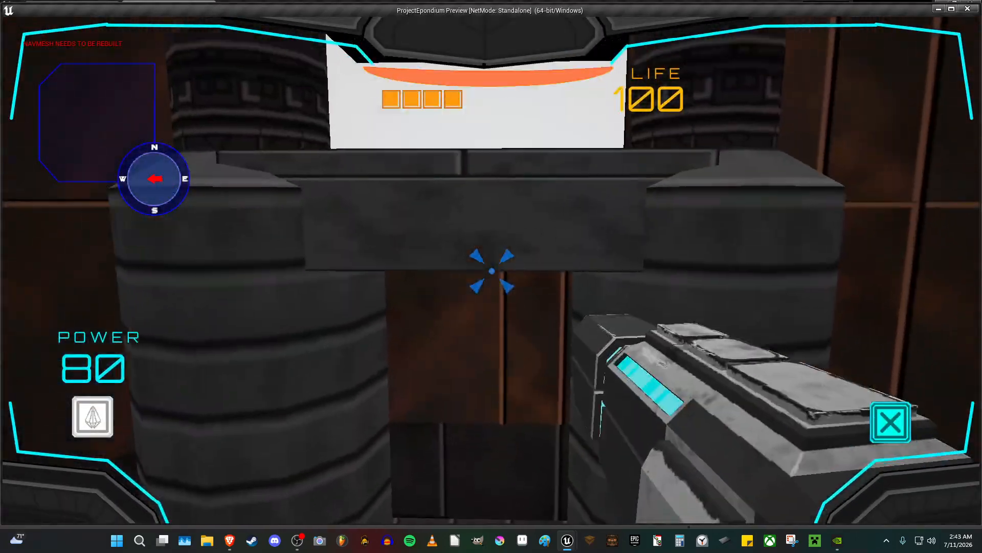
key(w)
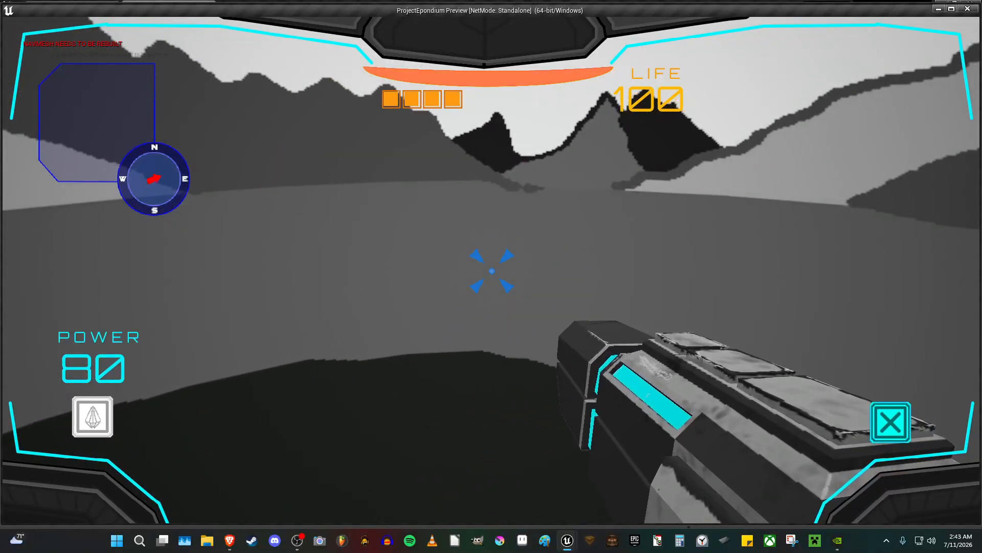
key(Escape)
Extend the end face of the LSV_BatteryProduction streaming volume outward past the beam-framed opening using brush editing.
key(s)
right_drag(487, 238, 640, 276)
key(w)
mouse_move(491, 205)
right_down()
mouse_move(466, 179)
mouse_move(435, 174)
mouse_move(491, 197)
mouse_move(455, 233)
right_up()
click(456, 177)
key(shift+6)
click(483, 217)
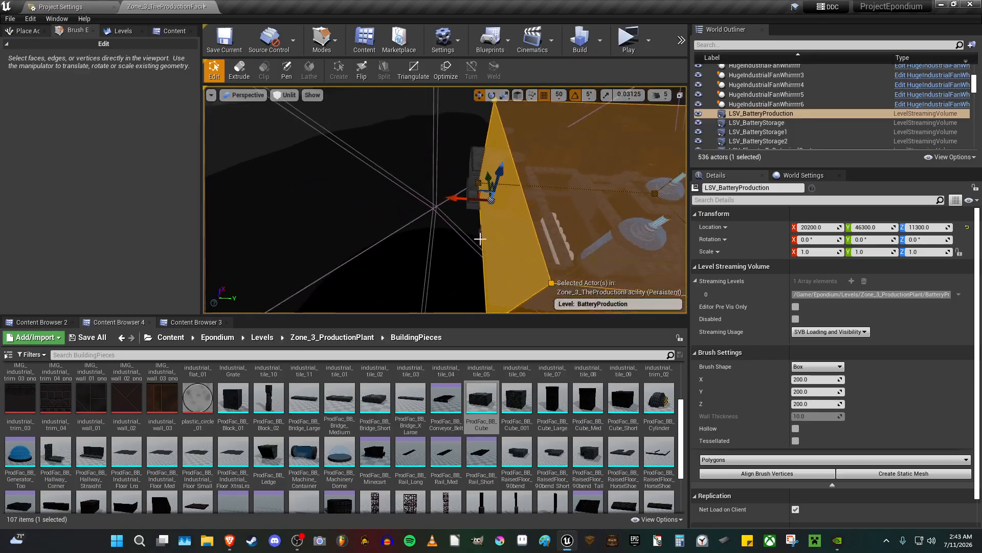
drag(454, 201, 423, 203)
key(s)
right_drag(456, 202, 552, 163)
key(Escape)
Inspect the extents of the LSV_BatteryProduction volume around the room and the long rectangular floor platform inside it.
key(w)
right_drag(491, 200, 521, 202)
key(s)
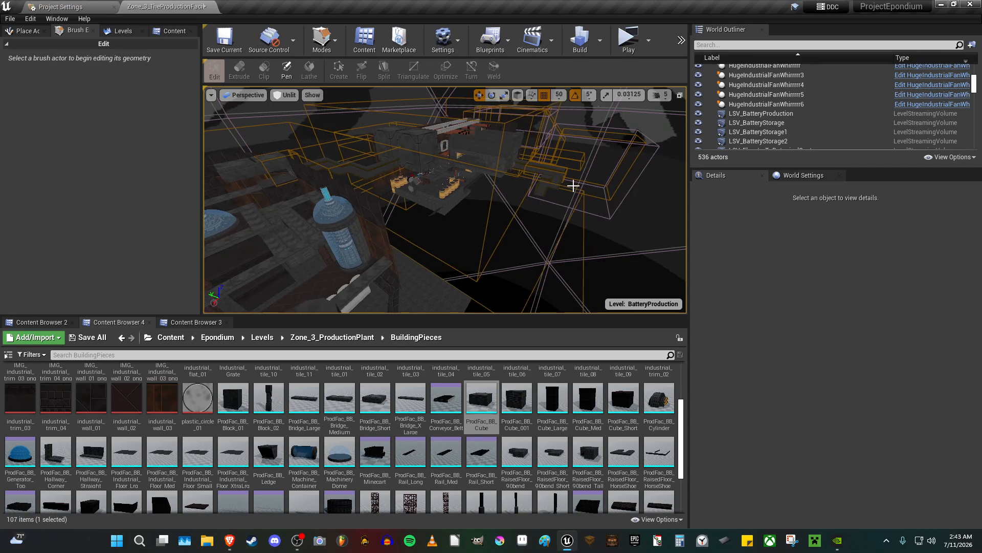
click(492, 200)
right_drag(492, 200, 440, 197)
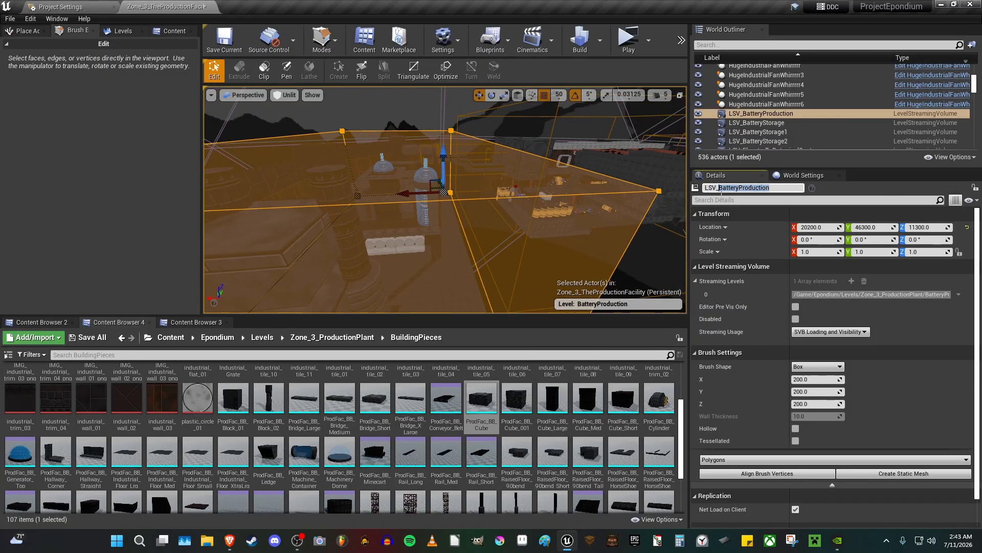
key(w)
right_drag(630, 205, 538, 231)
click(476, 185)
right_drag(476, 184, 553, 189)
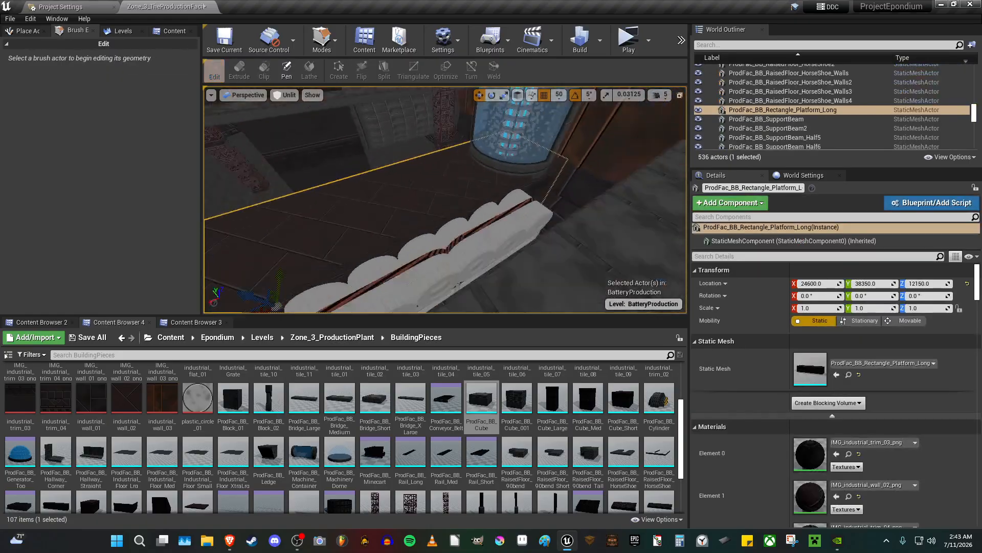
Toggle the visibility of the BatteryProduction and BatteryStorage sublevels to check which geometry belongs to each.
click(122, 32)
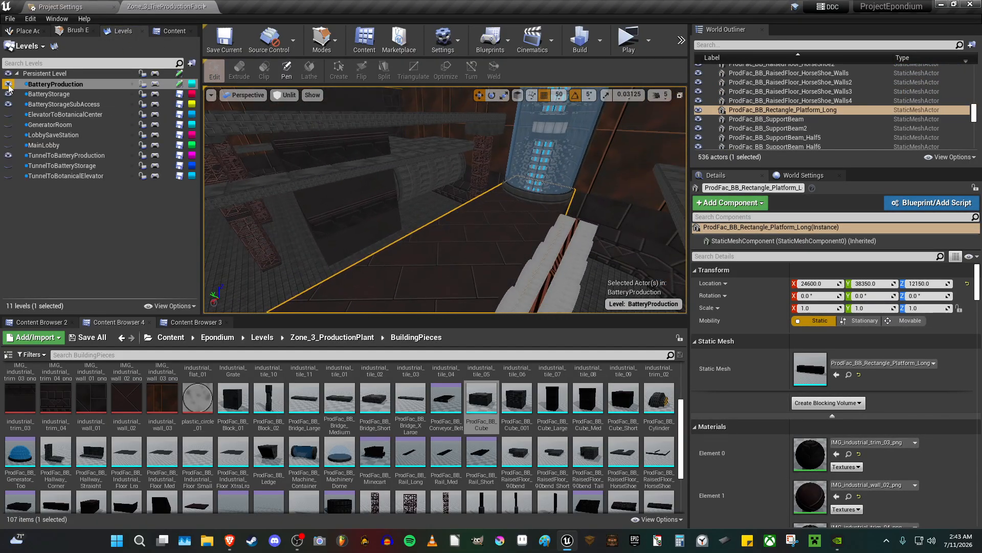
click(8, 84)
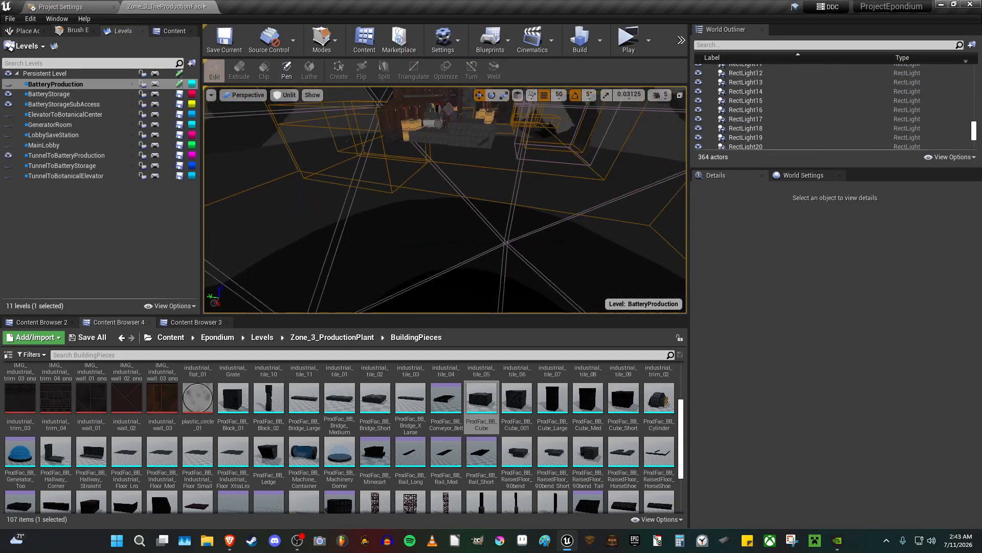
click(8, 94)
click(8, 84)
click(8, 94)
Show all the sublevels from ElevatorToBotanicalCenter through TunnelToBotanicalElevator in the viewport.
right_drag(327, 195, 273, 180)
key(w)
key(s)
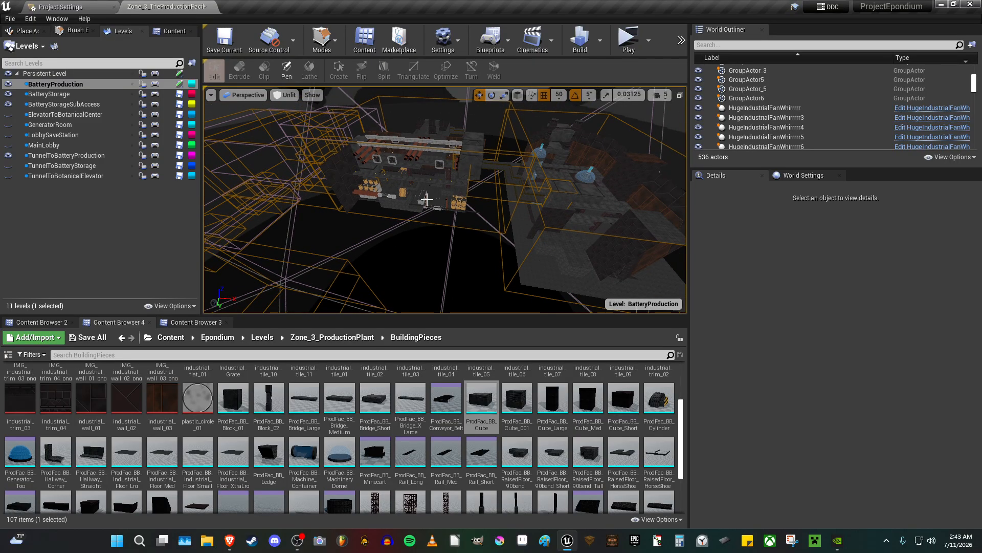
shift+click(51, 114)
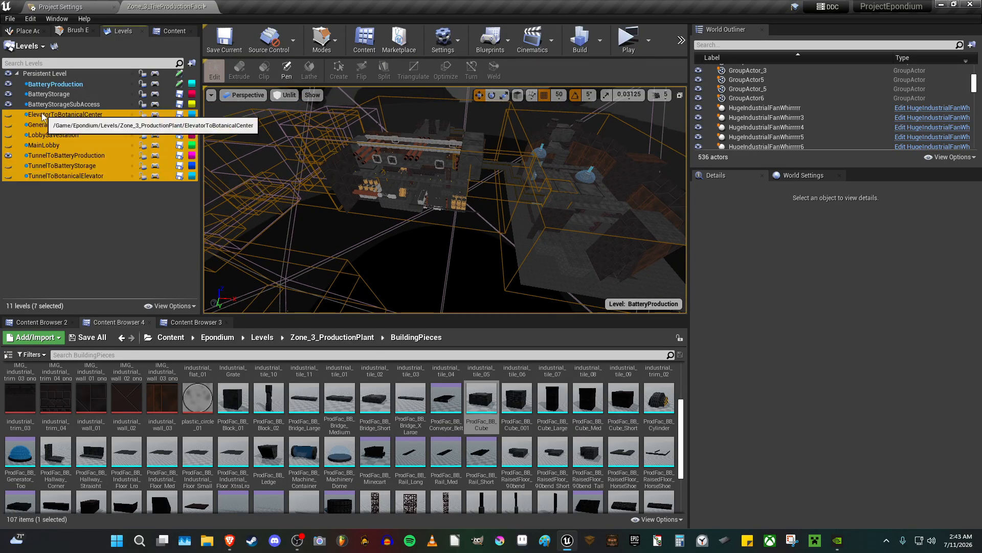
right_click(39, 114)
mouse_move(106, 128)
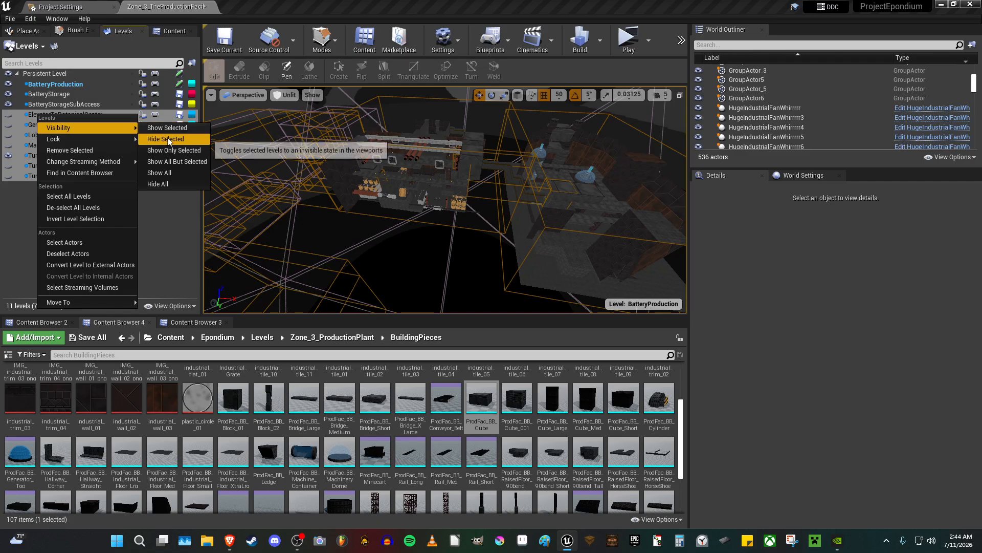
click(167, 128)
Inspect the extents of the LSV_MainLobby streaming volume beside the battery production room, and clear the selection.
right_drag(485, 194, 347, 169)
click(345, 156)
click(343, 159)
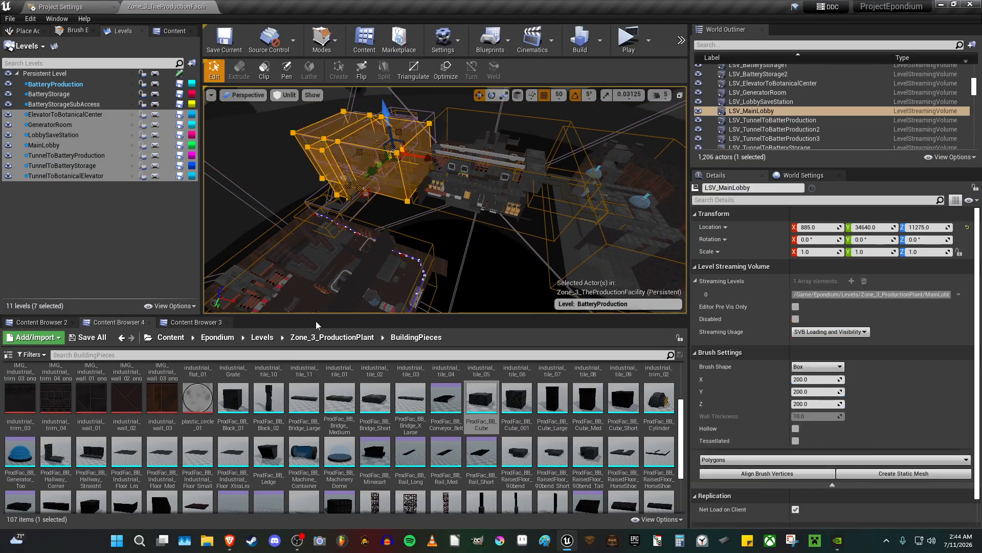
click(566, 266)
click(605, 217)
right_drag(545, 220, 533, 201)
key(Escape)
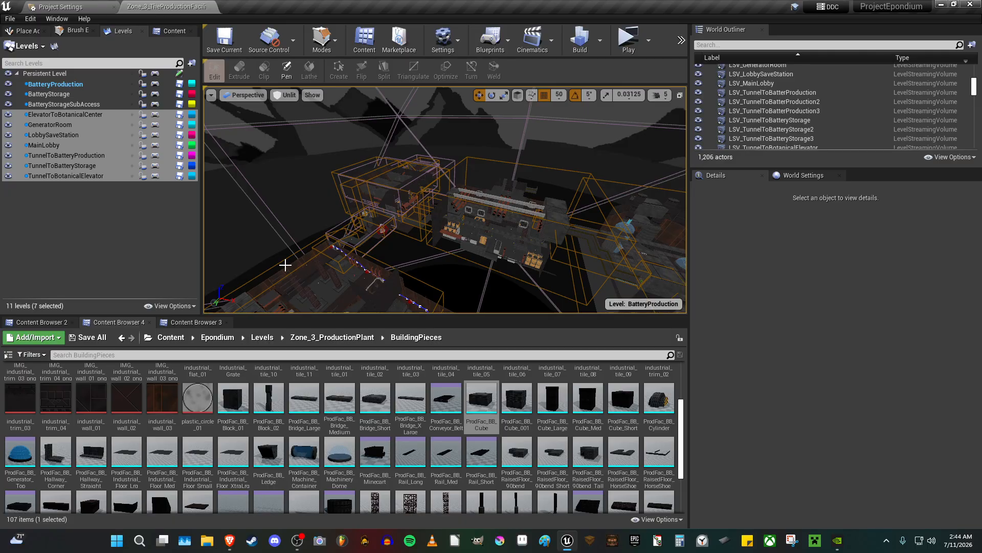
Examine the hallway tunnel pieces linking the battery production room to the domed-machine room, checking which sublevel they belong to.
key(w)
mouse_move(360, 233)
right_down()
mouse_move(429, 243)
mouse_move(383, 248)
mouse_move(409, 264)
mouse_move(457, 245)
mouse_move(440, 255)
mouse_move(448, 245)
mouse_move(363, 233)
right_up()
key(w)
key(w)
key(s)
key(w)
key(s)
key(s)
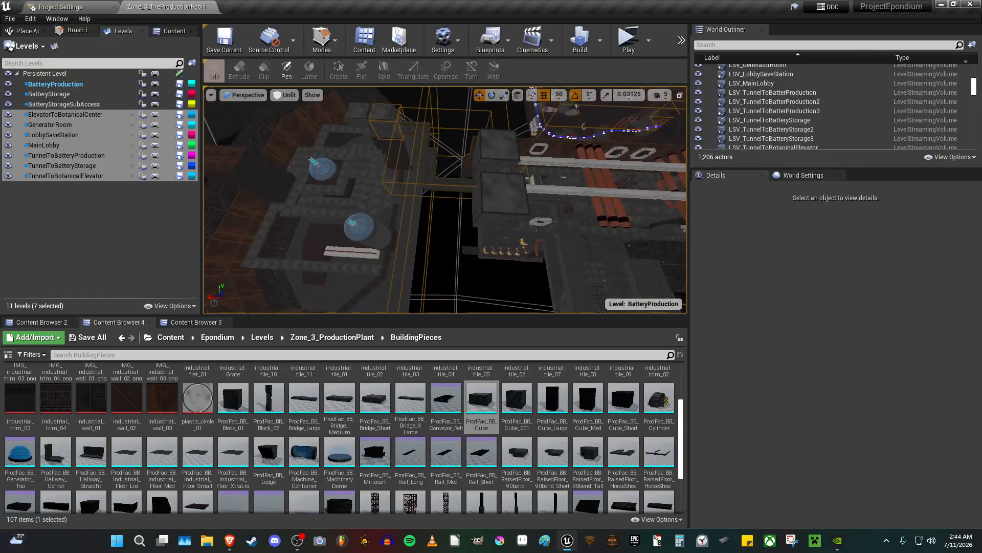
click(432, 219)
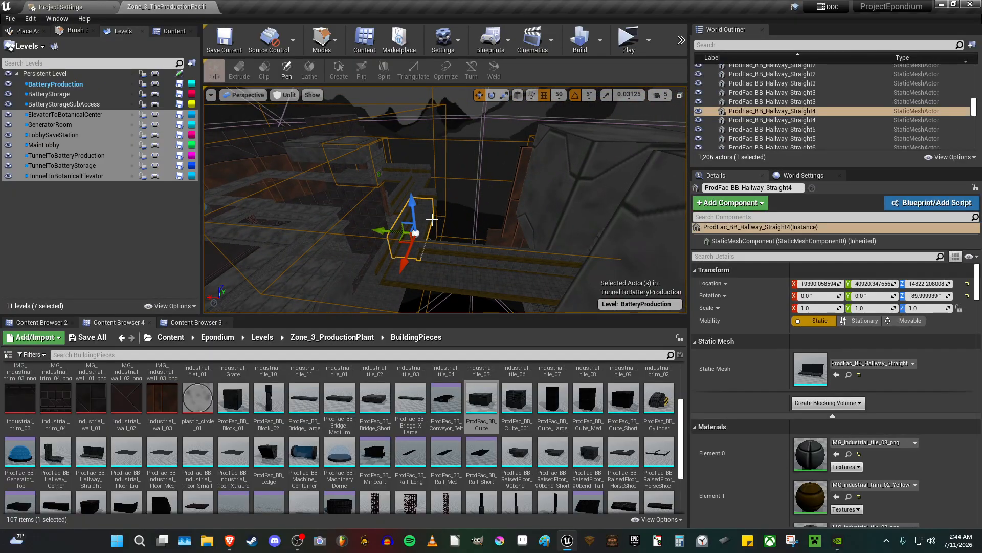
key(Escape)
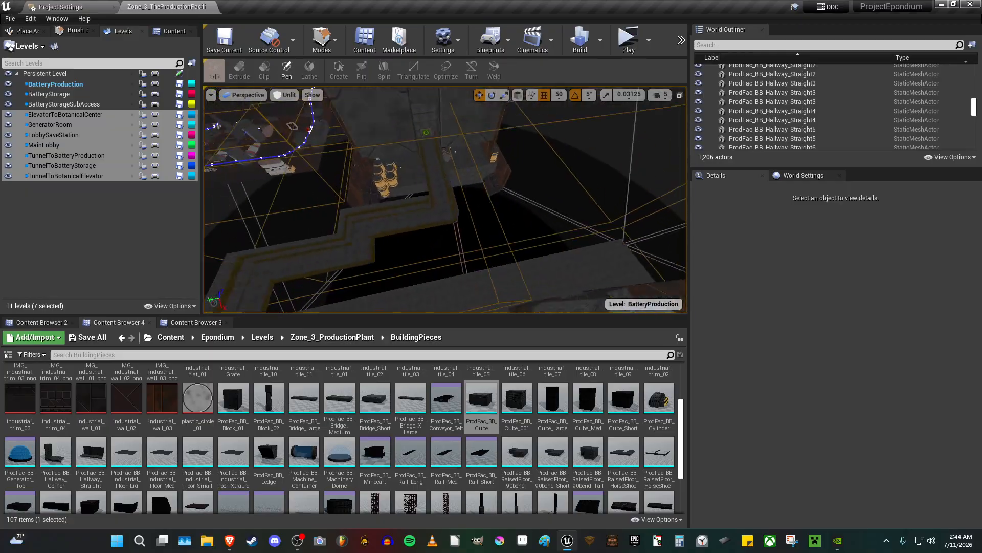
click(449, 195)
key(Escape)
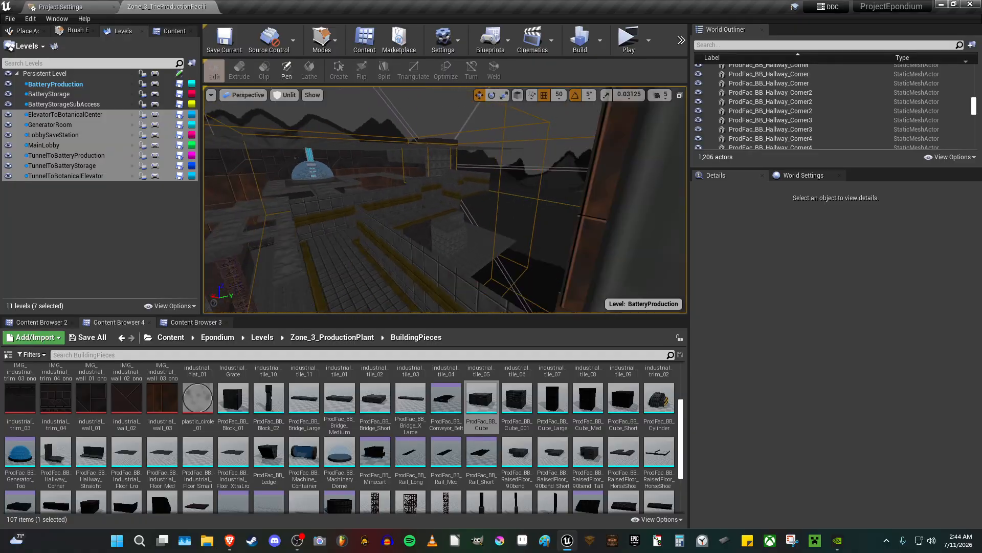
Review the layout of the connected rooms from outside and inside, and save the current level.
mouse_move(445, 199)
right_down()
mouse_move(317, 200)
mouse_move(445, 195)
mouse_move(444, 213)
mouse_move(246, 220)
mouse_move(511, 263)
right_up()
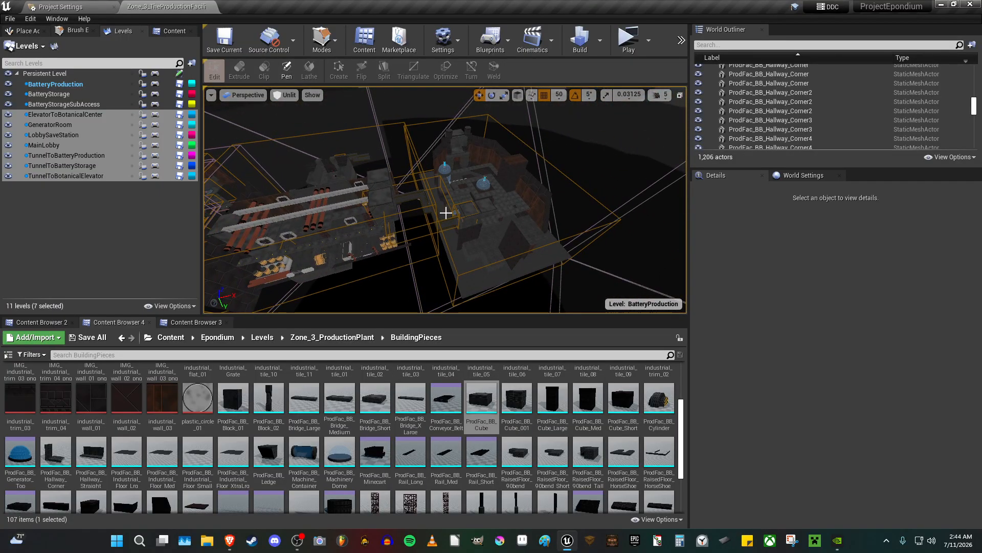
right_drag(446, 213, 376, 235)
right_drag(347, 186, 486, 212)
right_drag(342, 250, 470, 179)
mouse_move(405, 237)
right_down()
mouse_move(486, 230)
mouse_move(488, 220)
mouse_move(413, 235)
right_up()
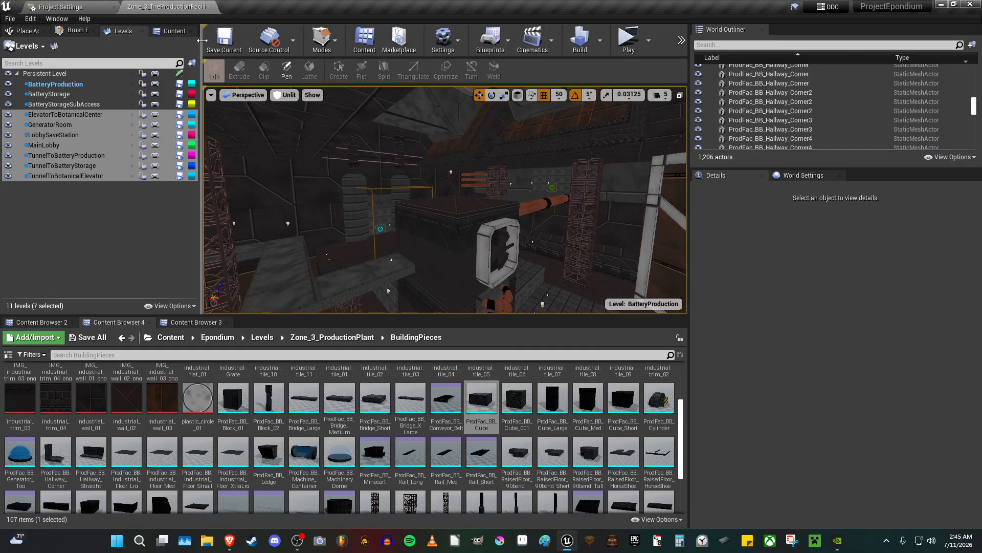
click(220, 44)
Play-test the domed-machine room by jumping along its raised platforms toward the rust-coloured wall, and stop the preview.
right_drag(489, 191, 468, 197)
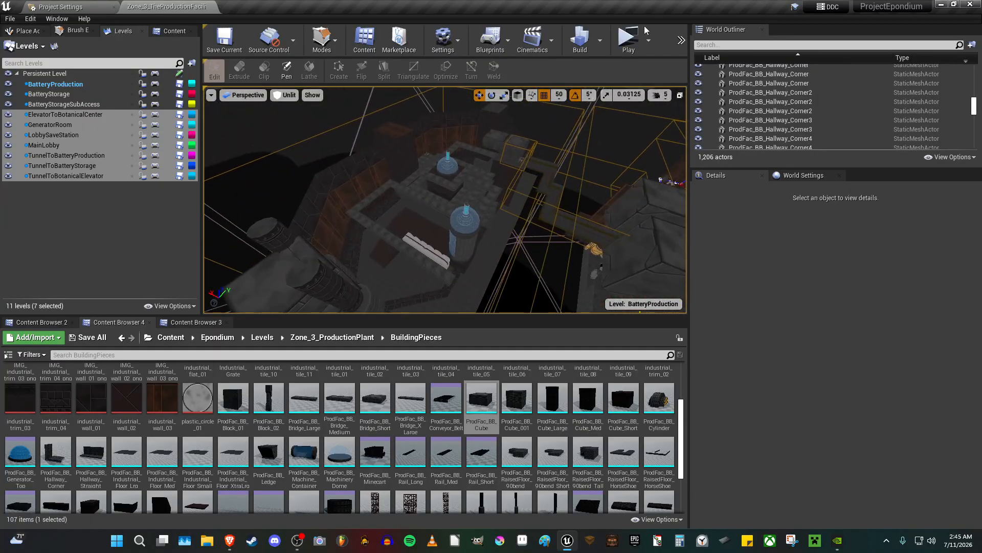
key(alt+p)
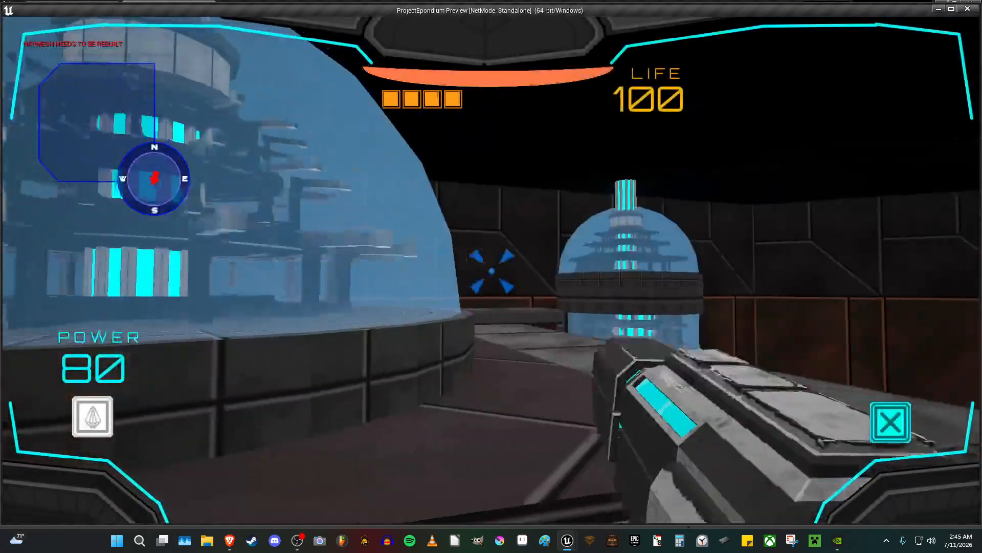
key(w)
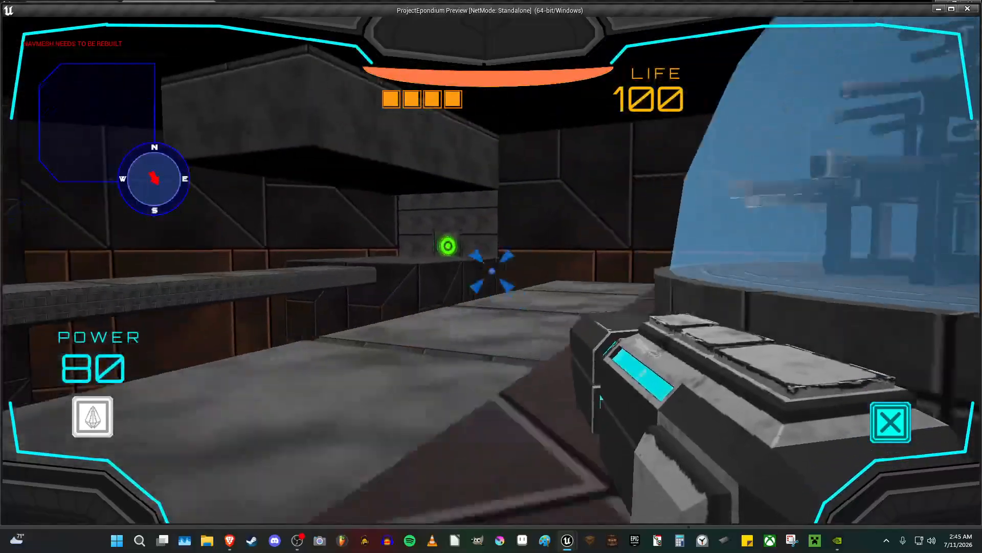
key(w)
key(space)
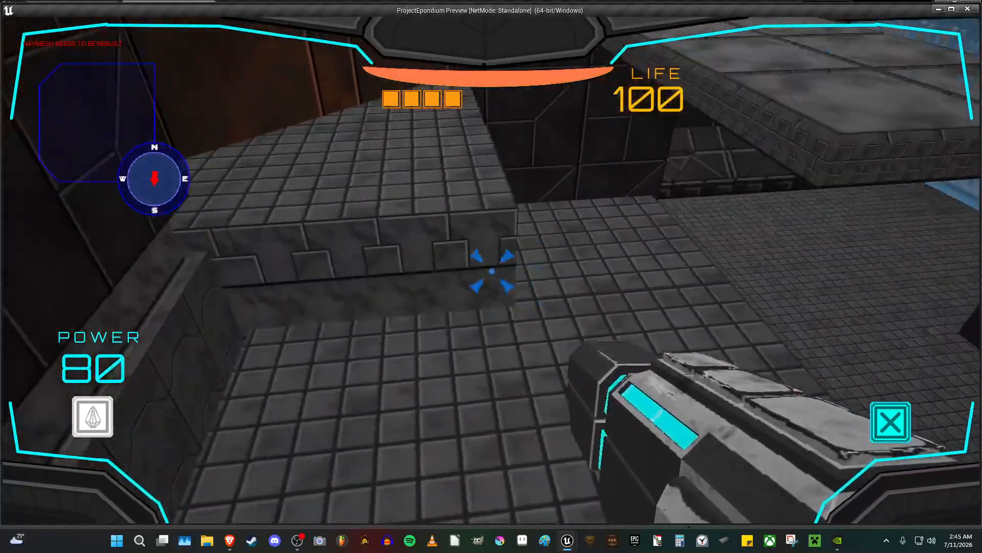
key(w)
key(space)
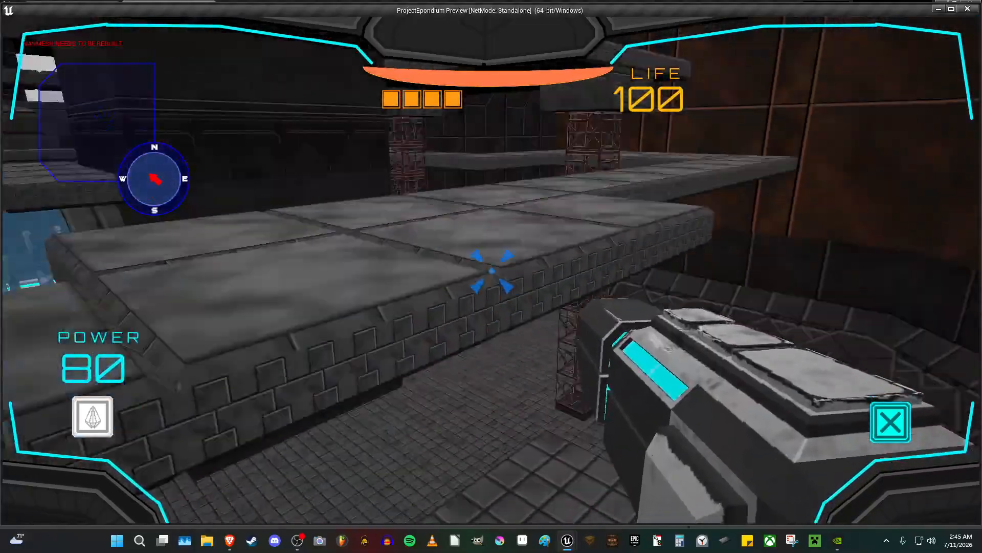
key(w)
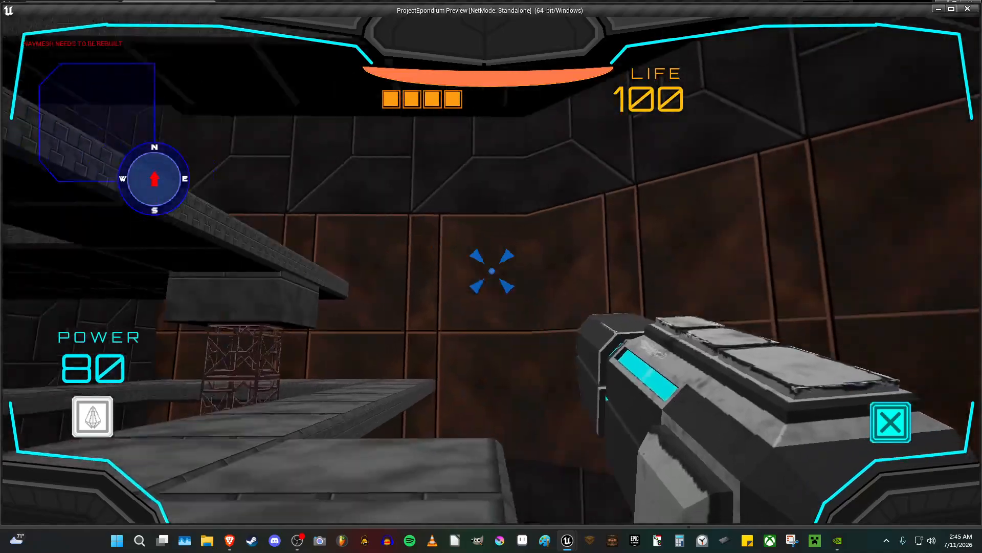
key(space)
key(Escape)
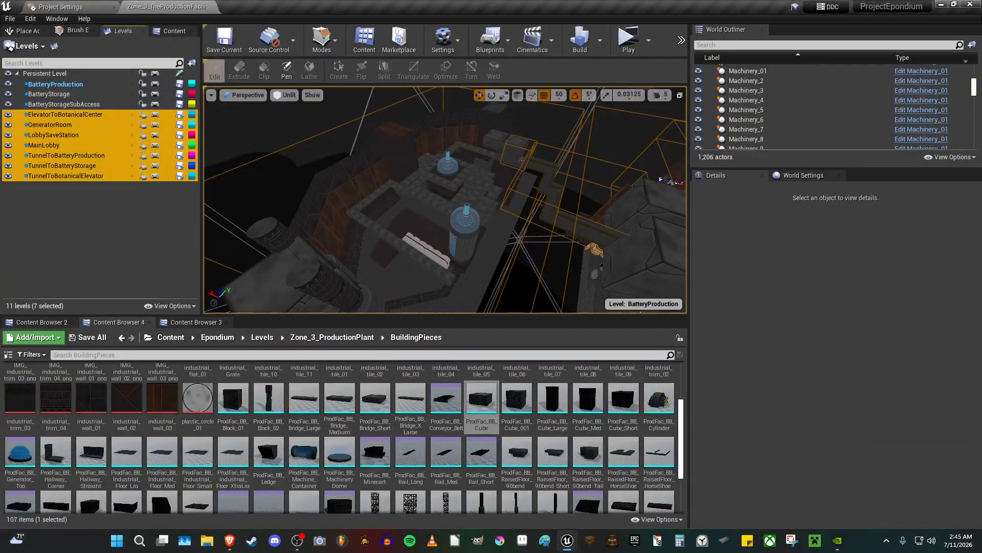
Clear the sublevel selection and examine the stacked platforms and two blue-domed machines from above and inside the room.
right_drag(533, 196, 457, 211)
key(w)
click(75, 214)
key(a)
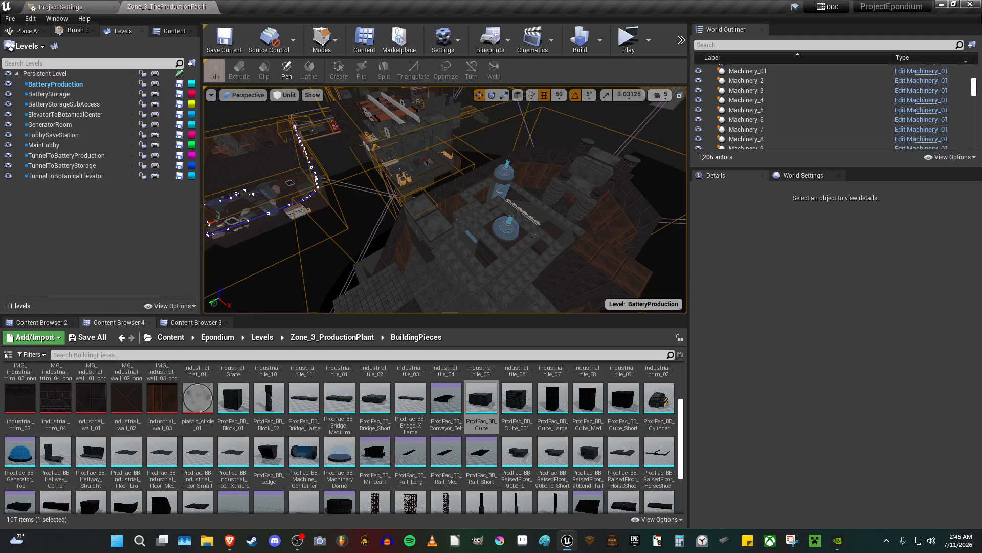
key(w)
right_drag(450, 205, 453, 204)
key(s)
right_drag(520, 193, 507, 187)
key(e)
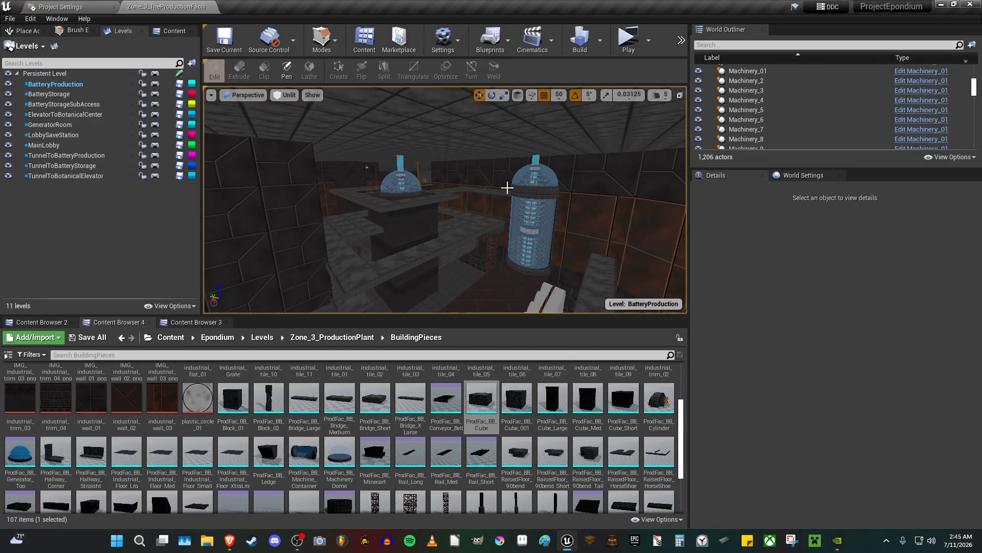